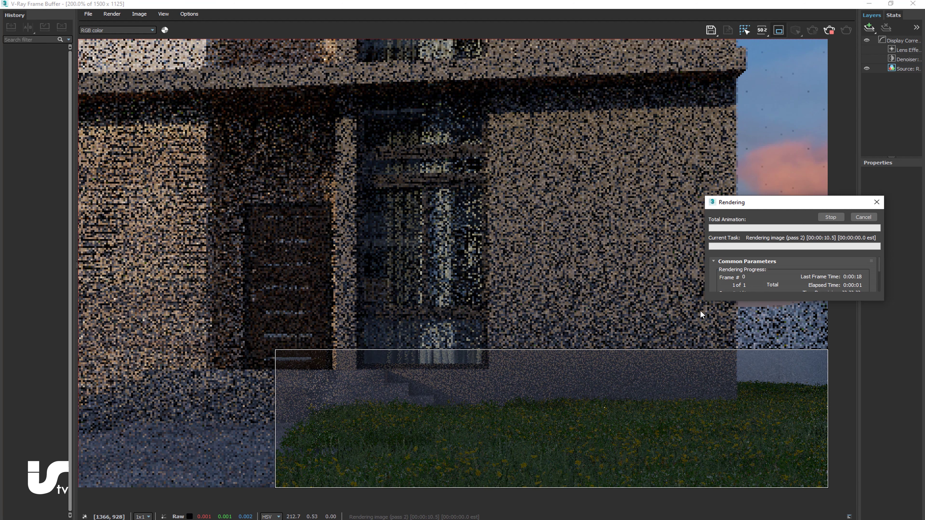
Stop the render and re-render a small lawn region beside the entrance steps, then toggle Region render off and on.
click(830, 217)
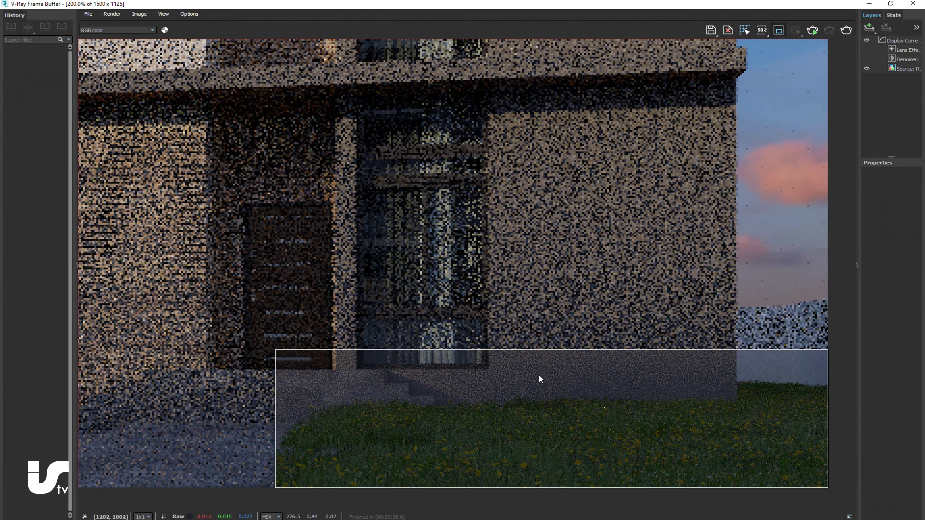
drag(539, 375, 651, 507)
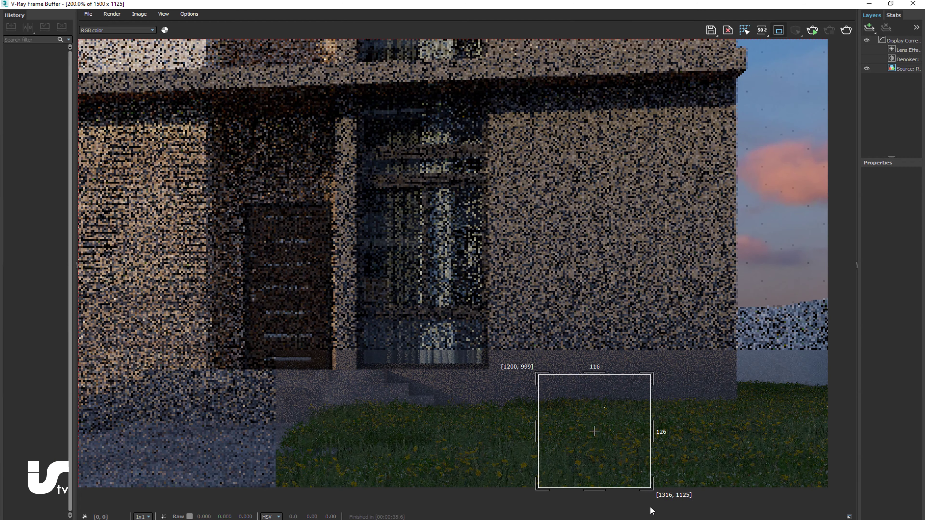
key(shift+q)
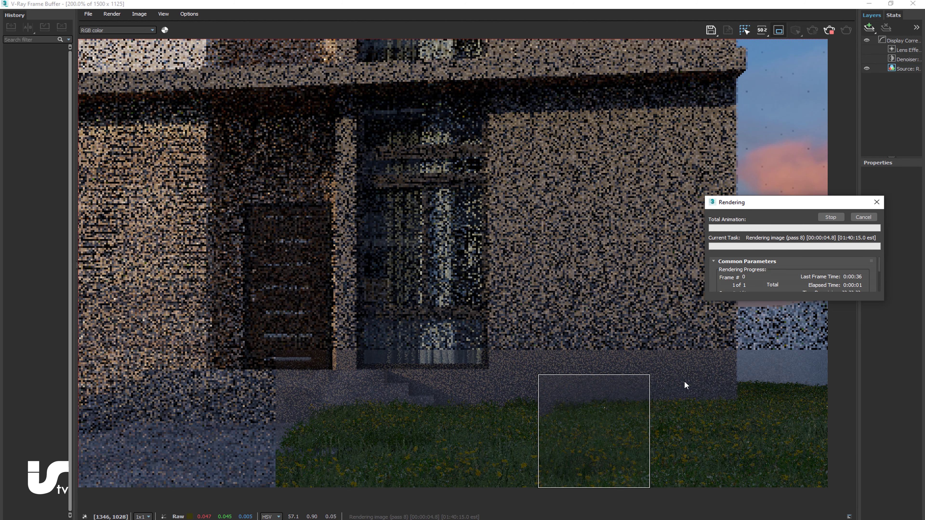
click(781, 29)
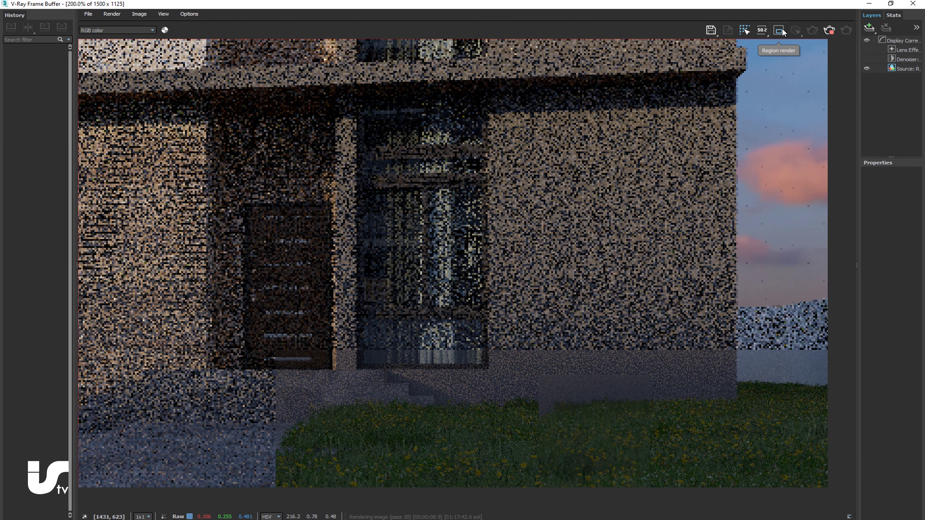
click(782, 29)
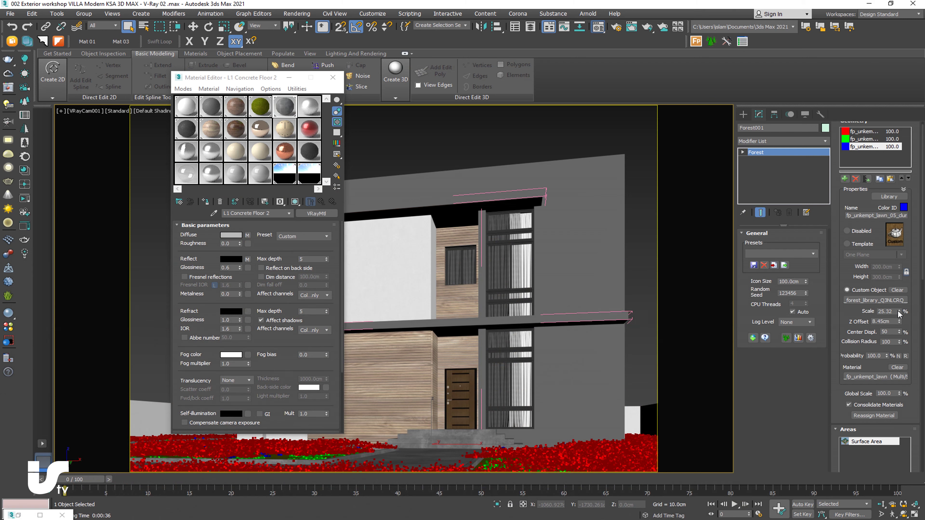
Give the first Forest geometry entry a scale of 181.8% and a Z offset of about 0.73cm.
scroll(885, 291, up, 1)
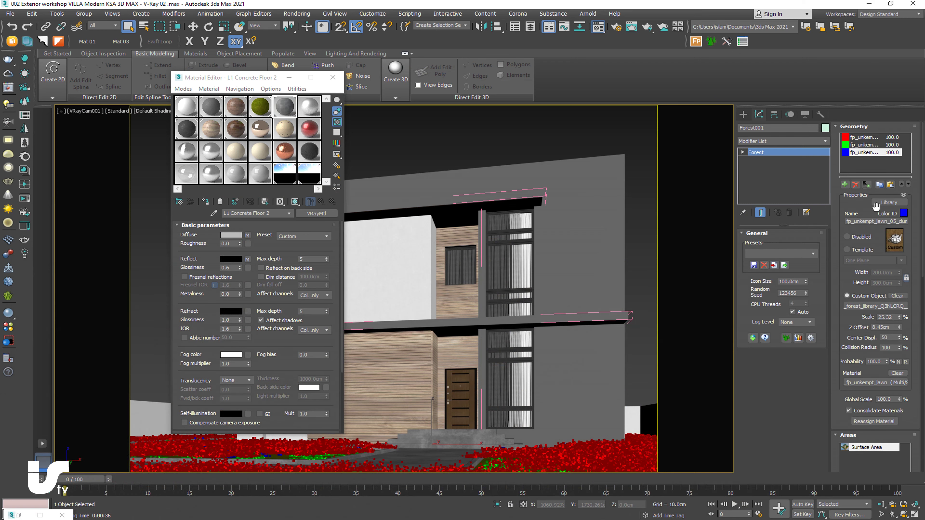
click(862, 138)
drag(898, 321, 899, 317)
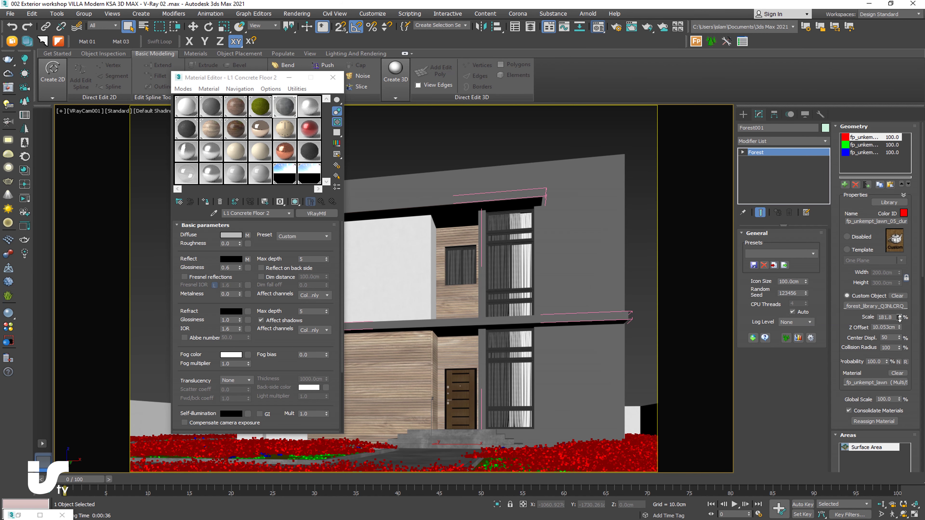
mouse_move(899, 327)
mouse_down()
mouse_move(904, 275)
mouse_move(889, 401)
mouse_move(893, 369)
mouse_up()
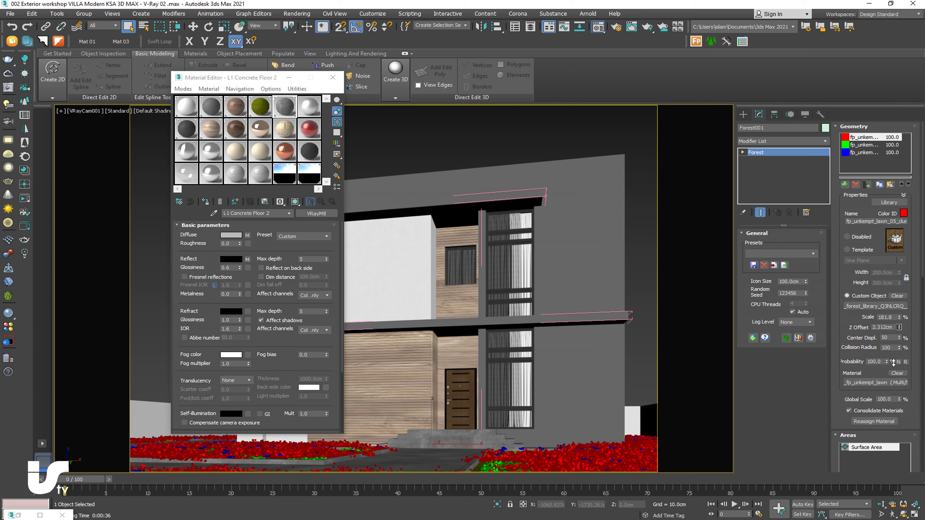
drag(893, 361, 893, 389)
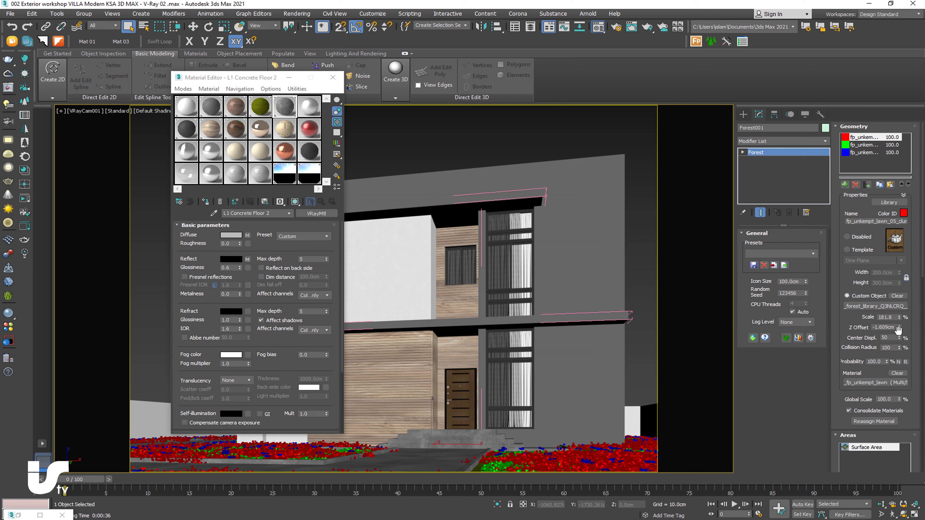
text(-0)
key(Return)
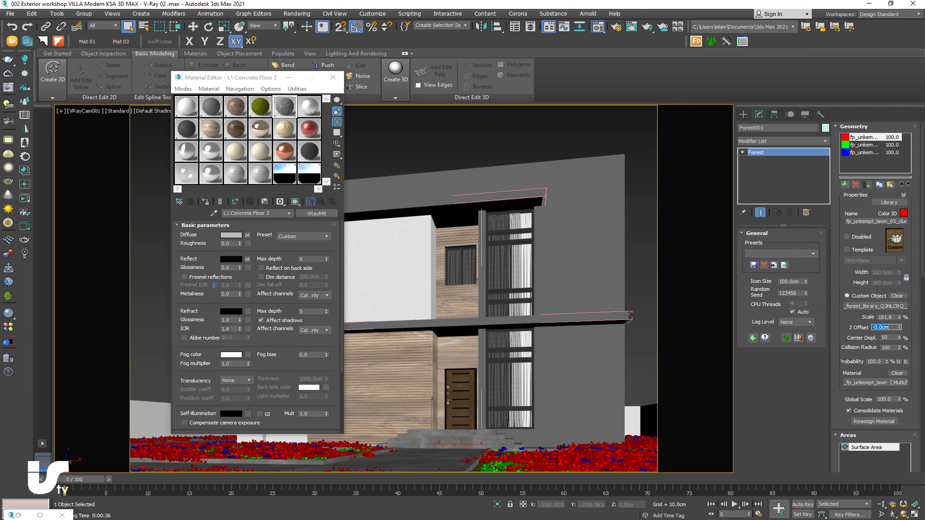
drag(898, 329, 900, 324)
drag(852, 278, 853, 198)
click(901, 319)
Raise Forest001's Global Scale to about 145% so the lawn plants grow larger.
drag(901, 319, 906, 281)
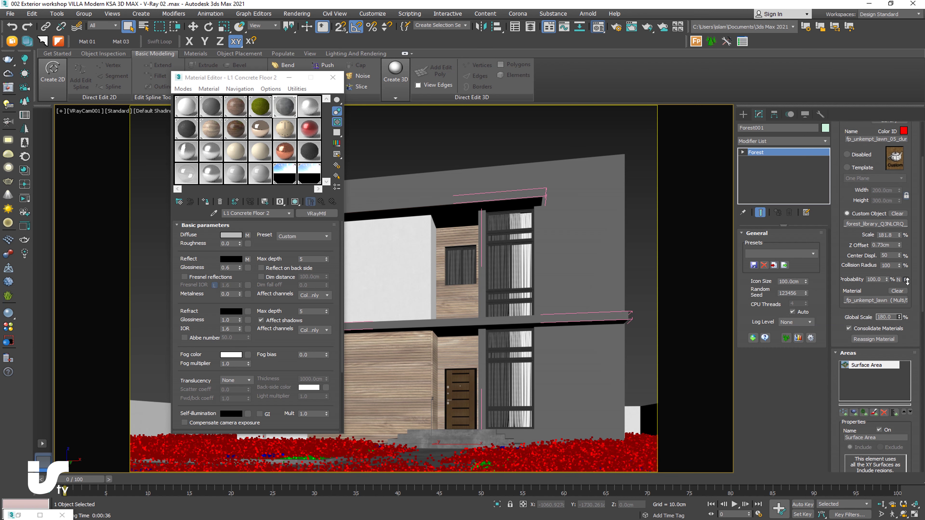
mouse_move(907, 280)
mouse_down()
mouse_move(902, 338)
mouse_move(919, 297)
mouse_up()
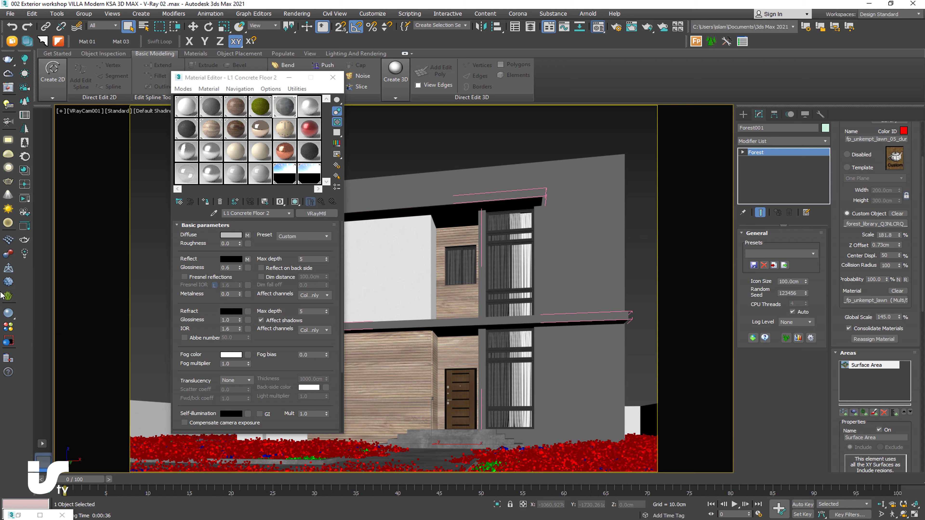
drag(842, 339, 850, 125)
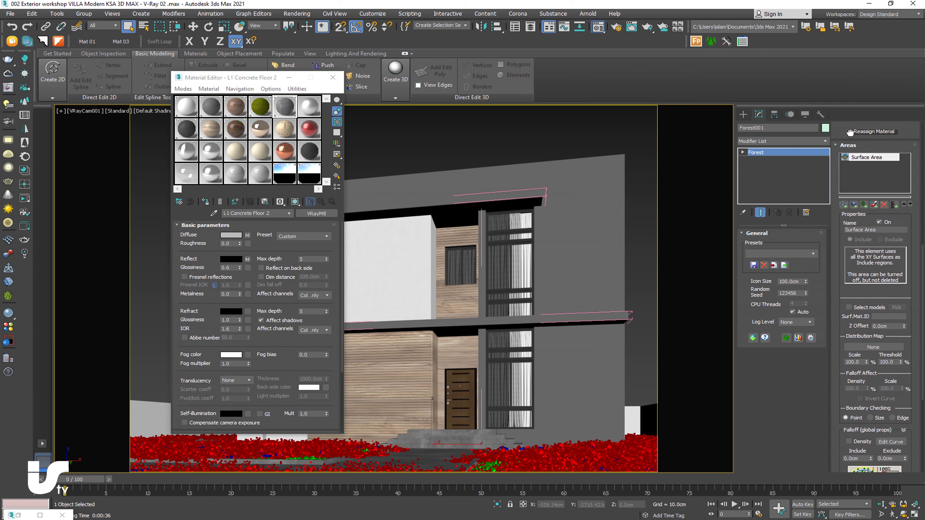
drag(850, 124, 849, 139)
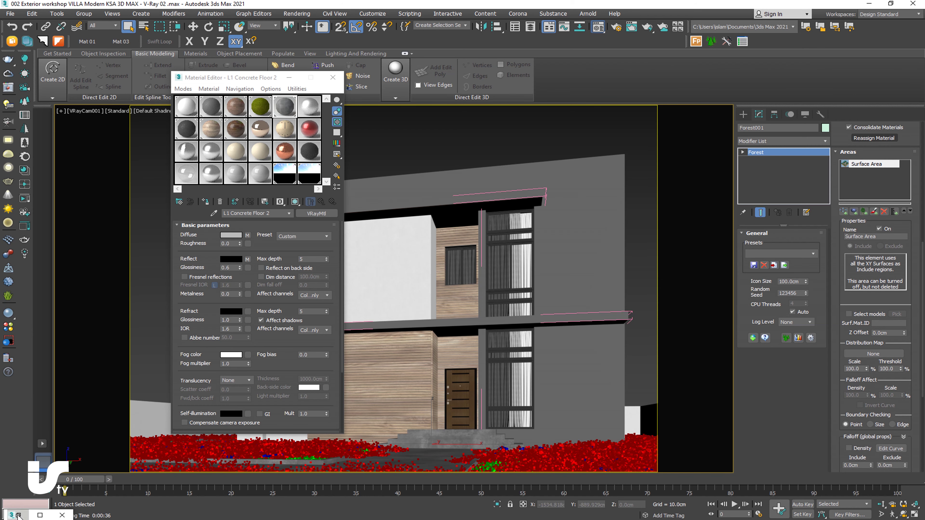
In the V-Ray Frame Buffer, render a region along the front lawn strip.
click(40, 515)
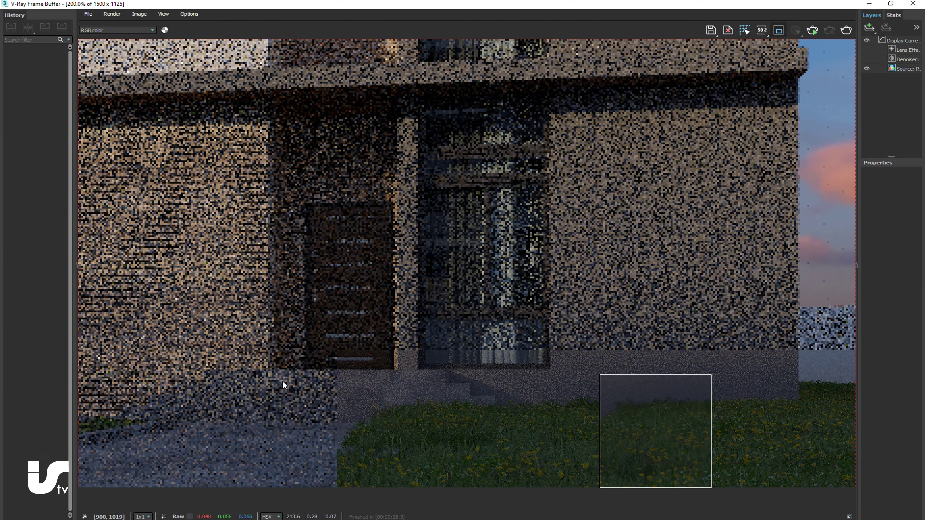
drag(283, 381, 570, 487)
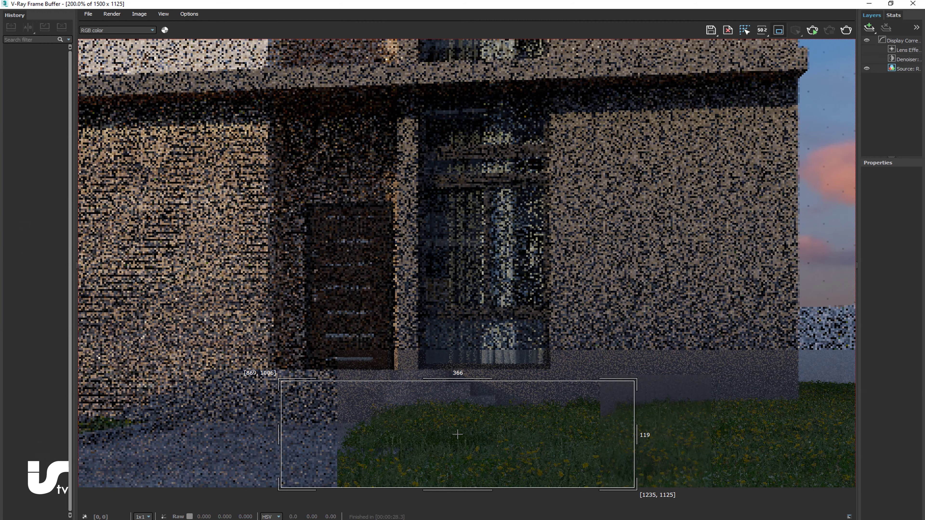
scroll(635, 432, down, 2)
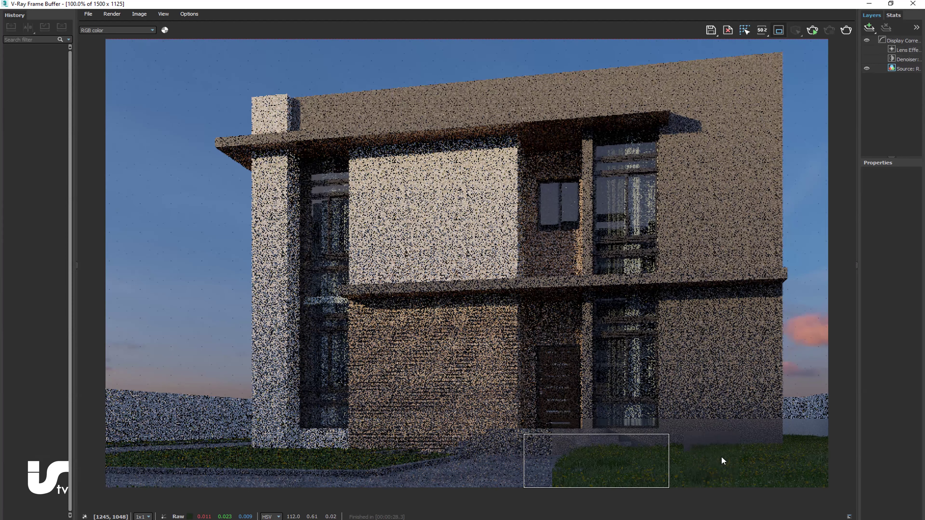
drag(826, 443, 377, 518)
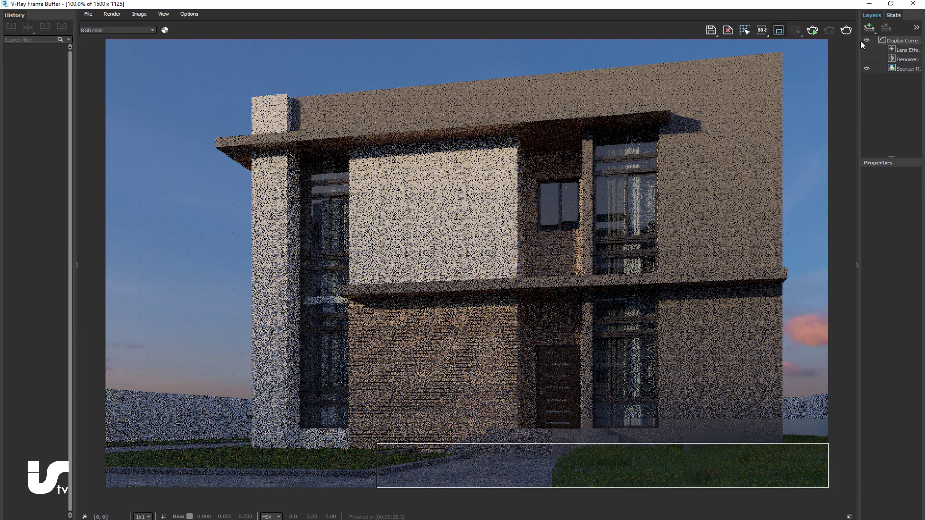
key(shift+q)
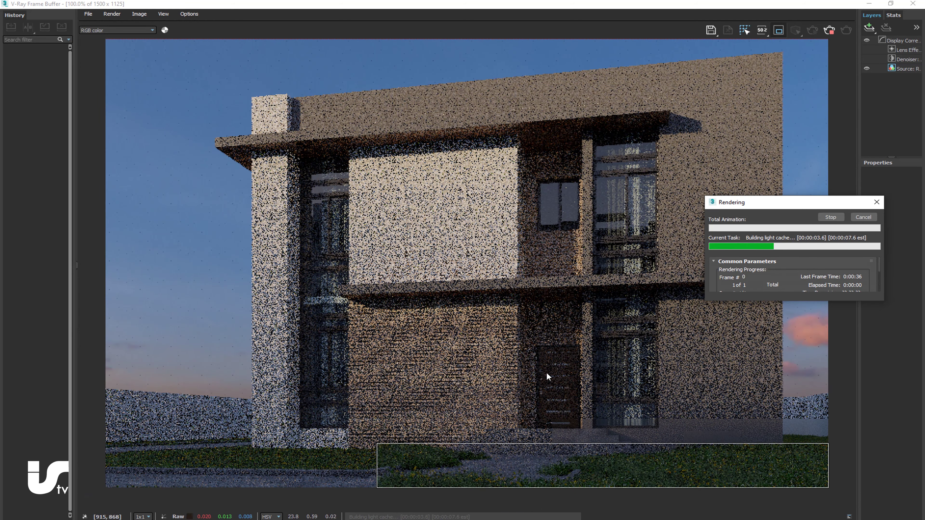
Zoom and pan the render to inspect the grass, path, door and steps.
scroll(467, 473, up, 3)
scroll(467, 473, down, 3)
scroll(681, 457, up, 3)
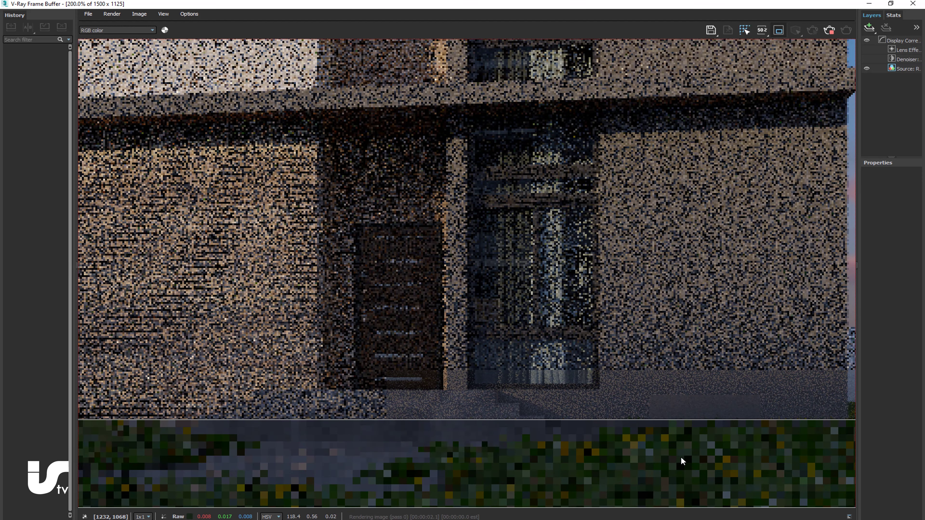
scroll(681, 460, down, 3)
scroll(559, 469, up, 3)
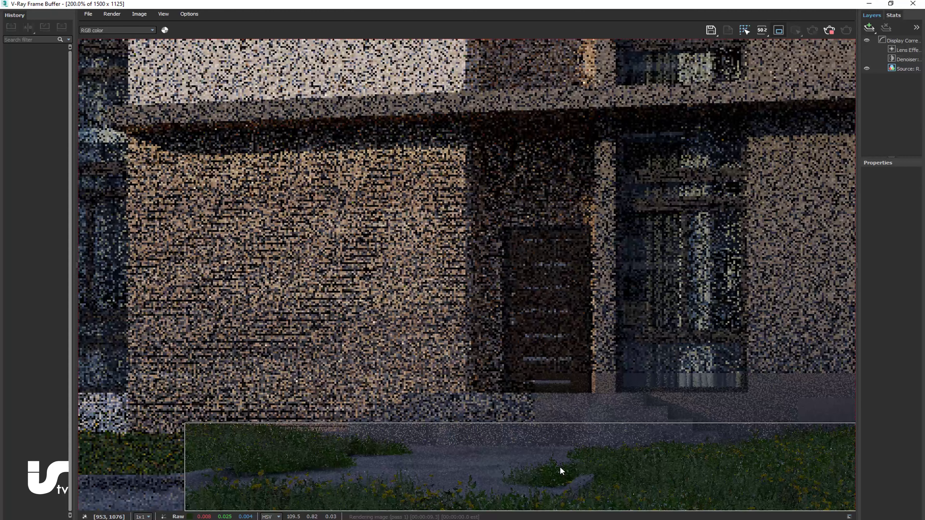
middle_drag(563, 473, 580, 457)
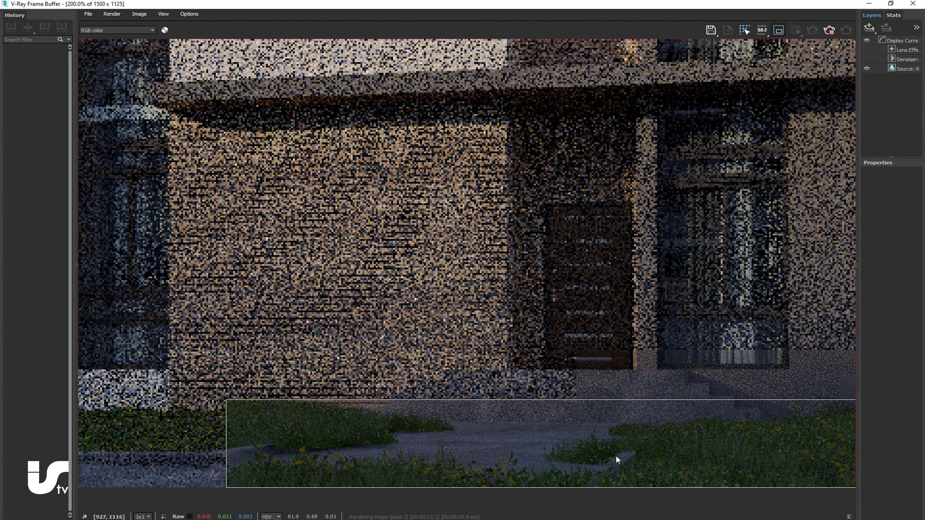
middle_drag(713, 439, 503, 439)
scroll(474, 456, up, 2)
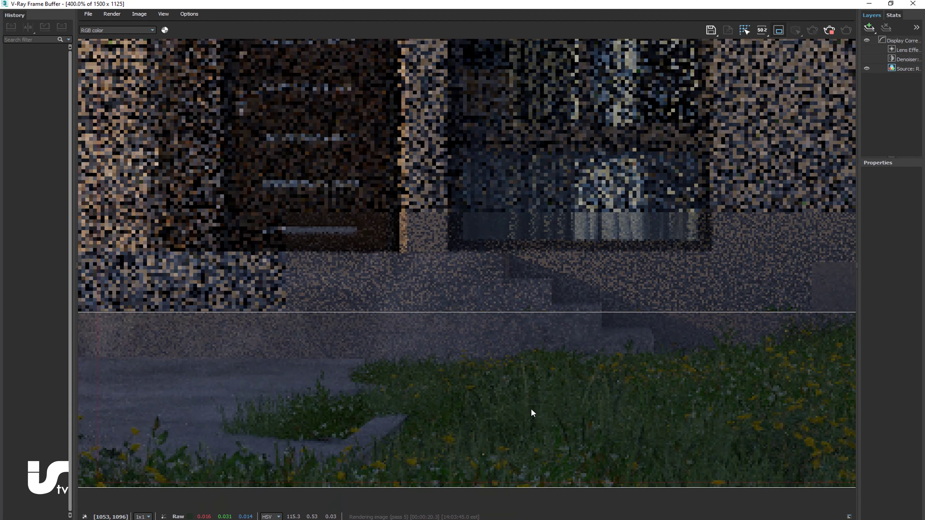
scroll(560, 412, down, 3)
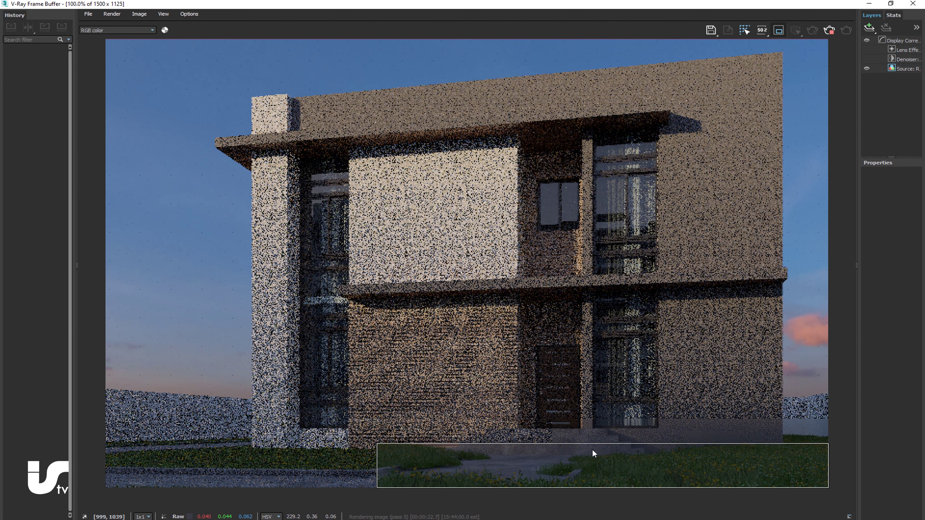
scroll(619, 452, up, 1)
Pan across the lawn left of the door and mark a new region along the bottom-left strip.
mouse_move(678, 471)
middle_down()
mouse_move(589, 438)
mouse_move(551, 456)
middle_up()
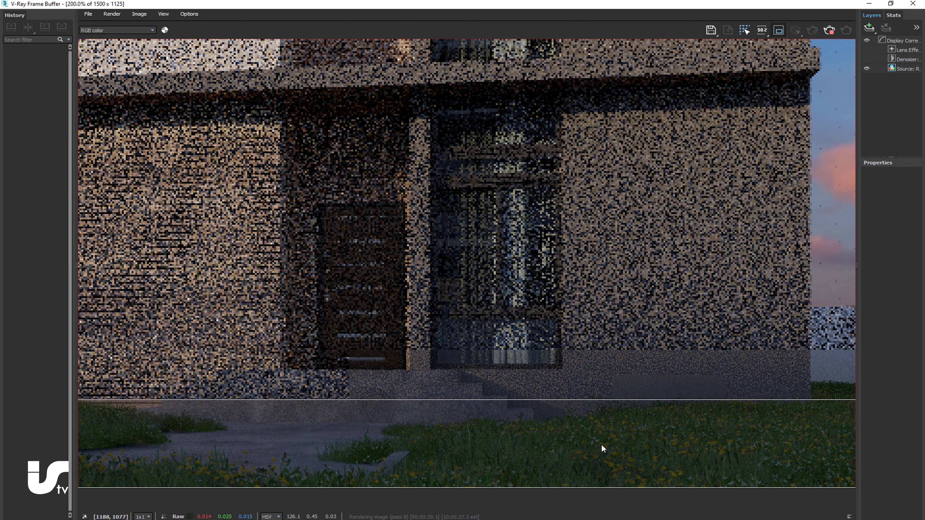
middle_drag(619, 446, 590, 446)
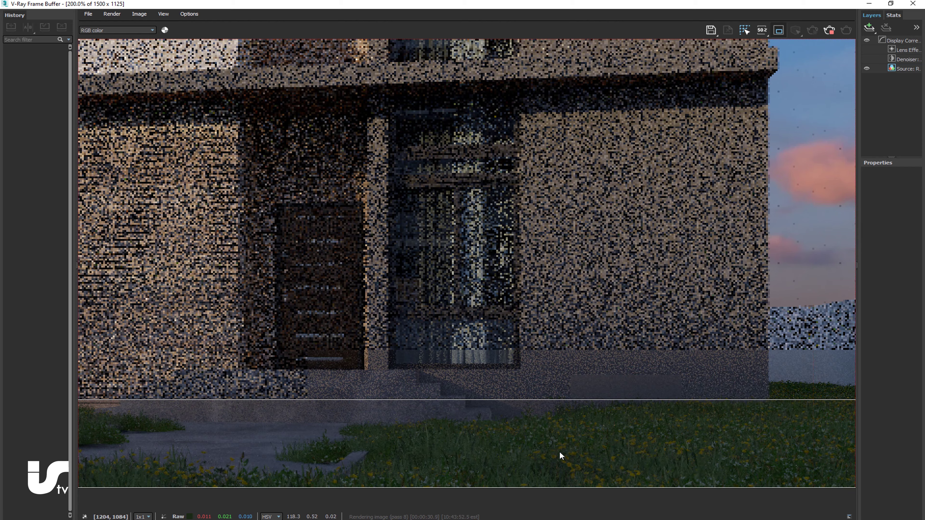
mouse_move(325, 437)
middle_down()
mouse_move(541, 436)
mouse_move(461, 428)
mouse_move(428, 450)
mouse_move(452, 441)
middle_up()
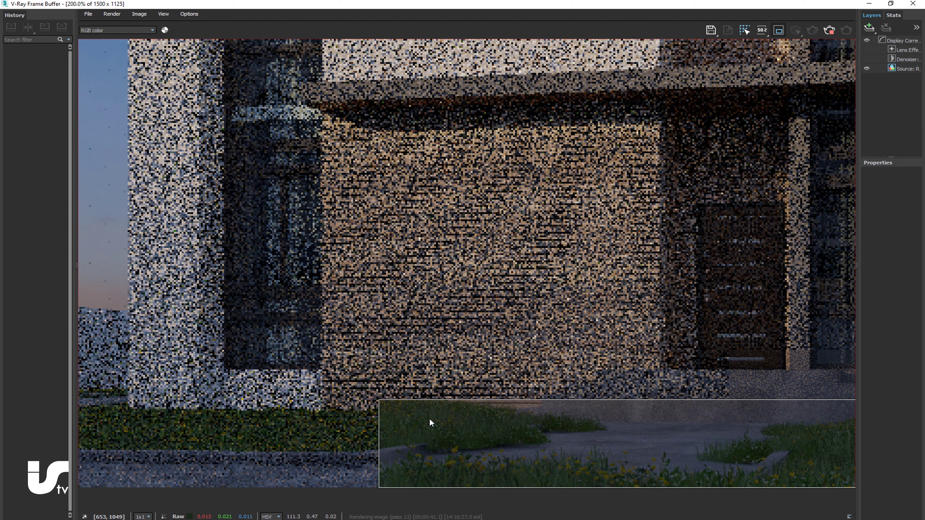
middle_drag(545, 438, 562, 433)
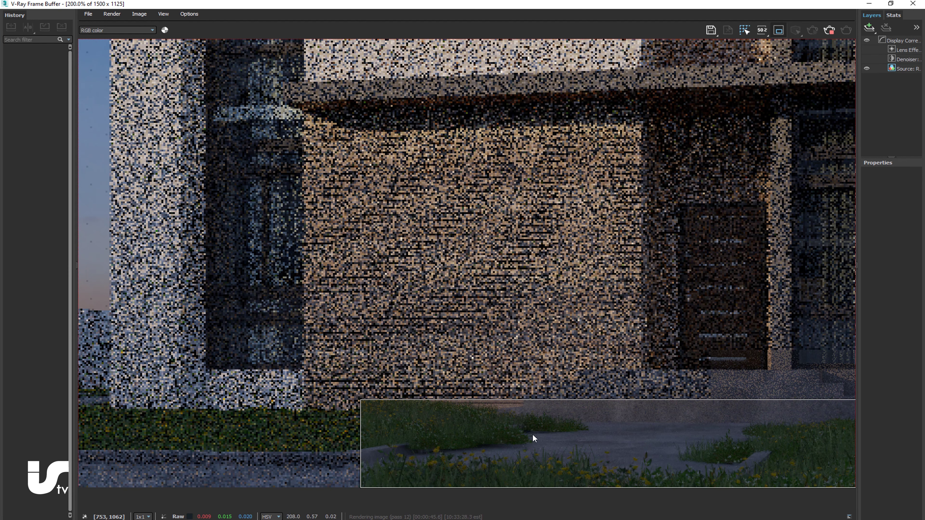
middle_drag(544, 437, 552, 449)
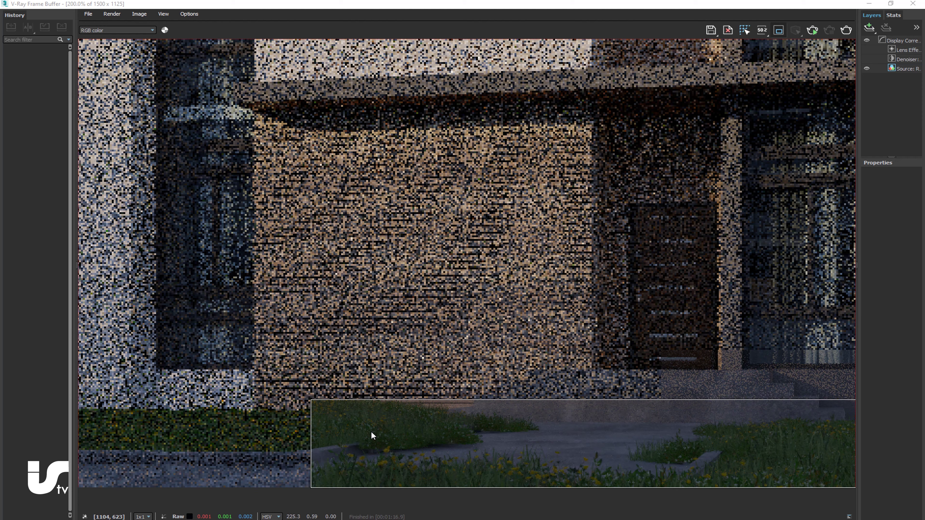
scroll(444, 428, down, 2)
drag(95, 454, 651, 512)
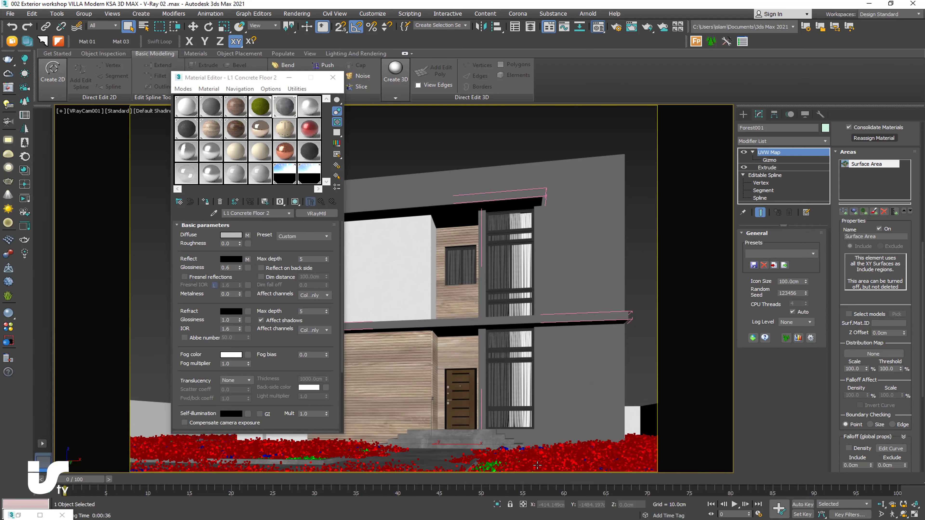
In Top view, select Rectangle027 and move it back into line with the plot.
key(t)
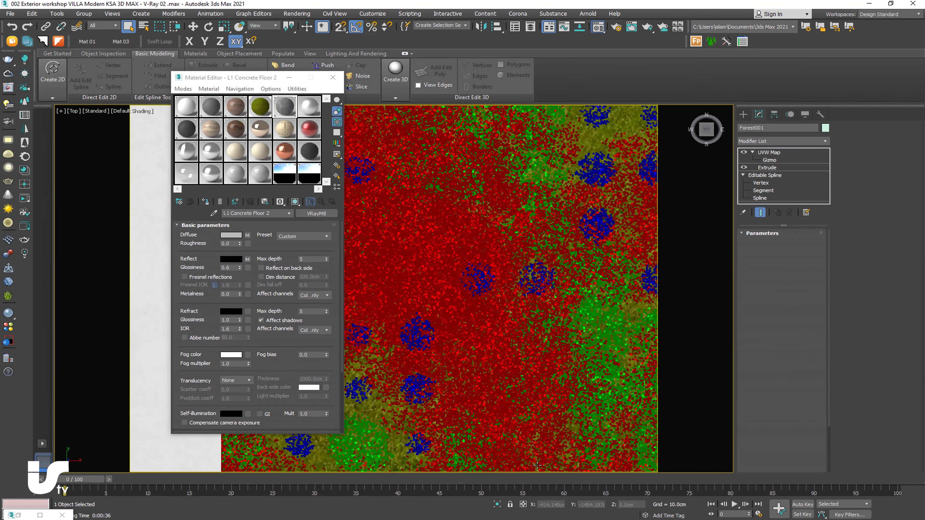
scroll(582, 401, down, 5)
middle_drag(537, 394, 645, 379)
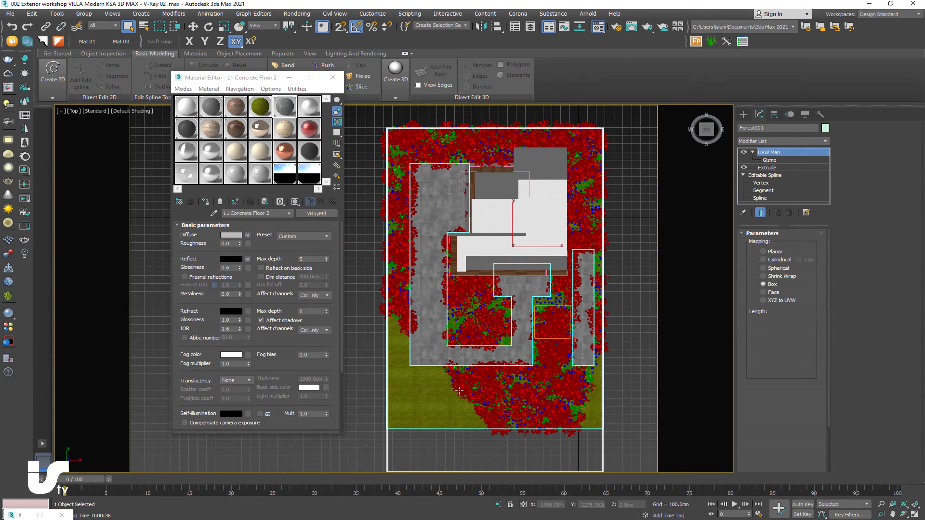
click(465, 384)
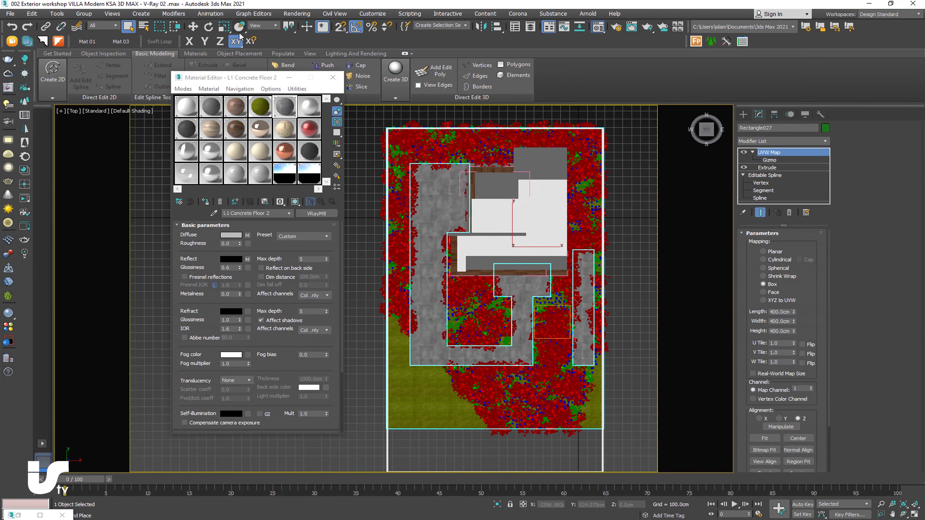
click(289, 77)
key(w)
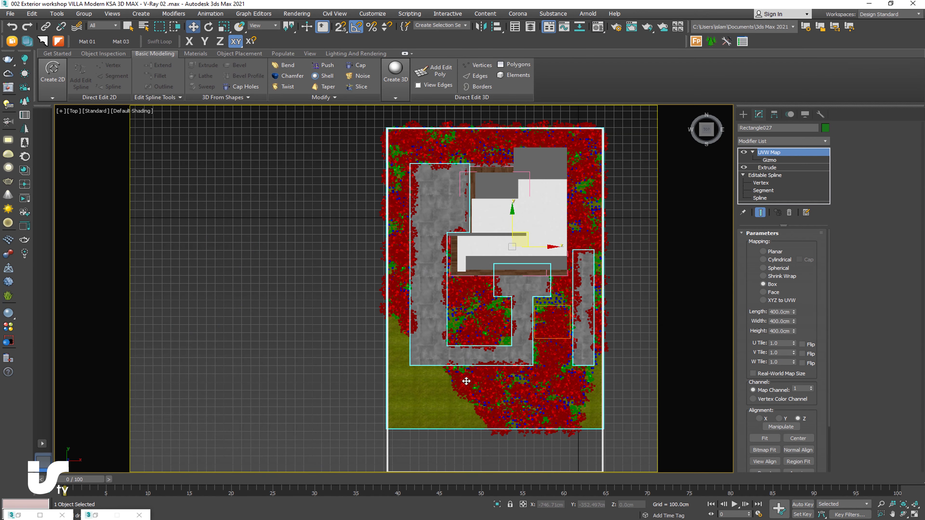
mouse_move(435, 399)
mouse_down()
mouse_move(445, 405)
mouse_move(417, 418)
mouse_up()
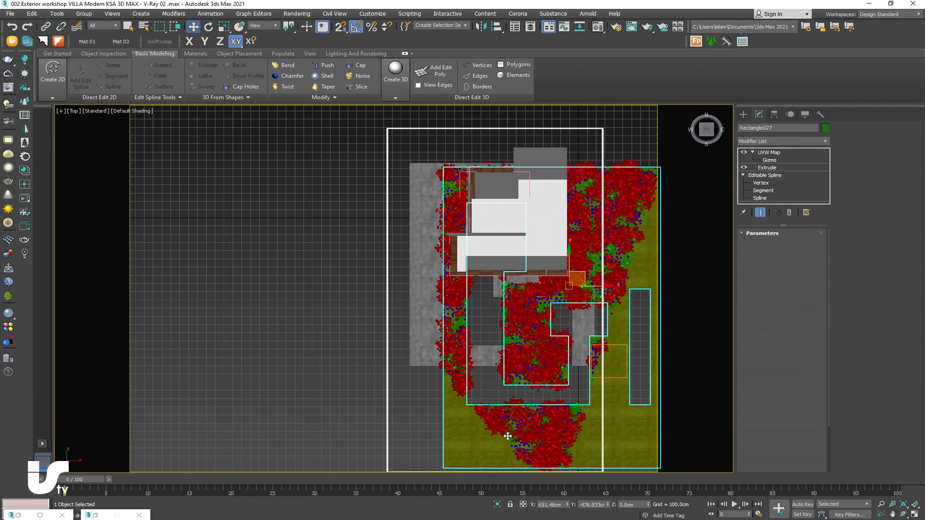
drag(455, 411, 476, 396)
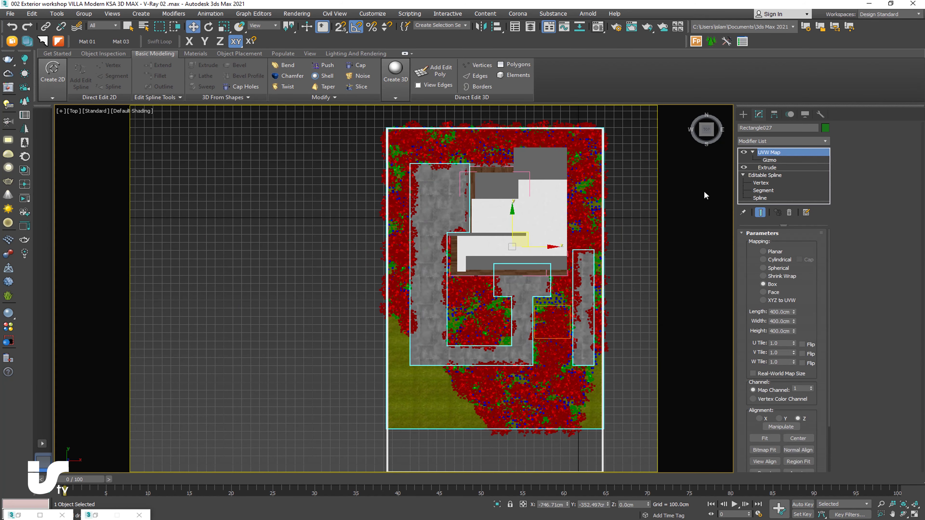
Try moving one of Rectangle027's edges in segment mode, cancel, and return to its modifier settings.
click(765, 190)
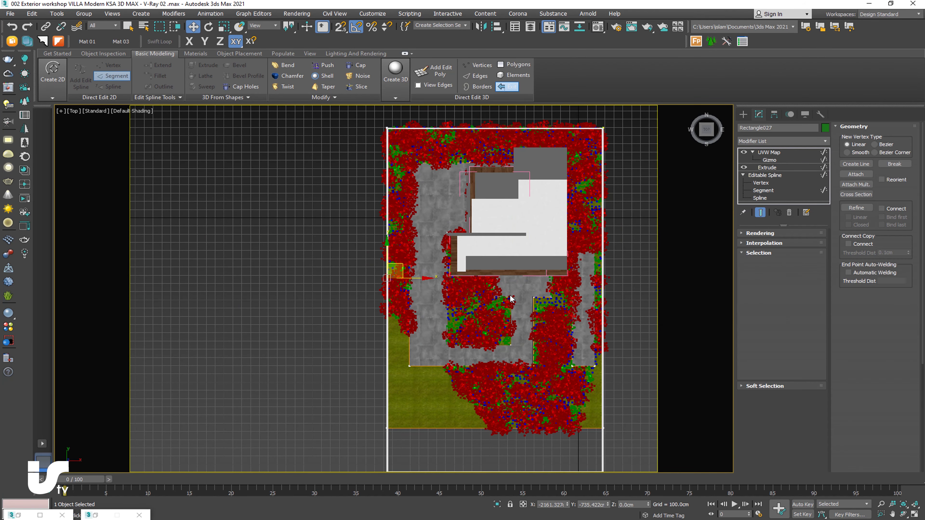
scroll(510, 300, up, 5)
scroll(502, 356, up, 4)
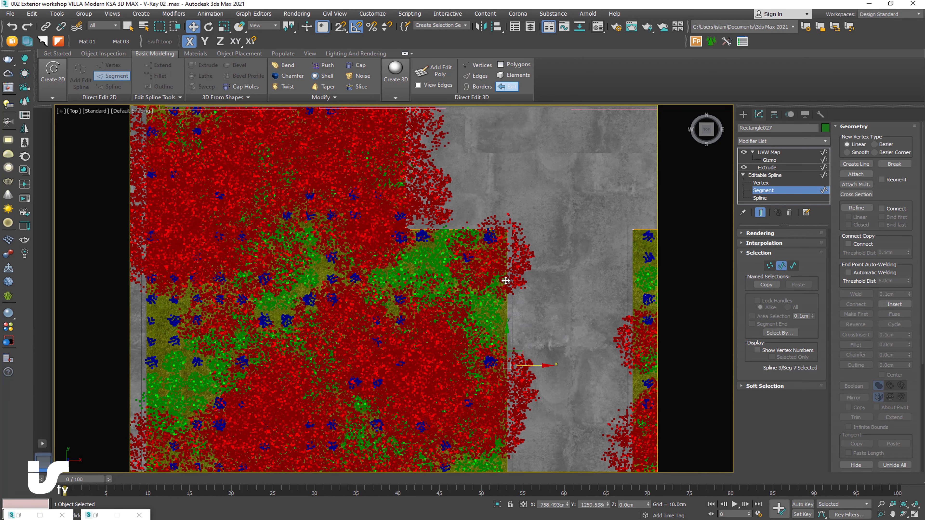
drag(526, 365, 543, 369)
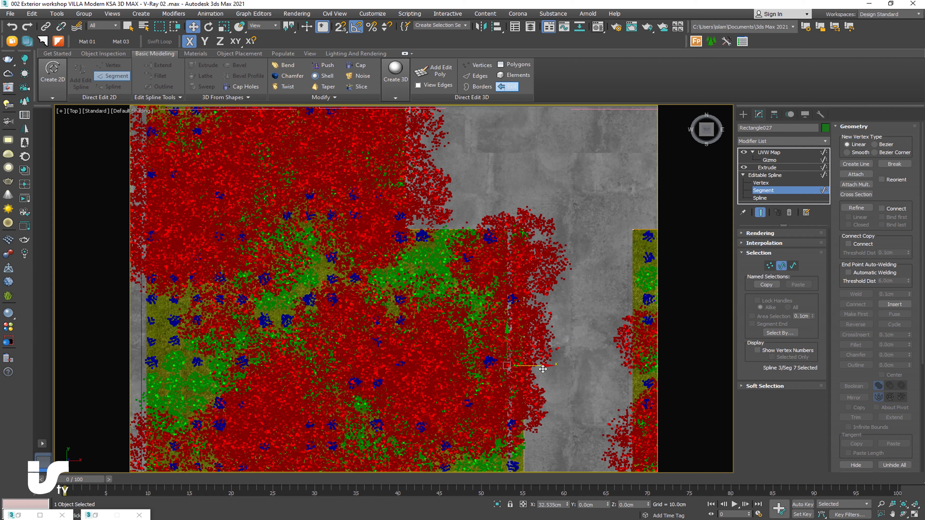
right_click(543, 369)
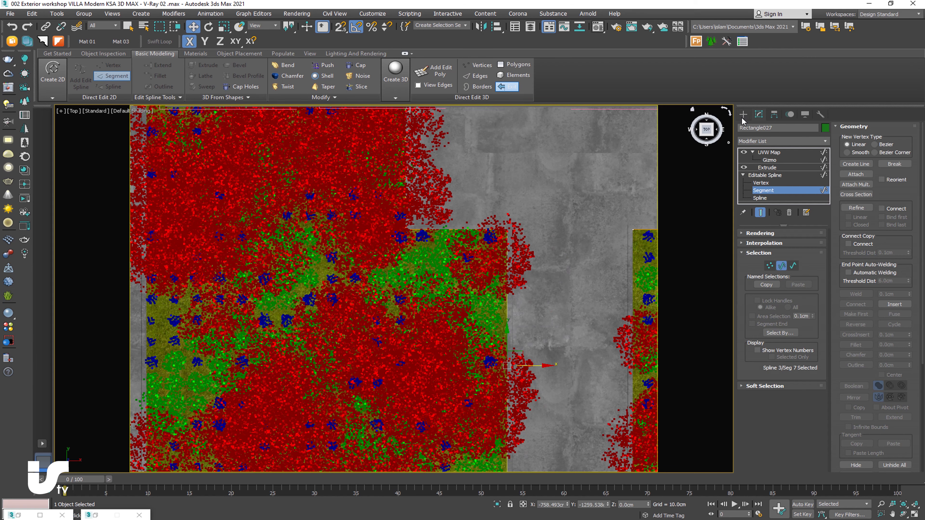
click(742, 114)
click(759, 114)
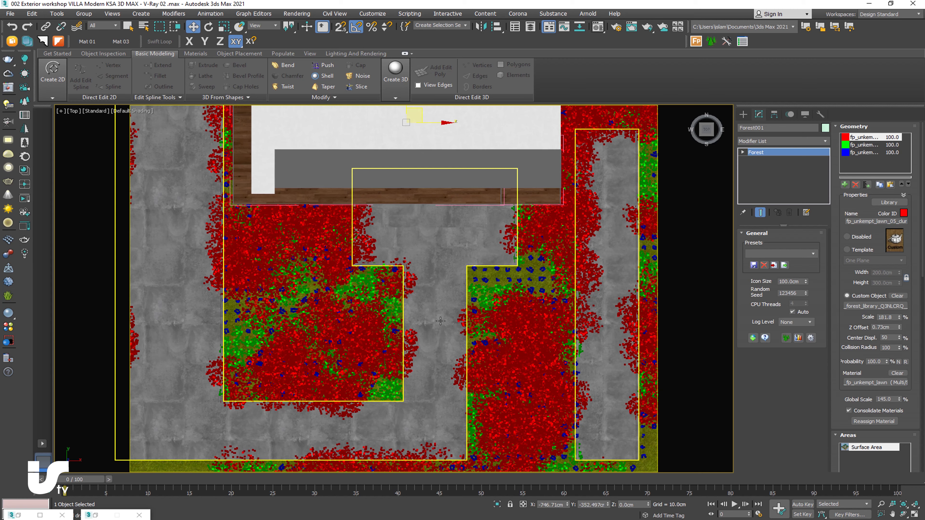
Step Forest001's Random Seed down from 123456 to about 123443 to reshuffle the plants.
click(805, 295)
click(805, 295)
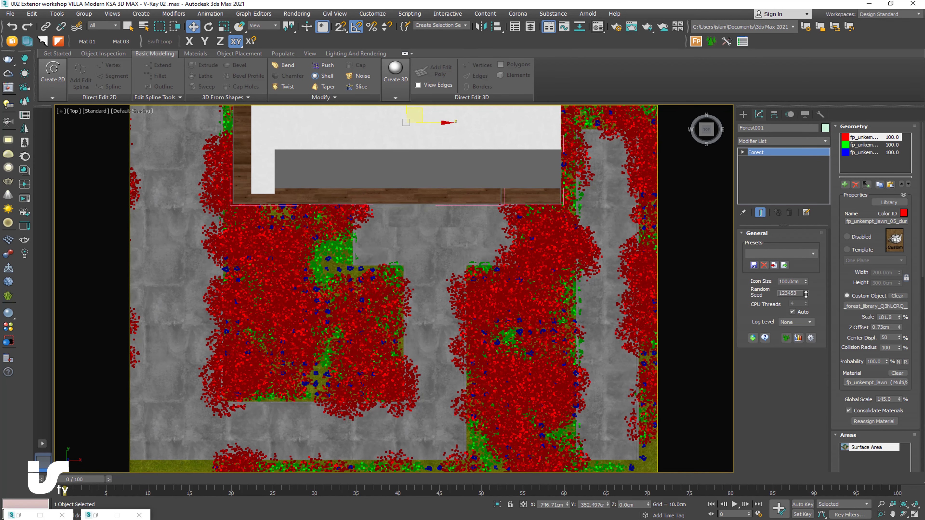
click(805, 295)
click(805, 295)
click(805, 295)
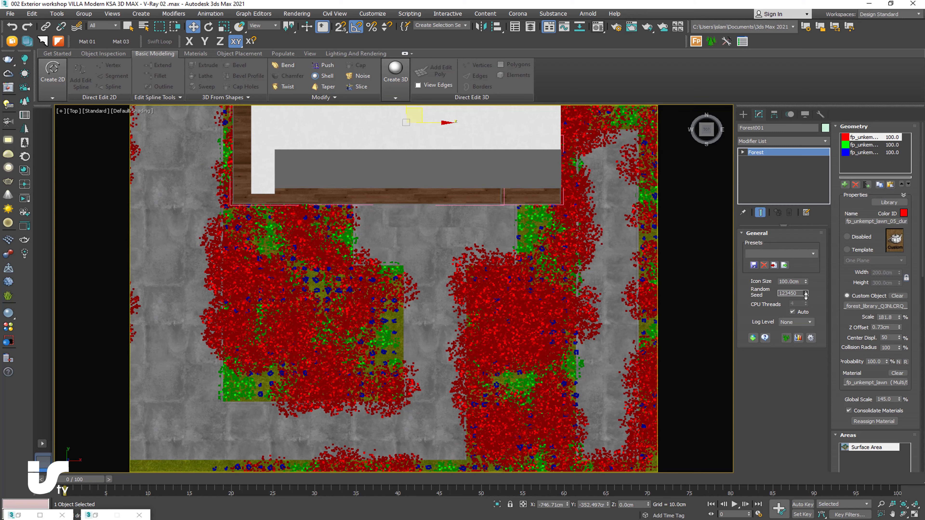
click(805, 296)
click(805, 296)
click(805, 296)
click(805, 296)
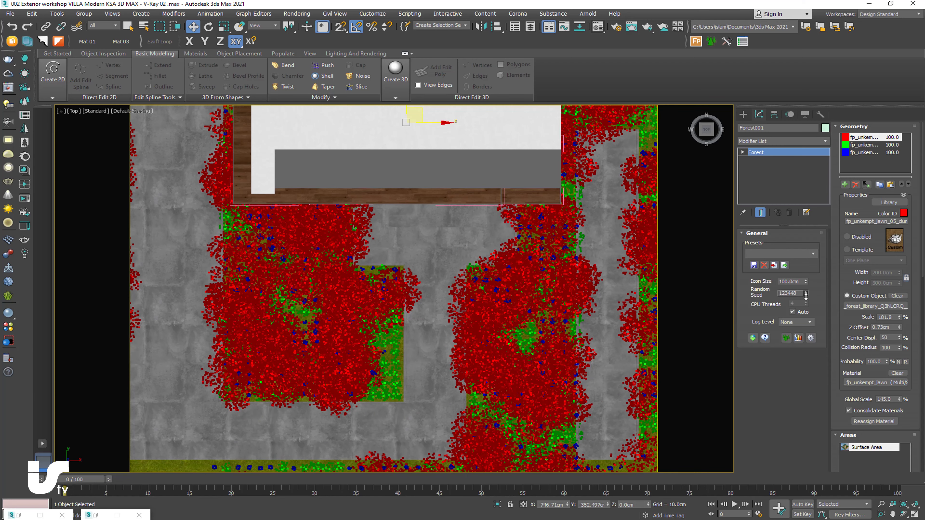
click(805, 295)
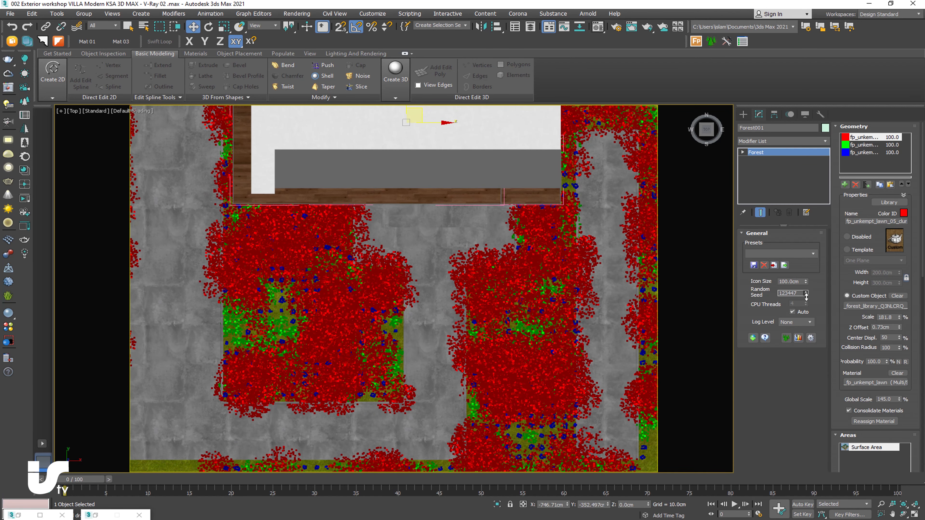
click(805, 295)
click(805, 296)
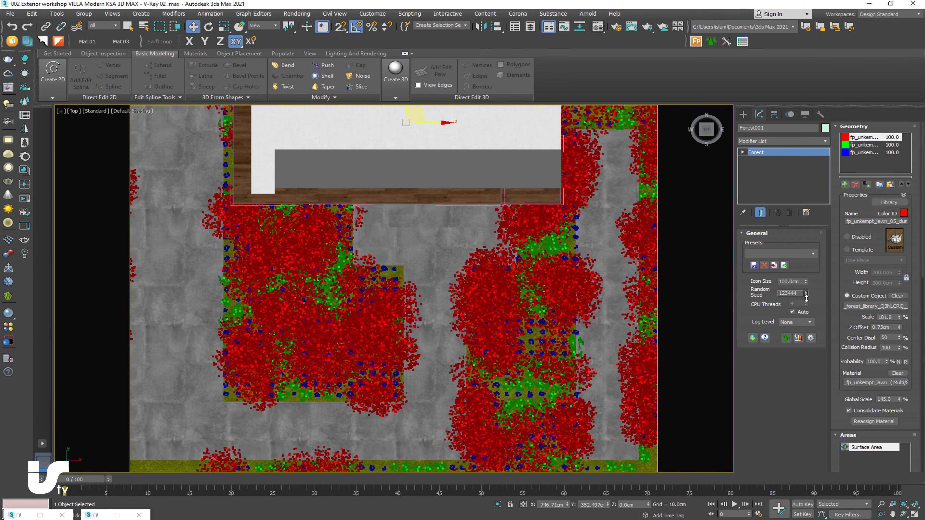
click(805, 295)
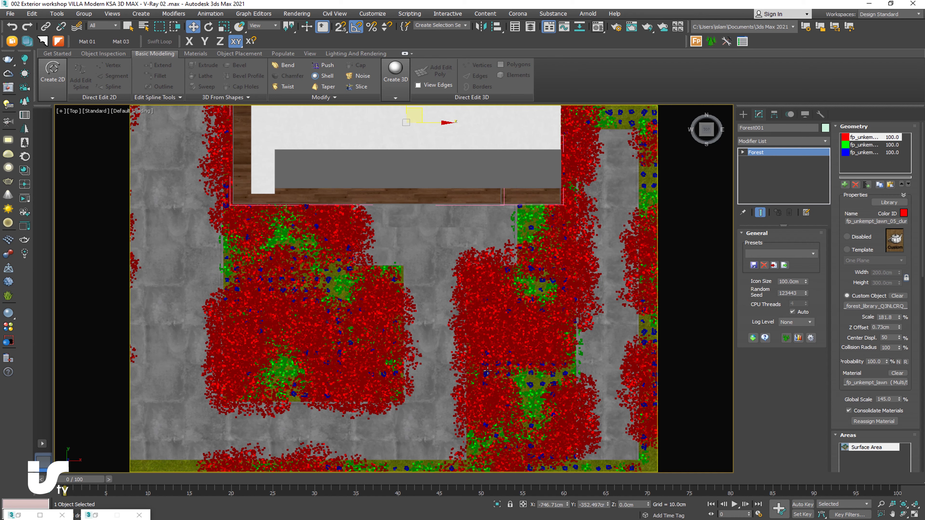
Select Rectangle027 in segment mode and nudge one bed edge slightly to the right.
click(485, 342)
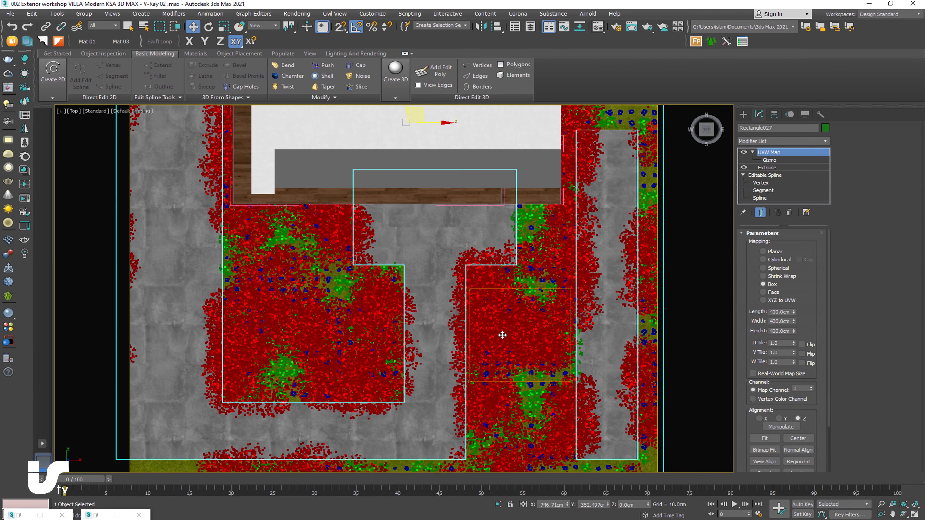
click(763, 191)
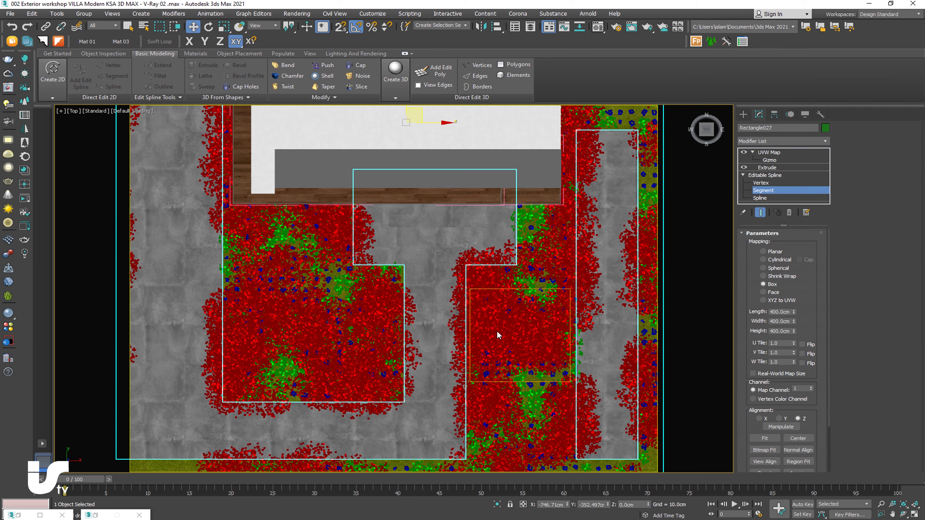
scroll(538, 350, up, 2)
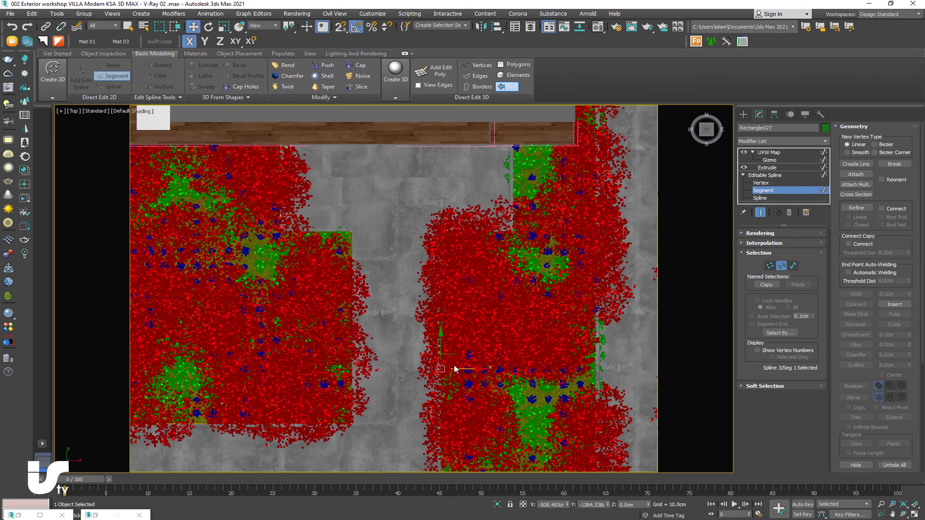
drag(459, 368, 470, 372)
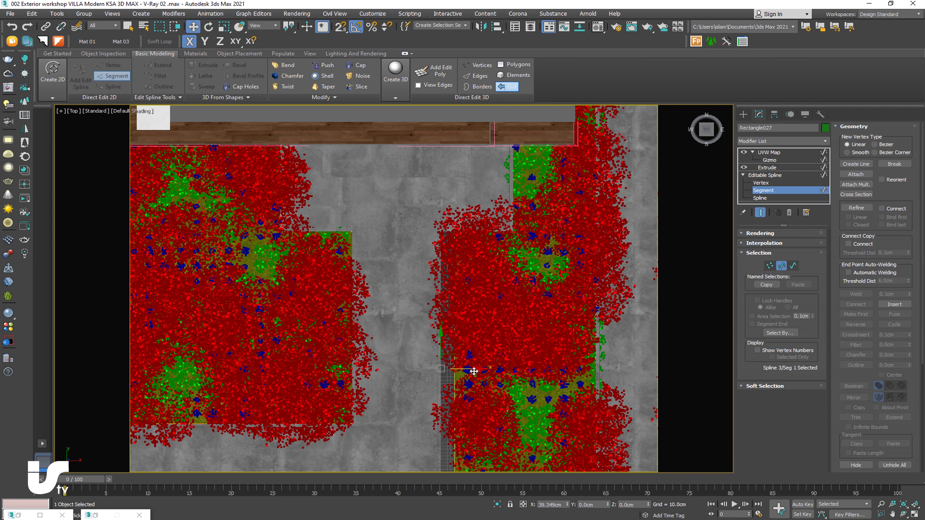
drag(471, 372, 469, 372)
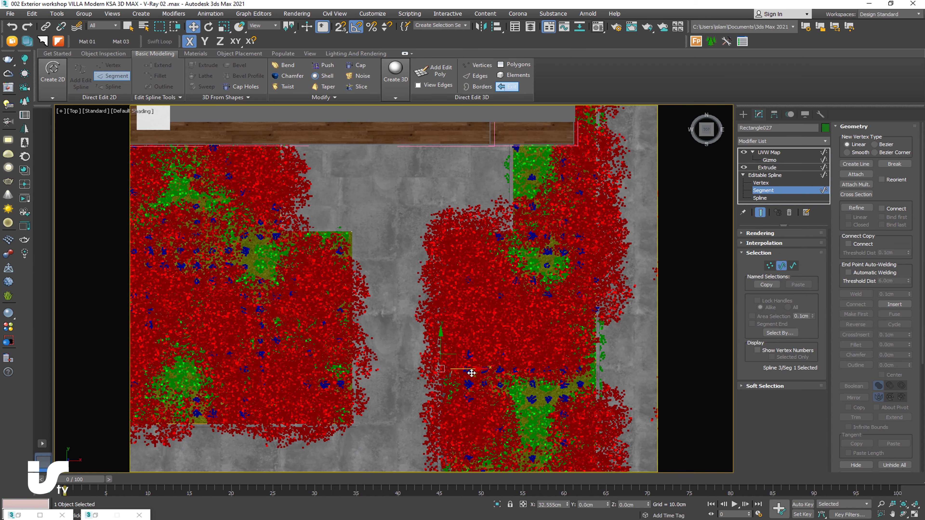
drag(470, 373, 472, 373)
Shift another bed edge left about 52 cm and the bottom edge down about 57 cm.
middle_drag(472, 373, 503, 340)
click(449, 316)
drag(470, 317, 452, 320)
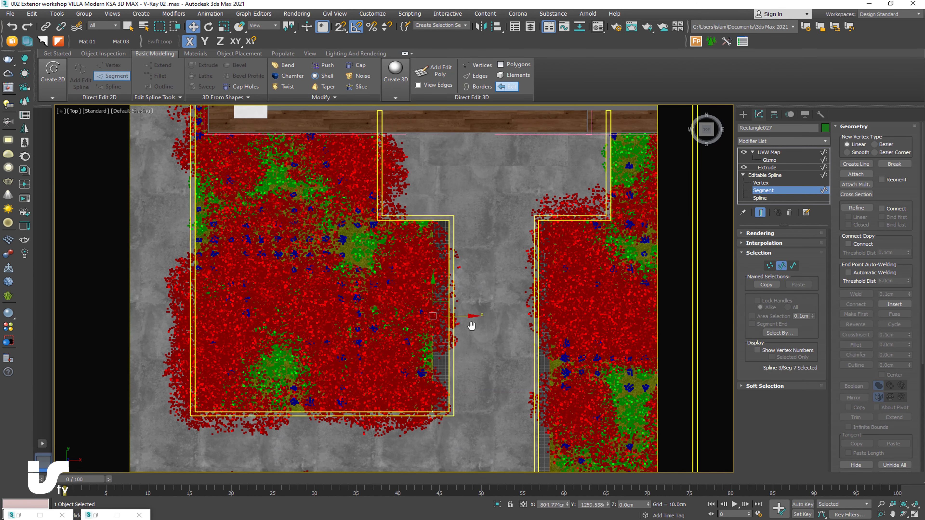
scroll(495, 317, down, 2)
scroll(495, 315, down, 2)
click(510, 323)
scroll(509, 322, up, 4)
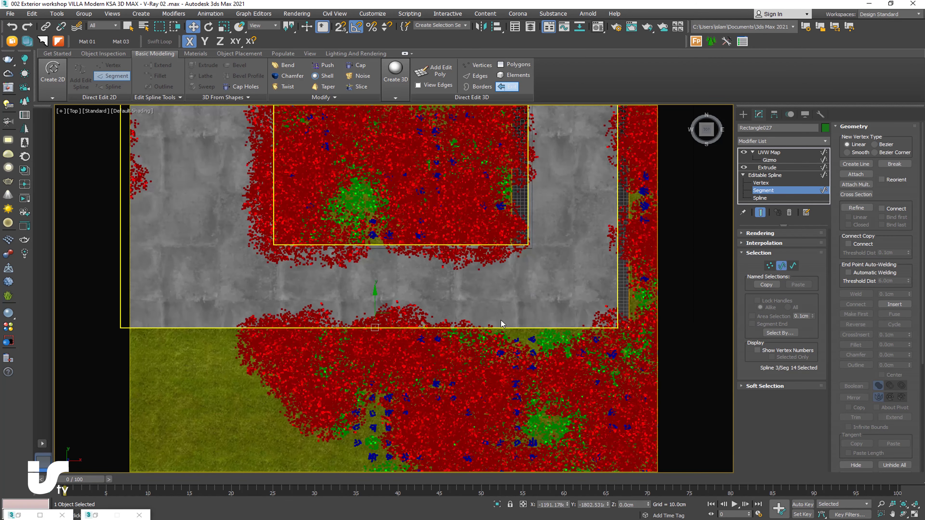
drag(375, 310, 372, 322)
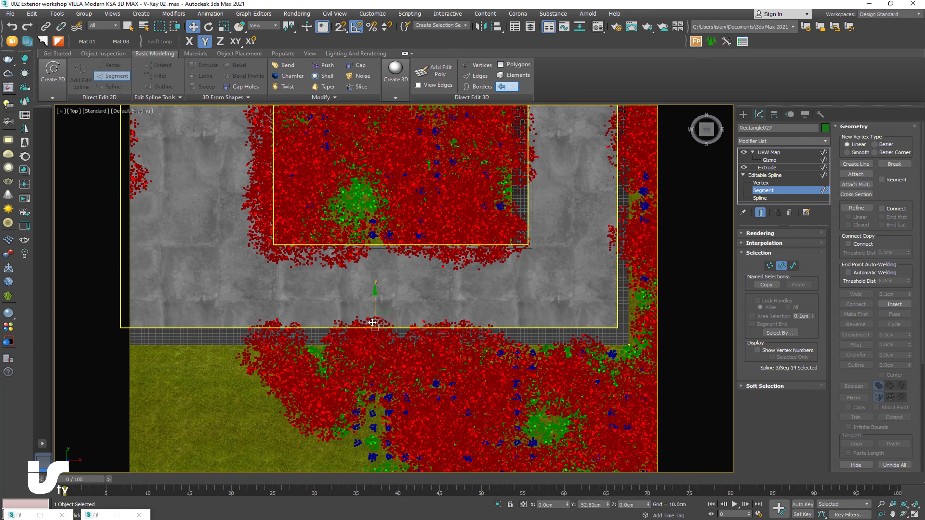
Switch the viewport to look through VRayCam001.
middle_drag(456, 324, 443, 339)
key(c)
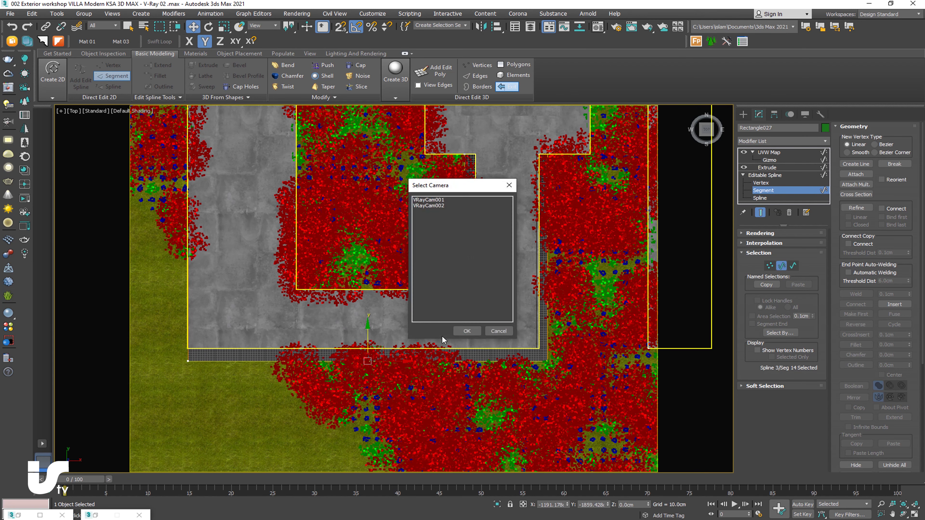
click(463, 332)
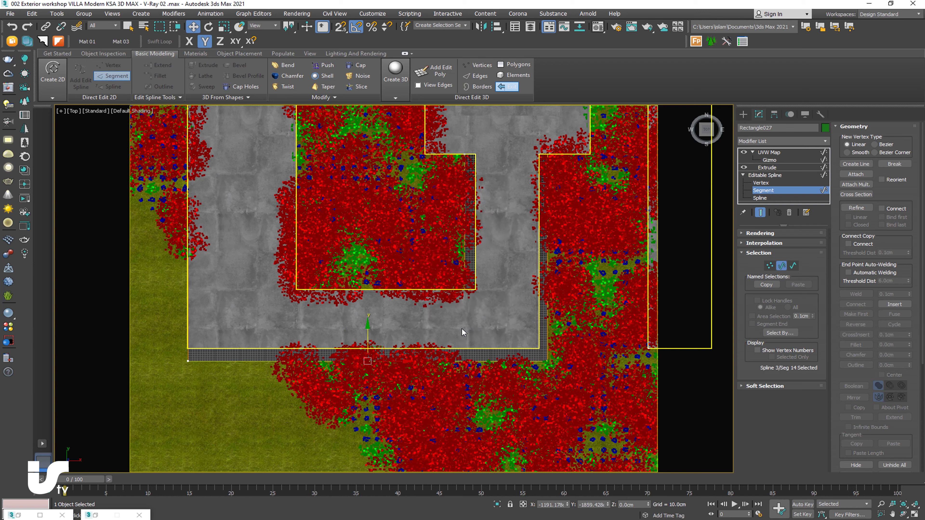
key(c)
click(435, 200)
click(466, 331)
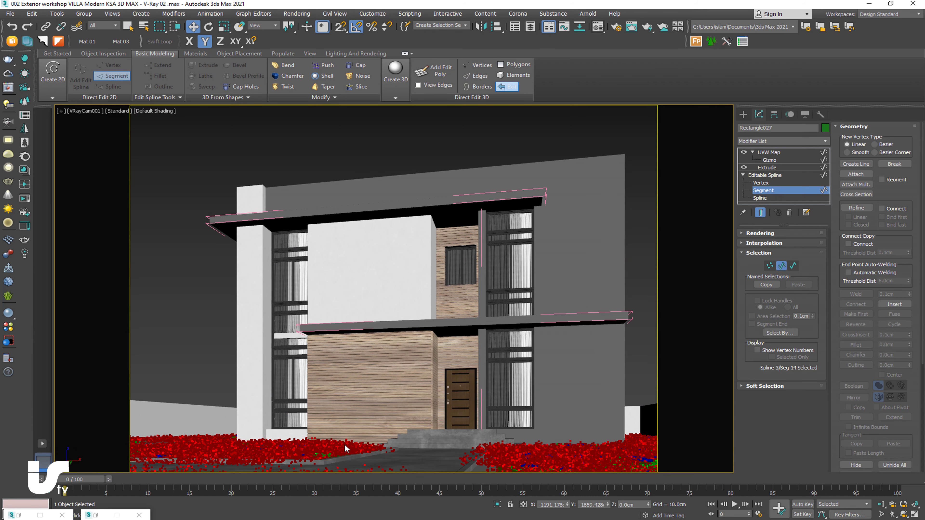
Back in Top view, nudge the selected edge up, exit segment editing, and orbit the garden.
key(t)
scroll(393, 356, up, 4)
scroll(389, 350, up, 4)
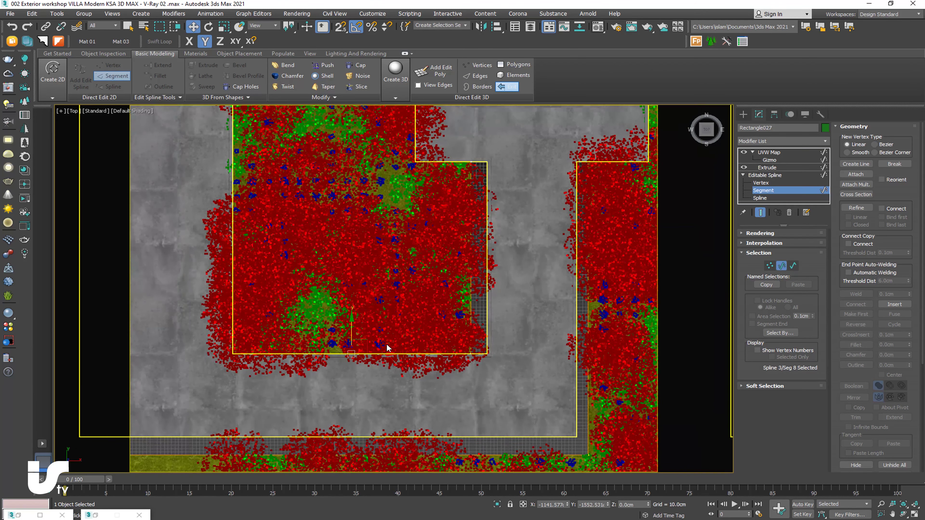
drag(351, 334, 350, 324)
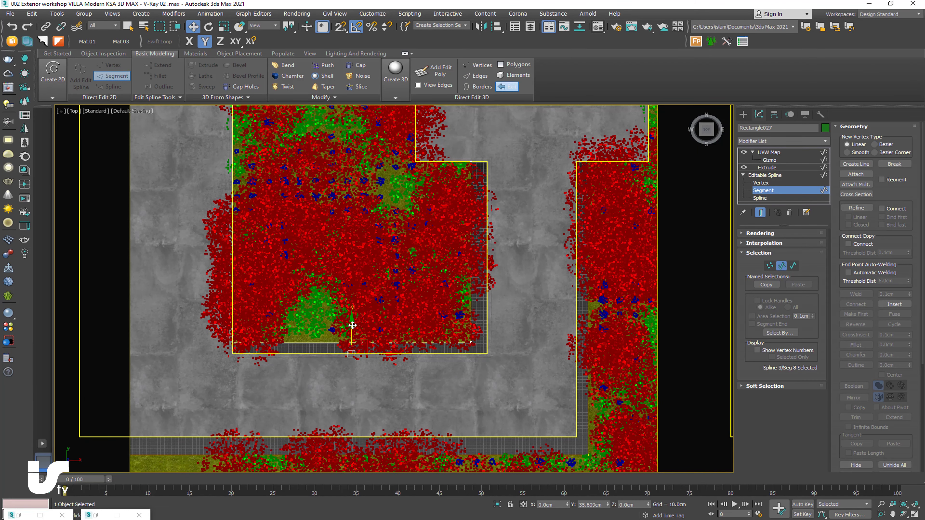
scroll(354, 324, down, 2)
scroll(378, 336, down, 2)
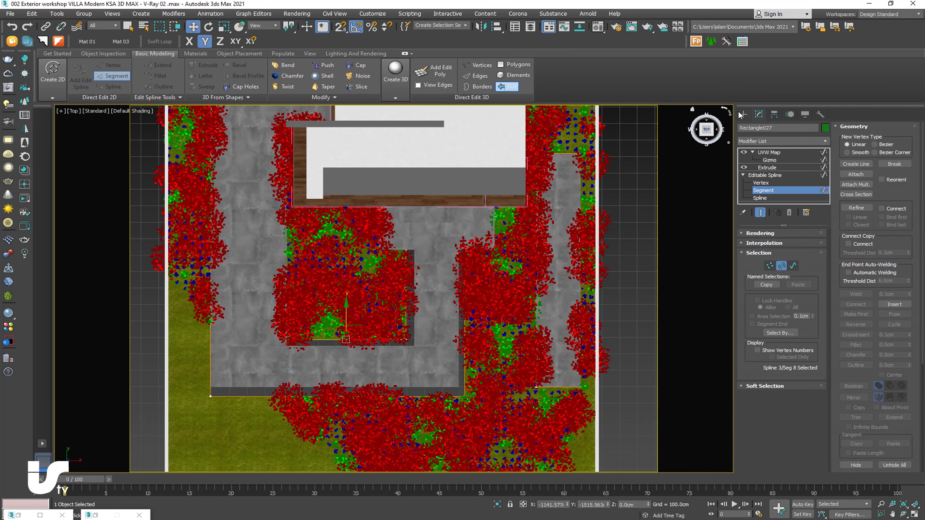
click(743, 114)
alt+middle_drag(364, 273, 462, 274)
scroll(461, 274, down, 2)
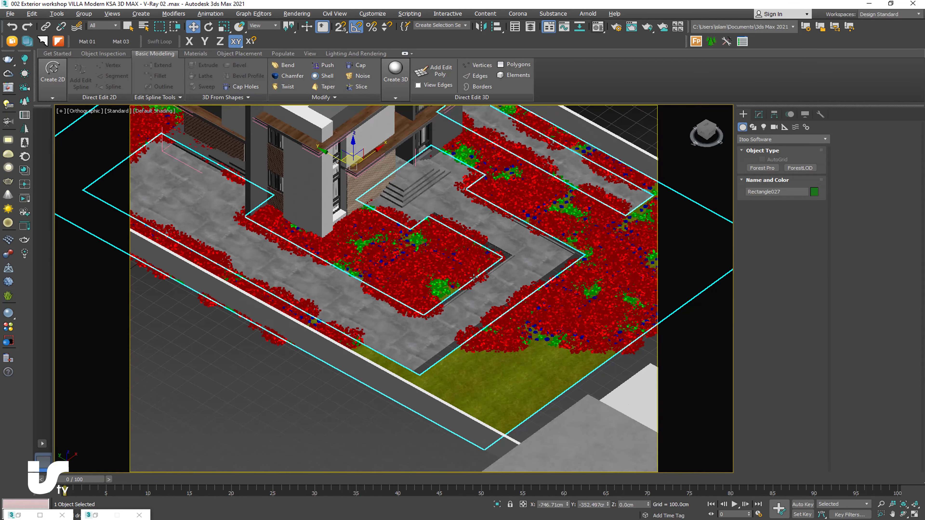
Select the grass rectangle and test-lift it vertically before setting it back down.
scroll(435, 358, up, 4)
scroll(435, 358, down, 4)
click(337, 237)
key(F7)
scroll(344, 193, up, 2)
drag(344, 193, 393, 212)
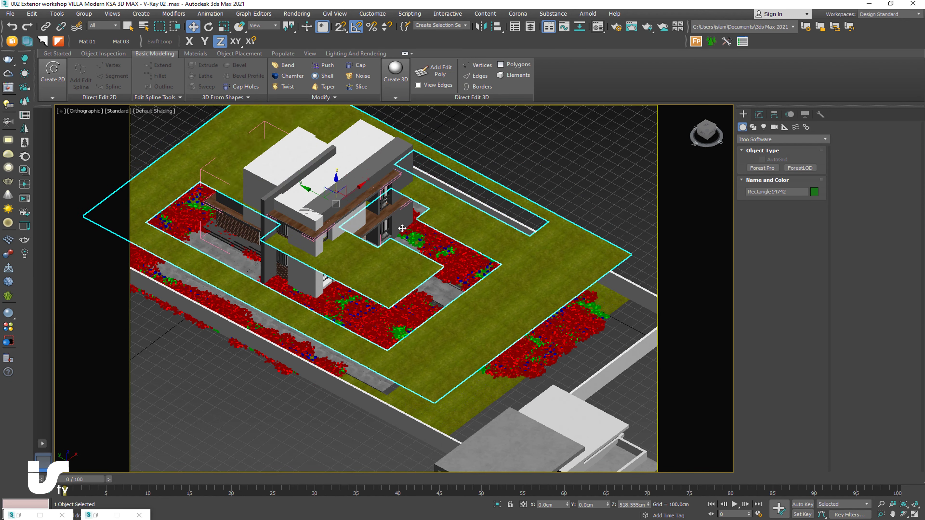
drag(394, 212, 400, 327)
Clone the rectangle as an independent Copy.
right_click(475, 377)
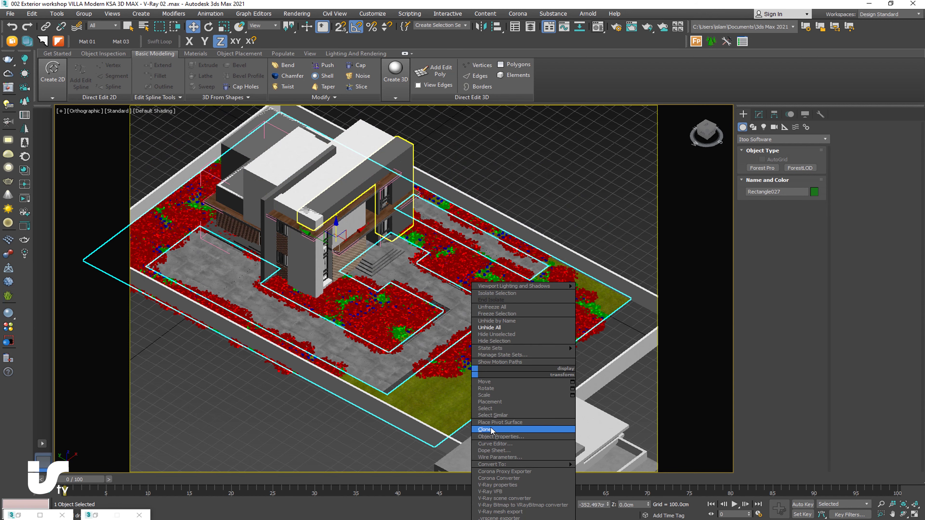
click(499, 429)
click(424, 241)
click(435, 298)
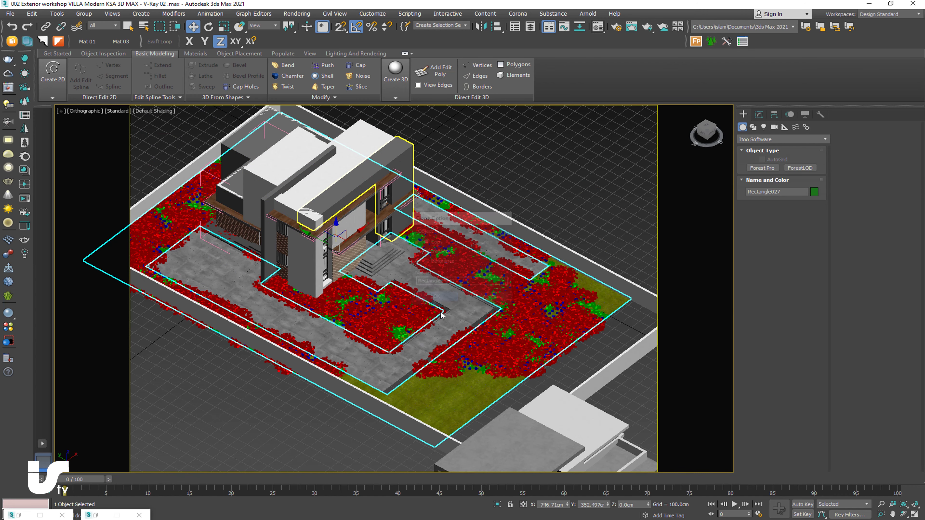
Raise the copied rectangle to Z 0.5cm.
scroll(413, 339, up, 4)
scroll(412, 340, down, 4)
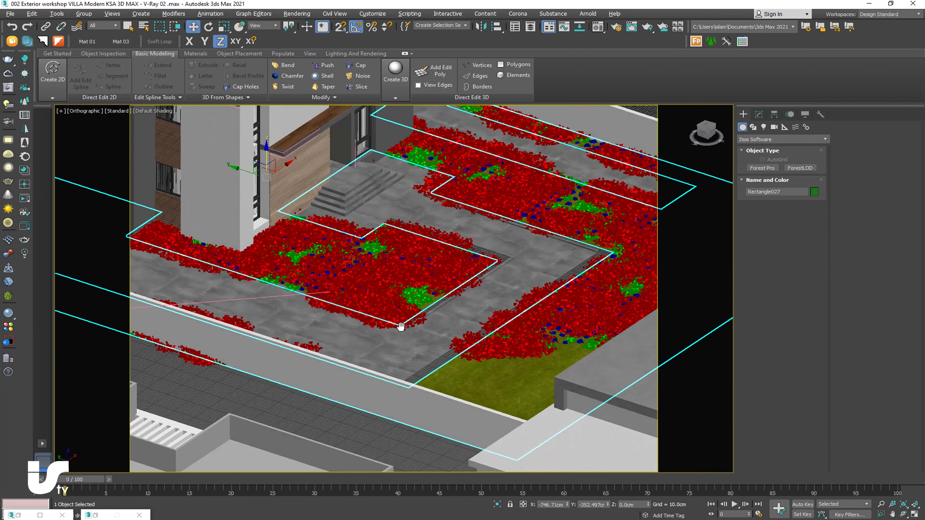
scroll(402, 324, up, 4)
drag(267, 164, 267, 161)
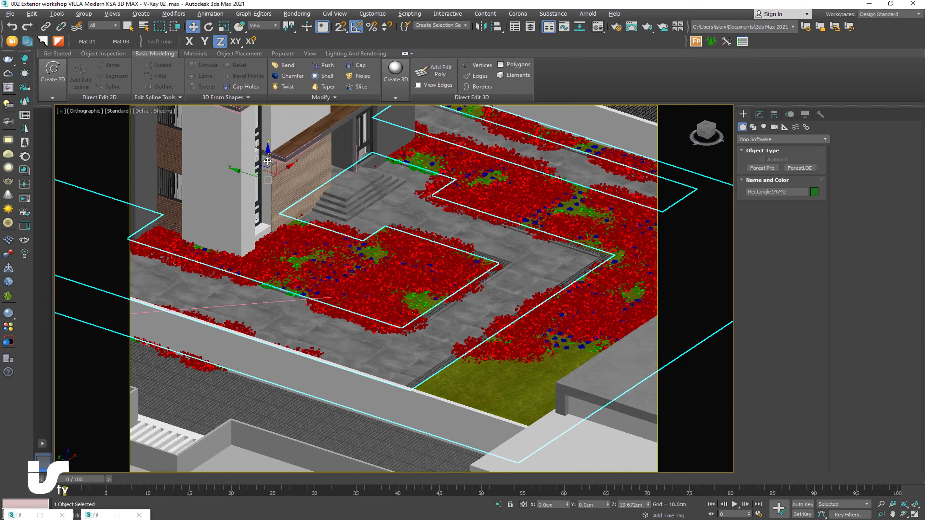
right_click(267, 161)
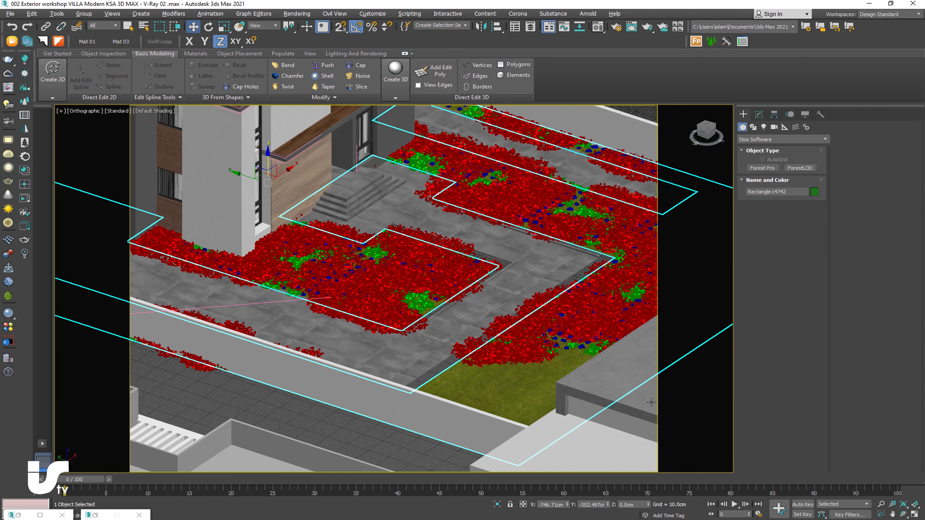
click(637, 504)
text(0.2)
key(Return)
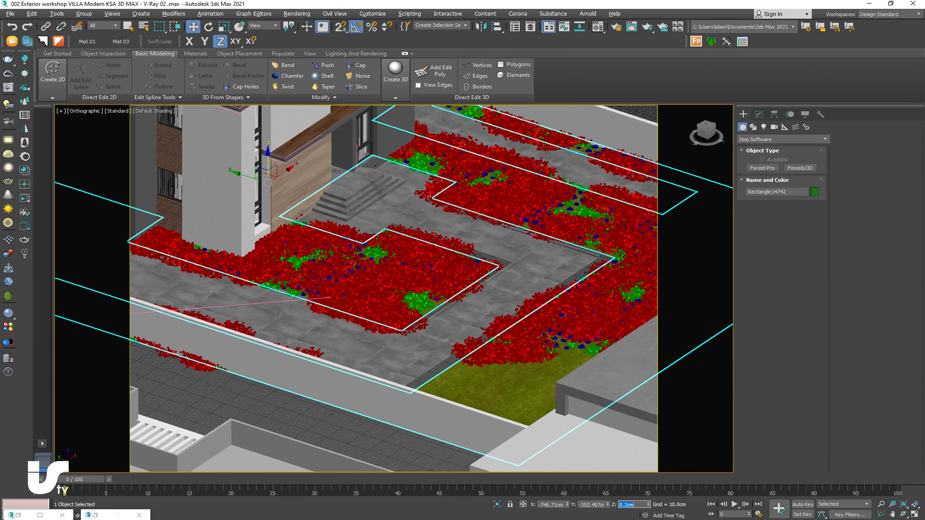
text(5)
key(Return)
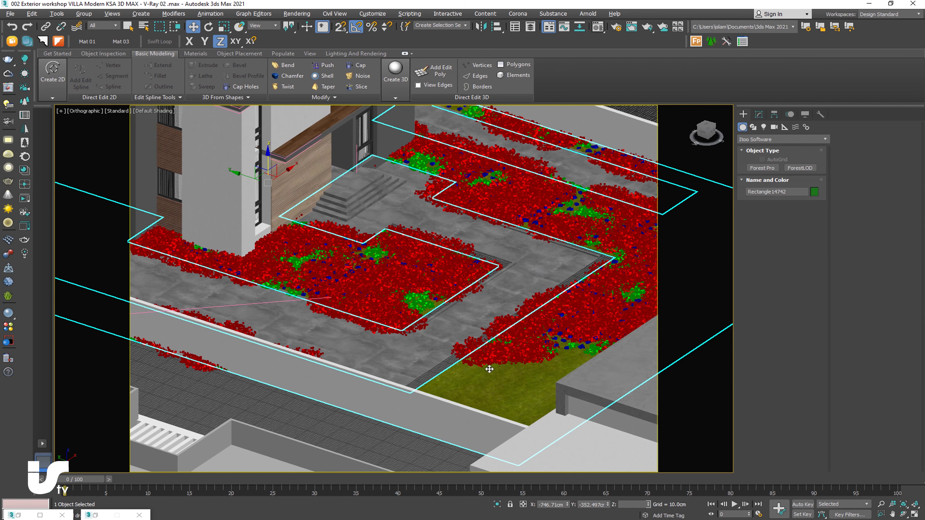
In Top view, enter Segment editing on the copied rectangle's Editable Spline.
key(t)
key(z)
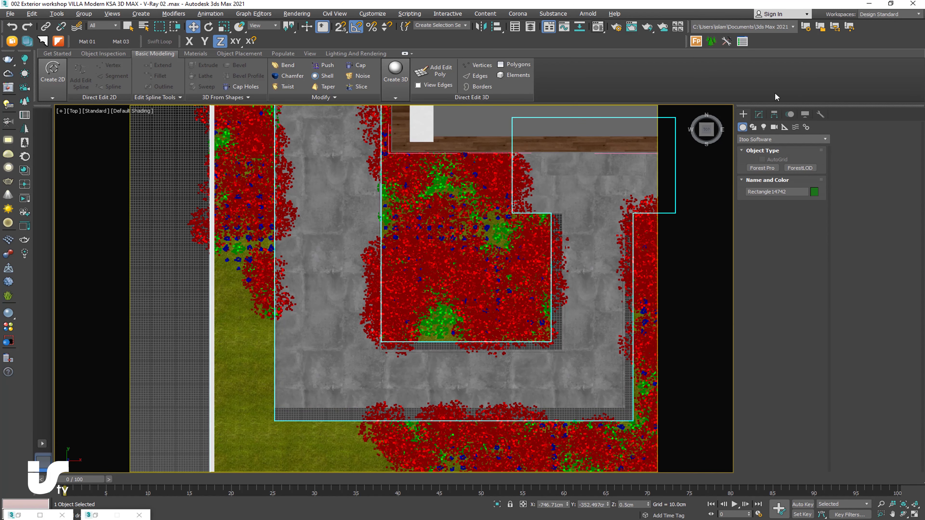
click(759, 114)
click(743, 167)
click(763, 183)
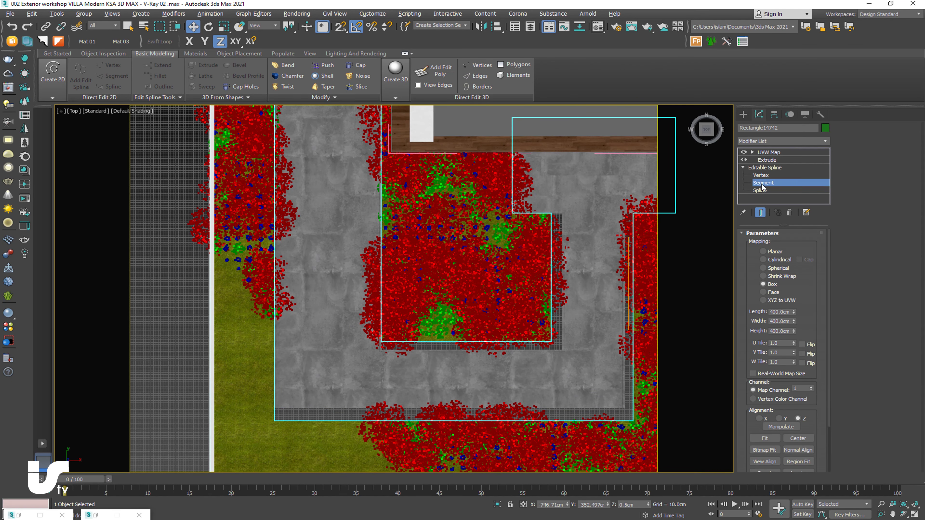
click(696, 239)
click(764, 184)
Move the copied rectangle's bottom edge down over the planter strip.
click(471, 412)
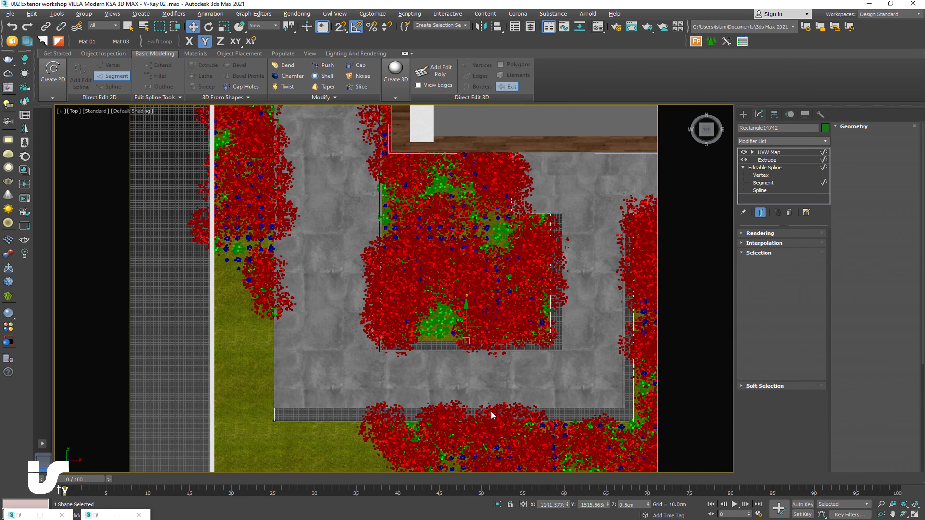
scroll(472, 413, up, 3)
scroll(481, 364, up, 2)
drag(405, 377, 405, 340)
mouse_move(399, 372)
mouse_down()
mouse_move(417, 391)
mouse_move(514, 238)
mouse_move(476, 367)
mouse_up()
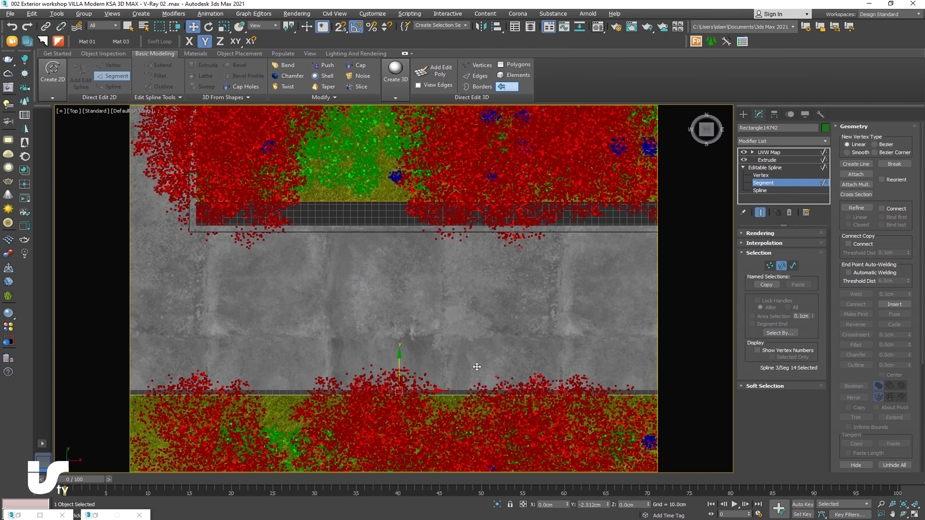
key(ctrl+z)
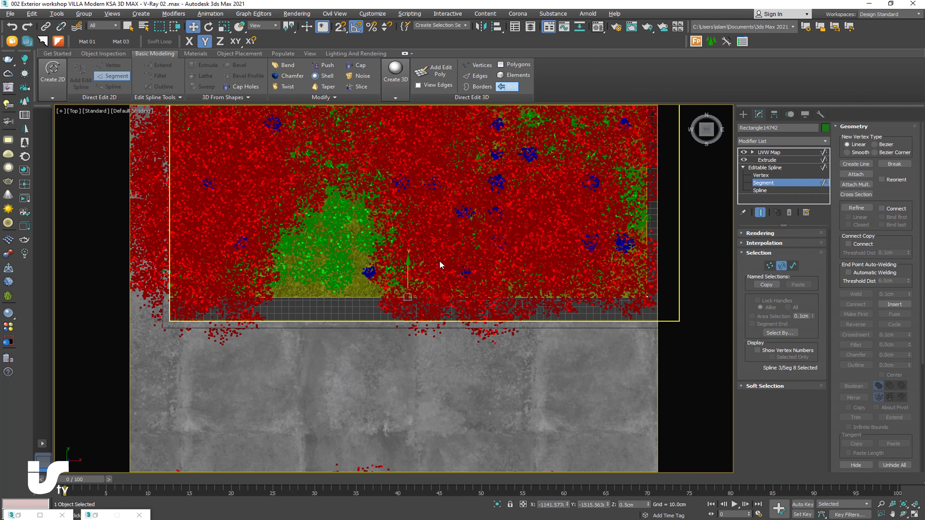
drag(409, 269, 407, 295)
middle_drag(407, 295, 473, 255)
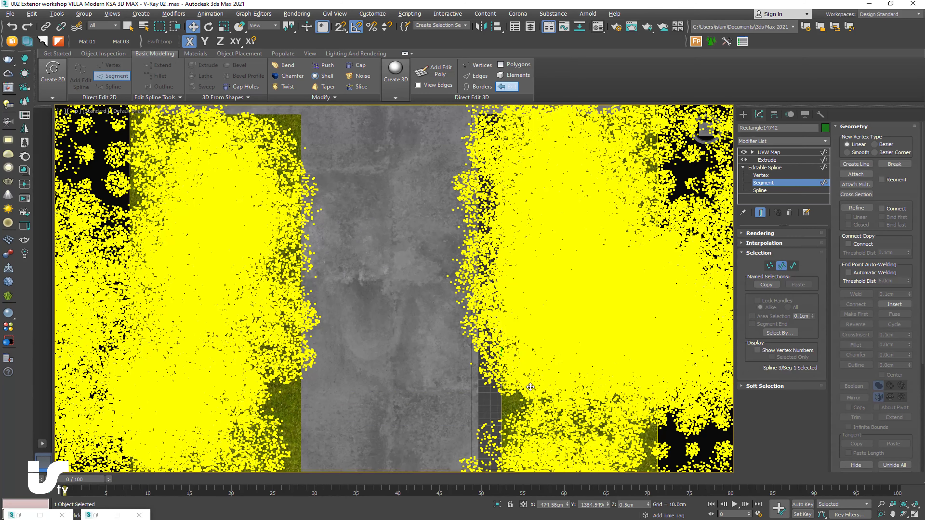
Move its vertical edge left to widen the grass, then exit segment editing.
click(495, 307)
drag(525, 307, 502, 308)
mouse_move(502, 308)
middle_down()
mouse_move(481, 319)
mouse_move(440, 314)
middle_up()
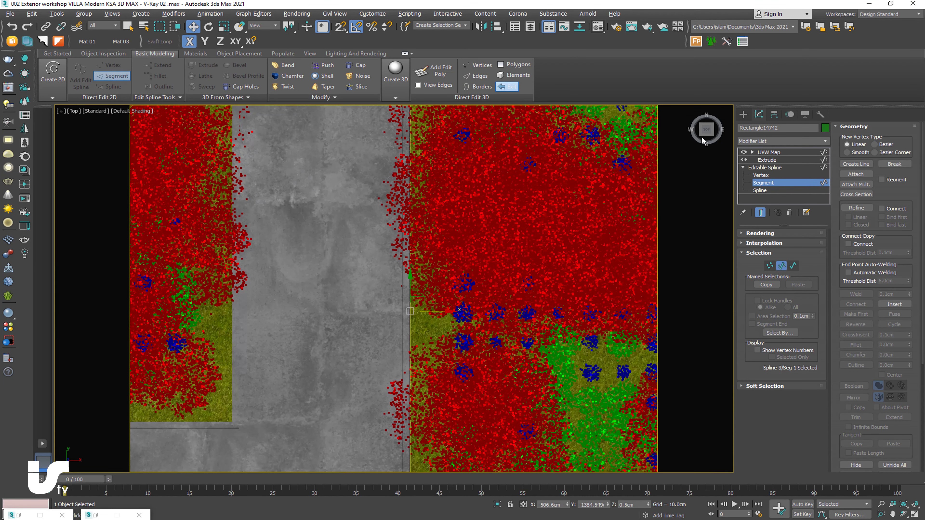
click(744, 114)
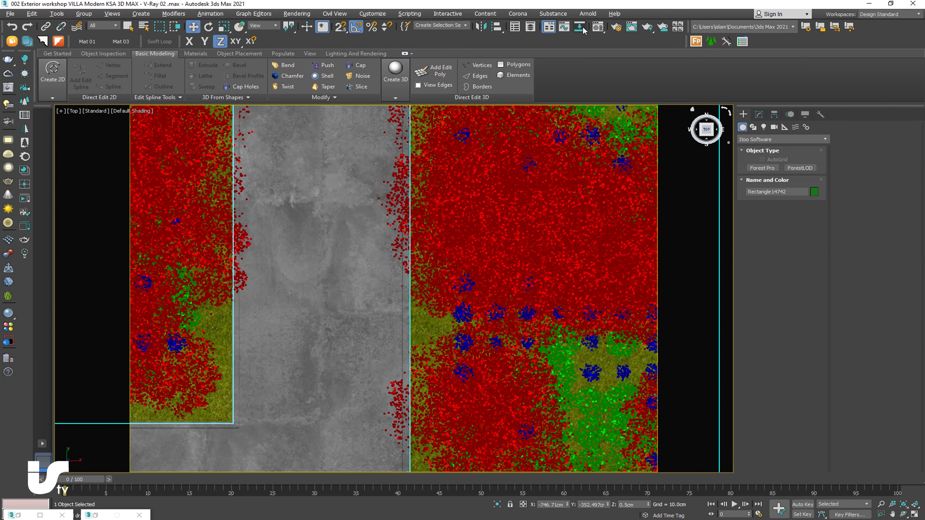
Wrap the grass material's moss diffuse texture in a ColorCorrection map shown in the viewport.
click(598, 27)
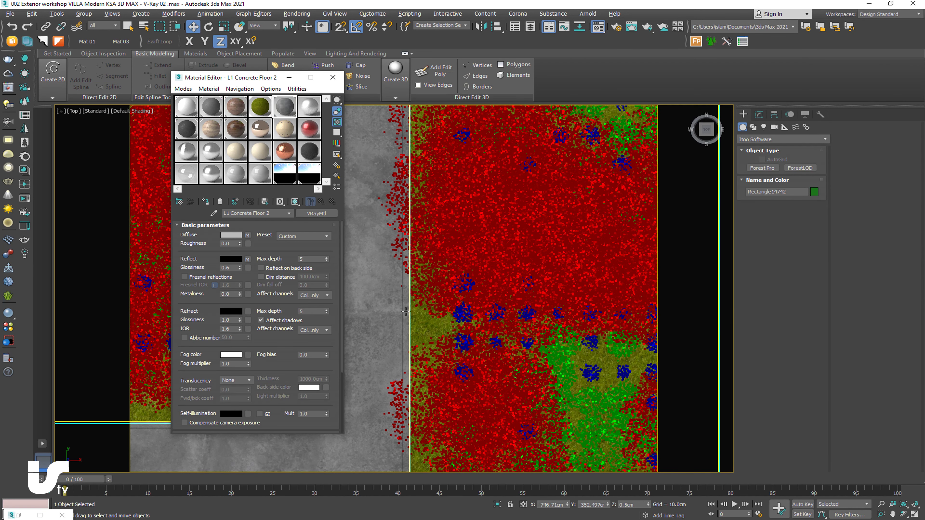
drag(236, 77, 405, 118)
click(428, 147)
click(430, 150)
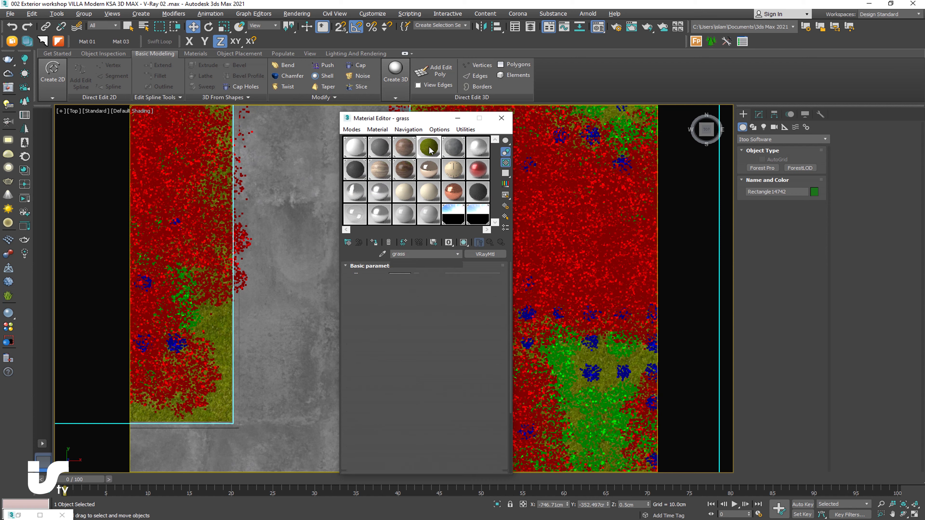
click(419, 279)
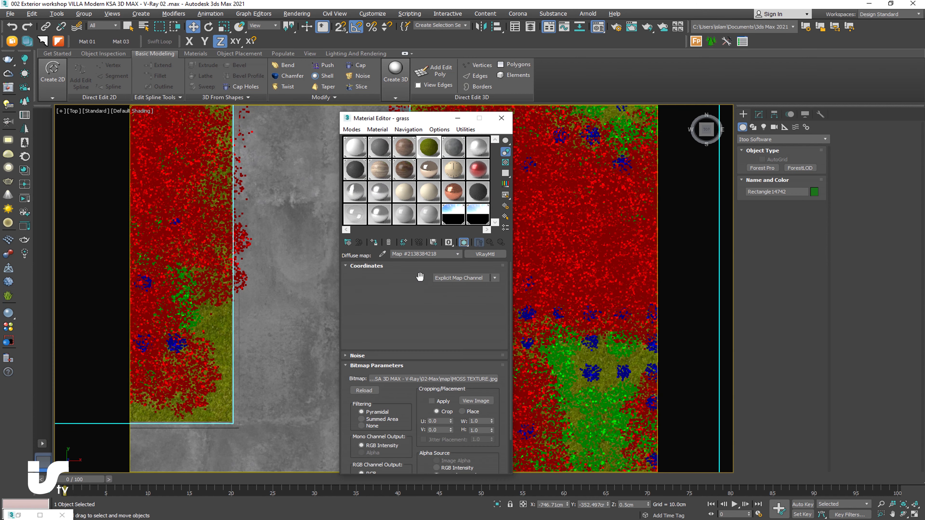
click(483, 255)
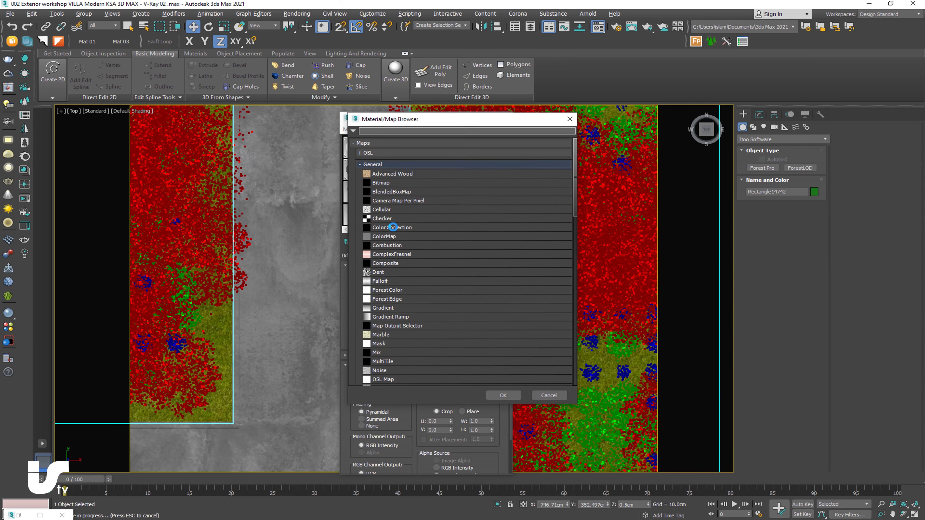
click(394, 228)
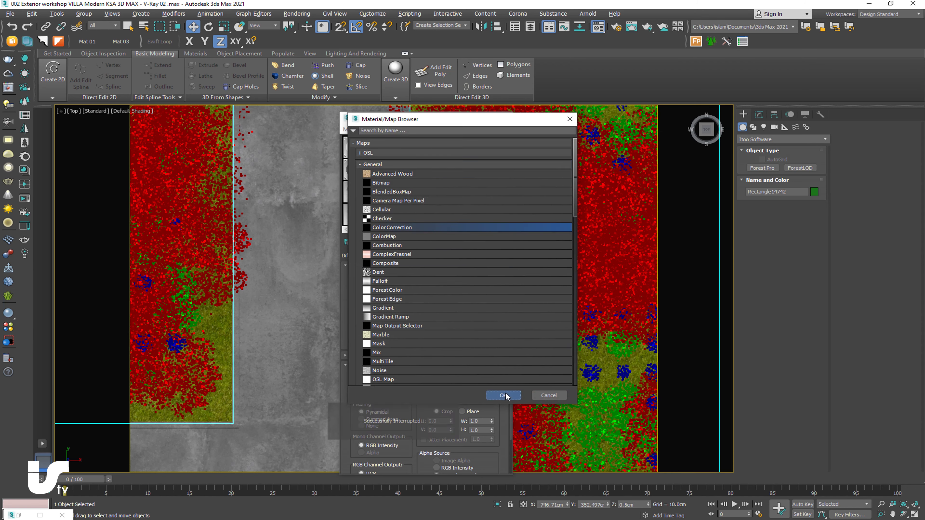
click(504, 396)
click(408, 320)
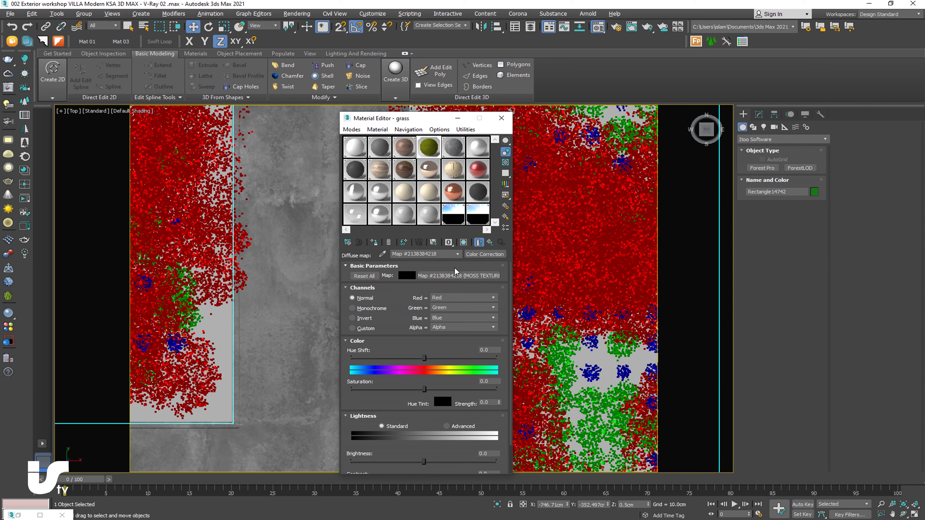
click(464, 243)
Set the colour correction to saturation -60.133, brightness 1.661 and contrast 16.279.
scroll(426, 401, down, 2)
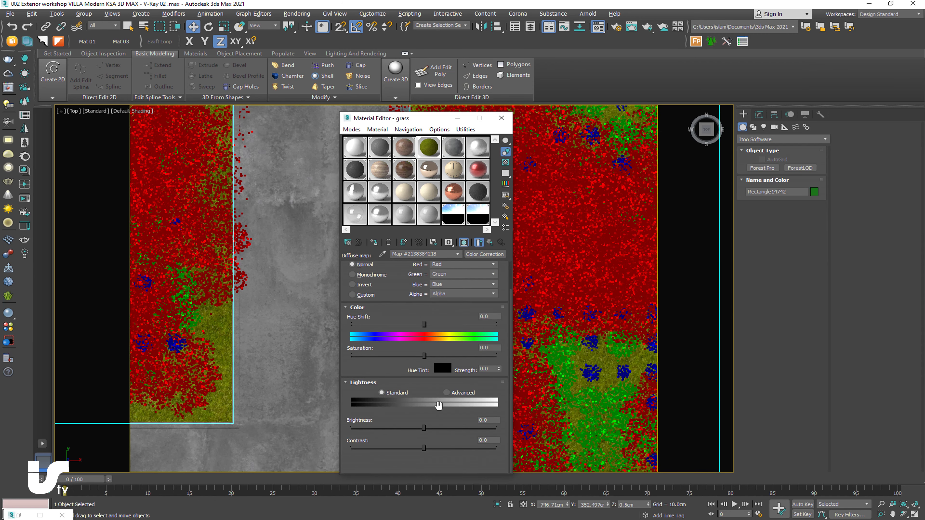
drag(428, 448, 437, 447)
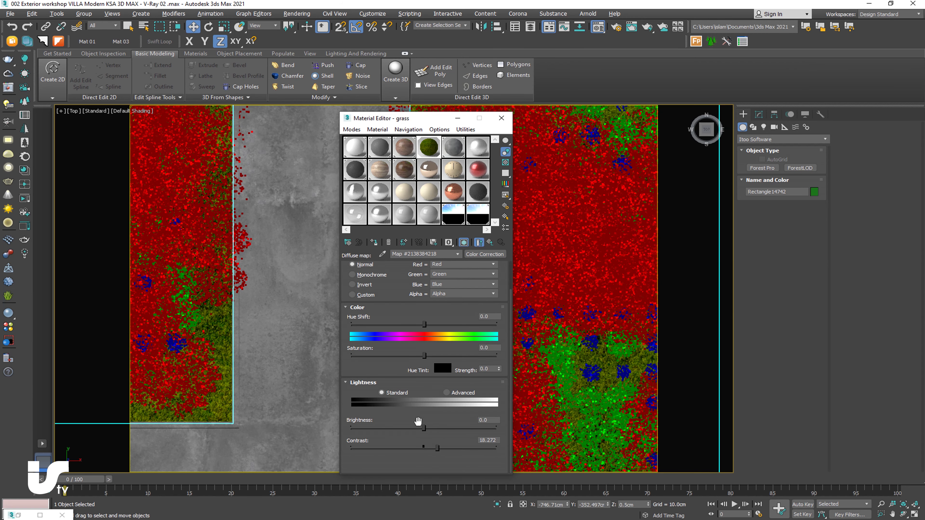
drag(443, 449, 424, 433)
drag(424, 355, 393, 356)
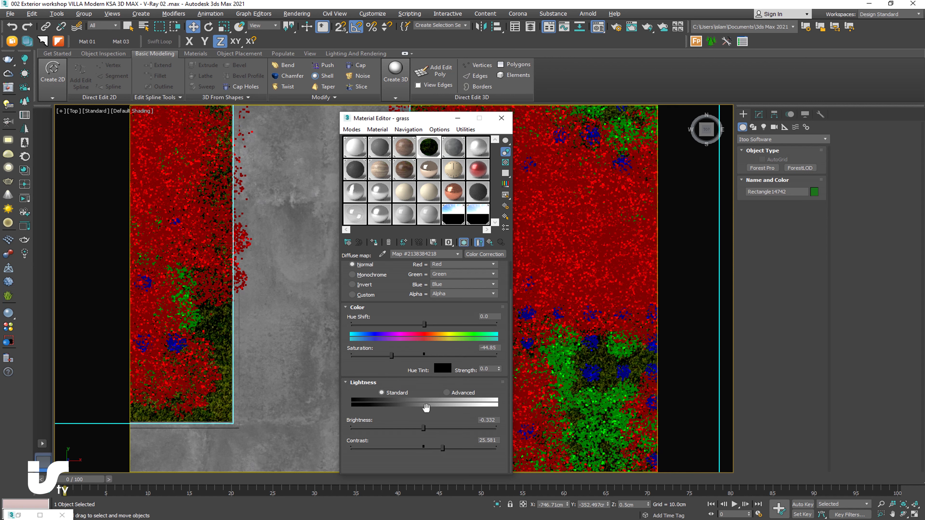
drag(443, 448, 426, 430)
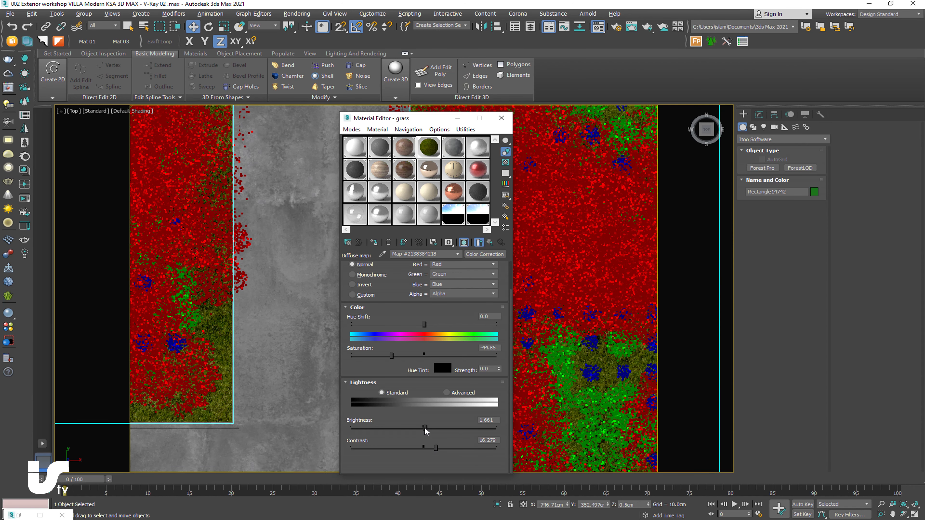
drag(388, 359, 380, 355)
scroll(252, 339, up, 2)
click(759, 114)
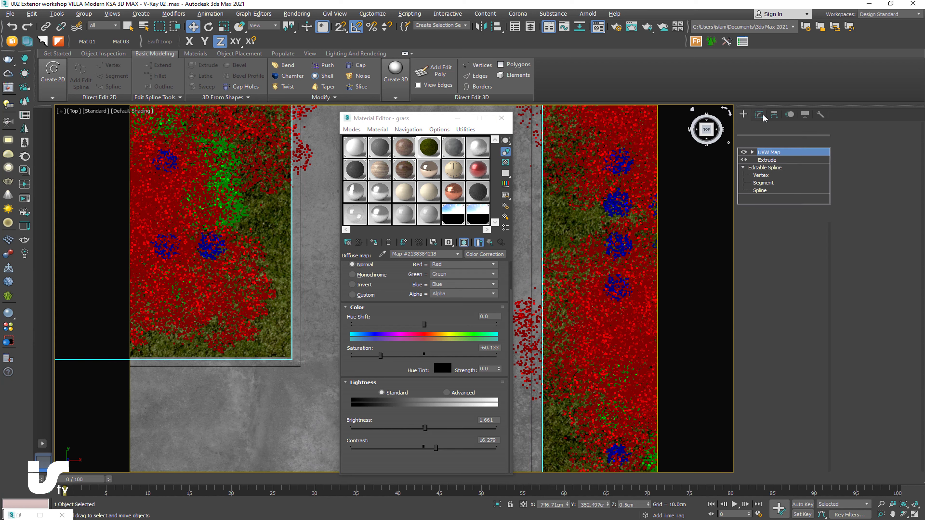
Make the lawn's UVW box mapping 300 cm in length, width and height.
double_click(786, 312)
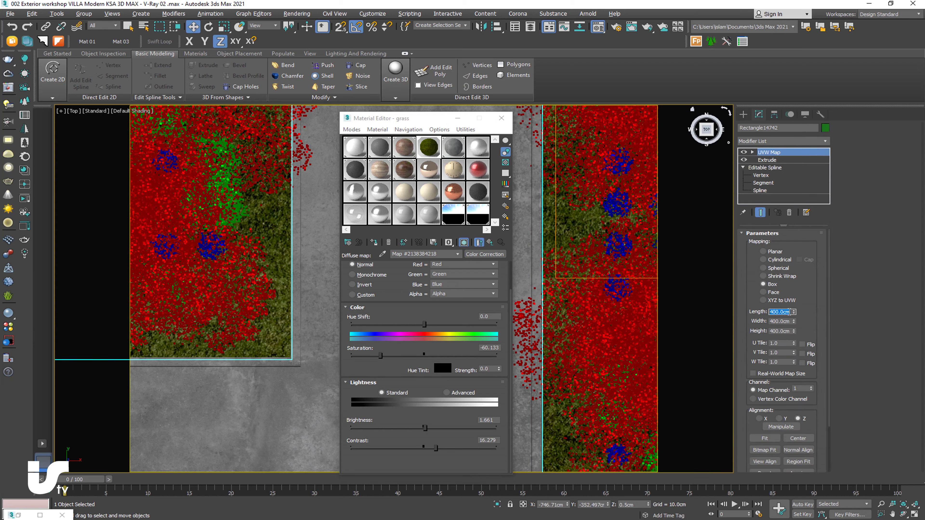
text(00)
key(Return)
double_click(779, 321)
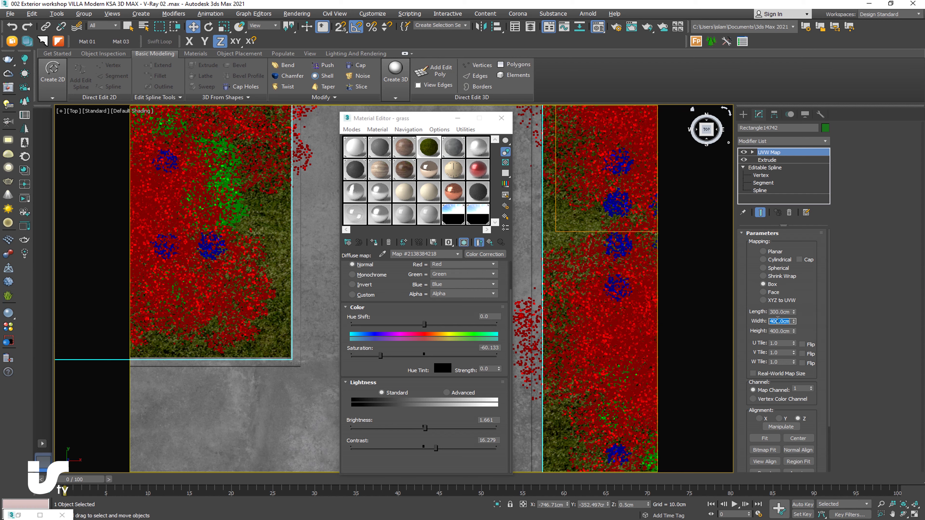
text(300)
key(Return)
double_click(783, 330)
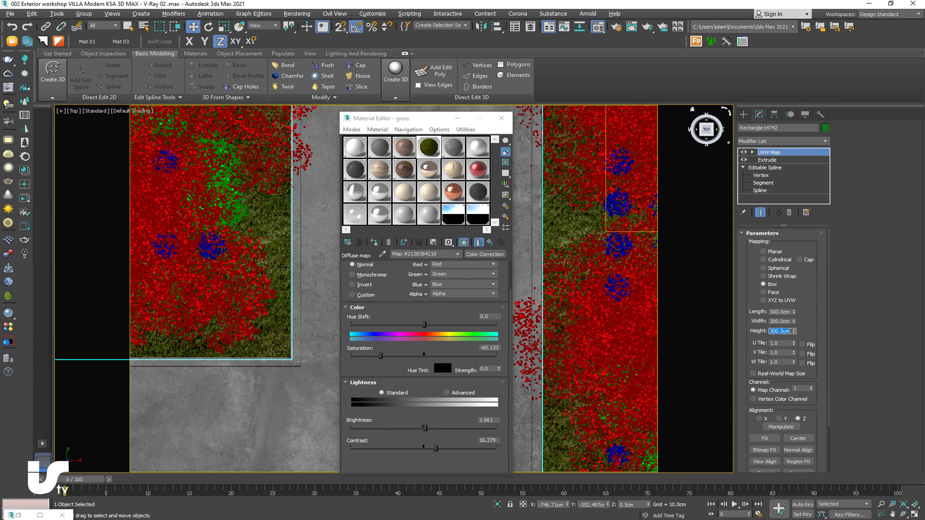
click(743, 114)
Switch the viewport to the VRayCam001 camera and start a render.
key(c)
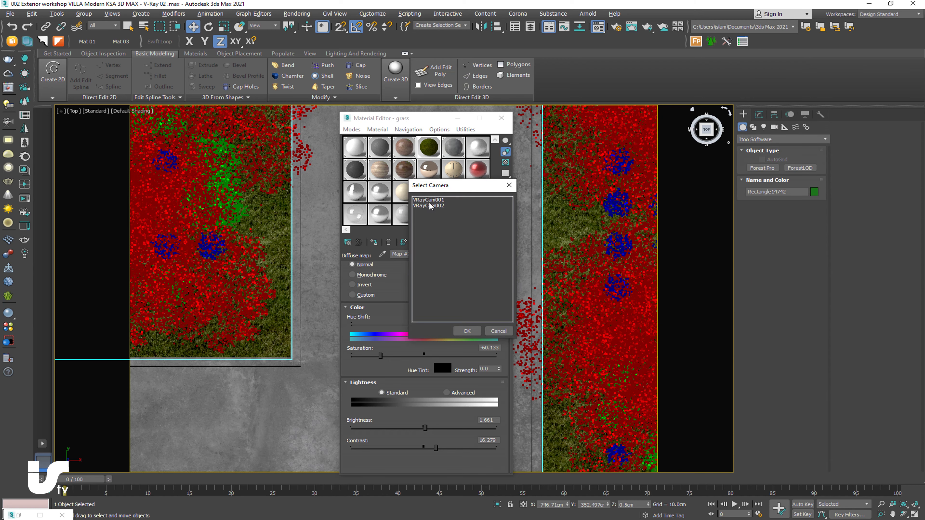
click(462, 331)
key(shift+q)
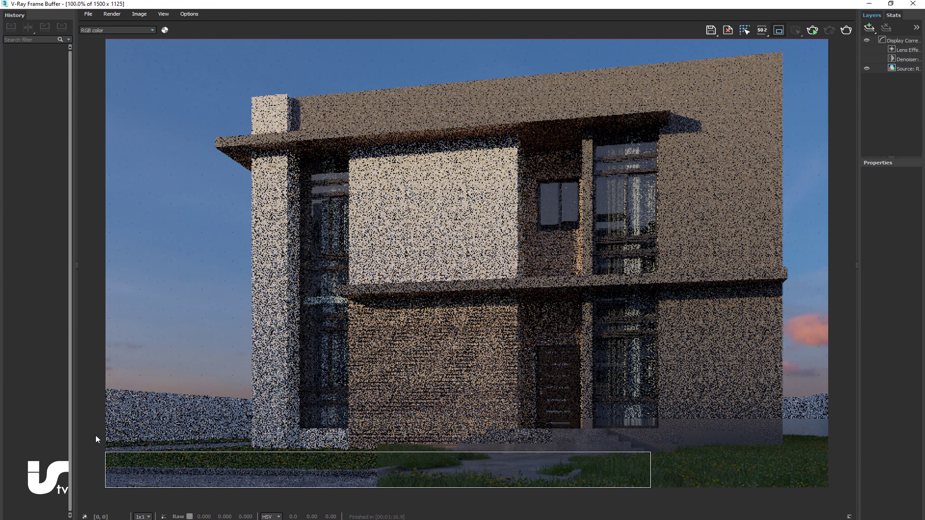
Draw a render region over the lawn strip and re-render only that area.
drag(95, 436, 831, 489)
click(846, 29)
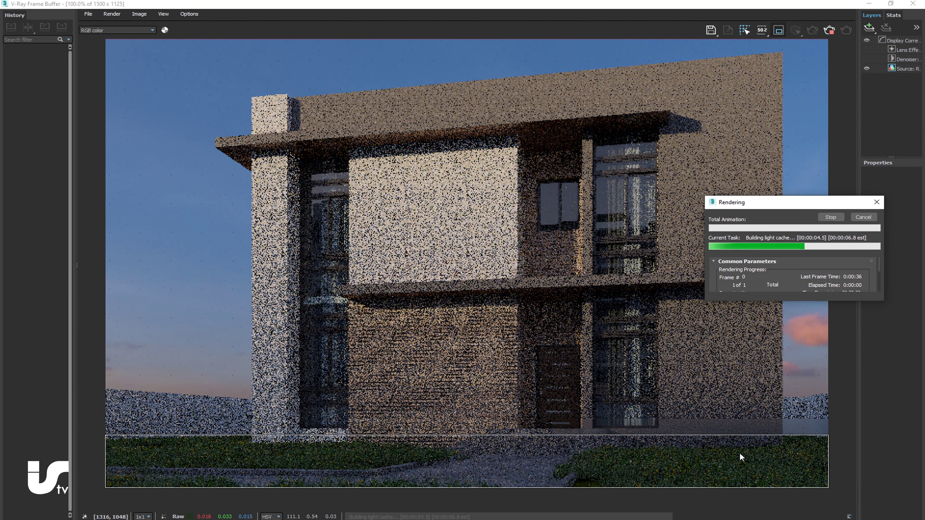
scroll(592, 457, up, 2)
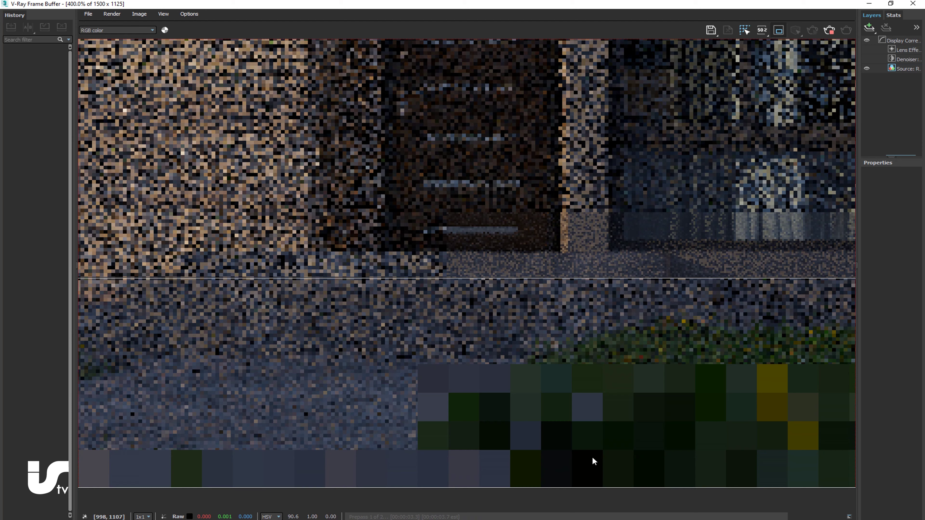
scroll(590, 455, down, 1)
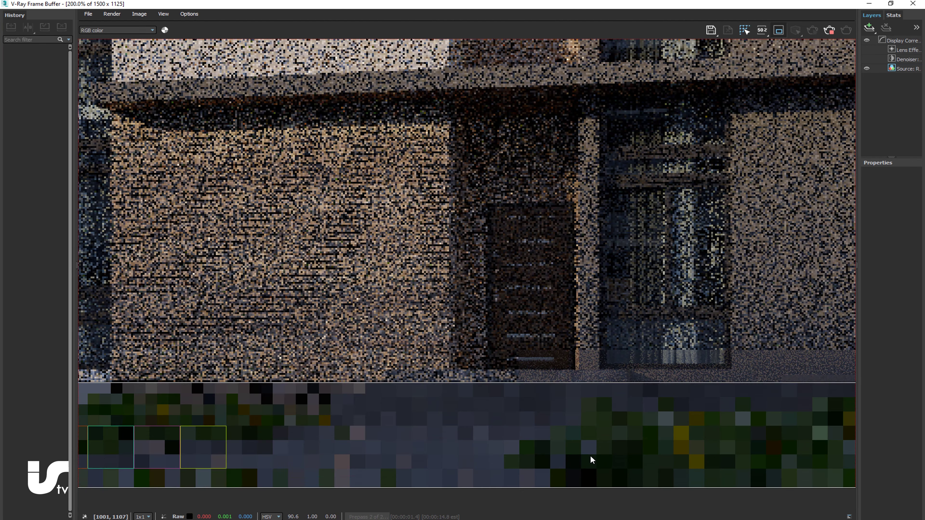
scroll(590, 456, down, 1)
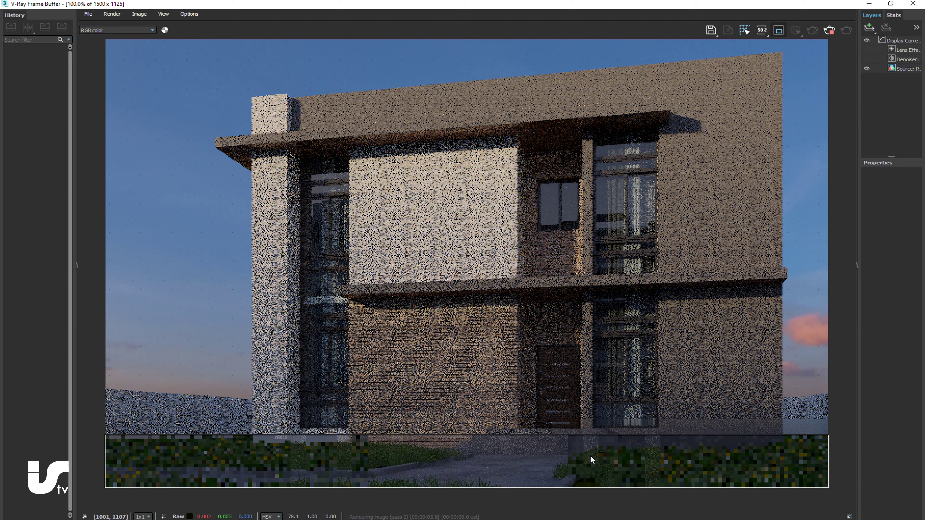
scroll(418, 443, up, 1)
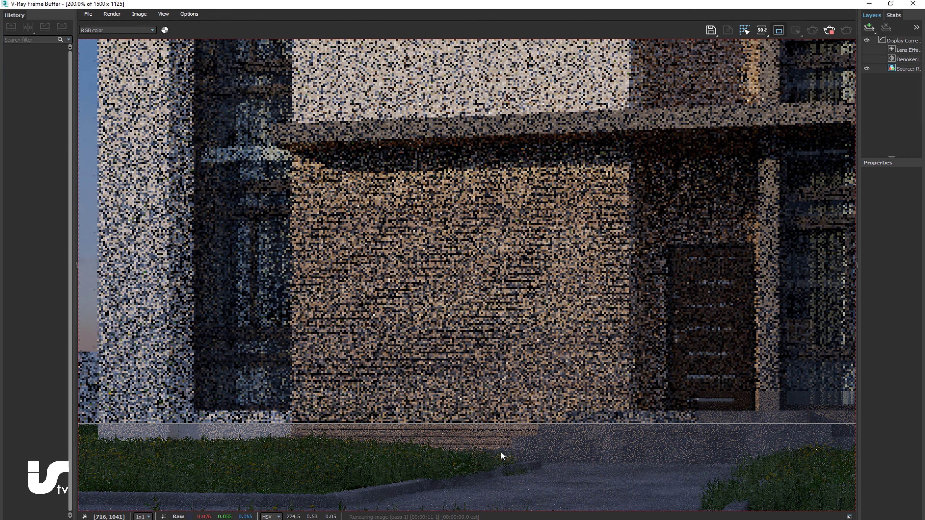
Pan around the magnified render to inspect the lawn and walkway.
middle_drag(423, 489, 525, 399)
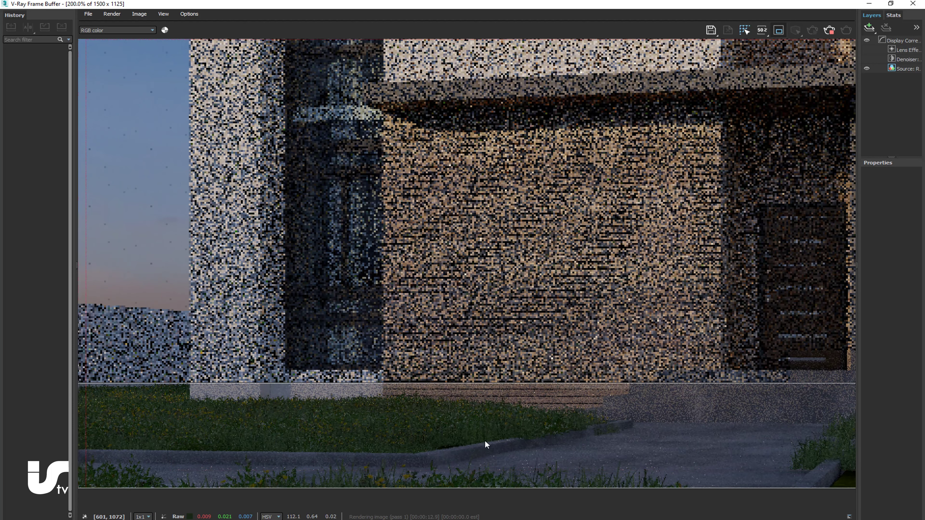
middle_drag(485, 440, 543, 434)
middle_drag(479, 450, 619, 447)
middle_drag(333, 470, 282, 475)
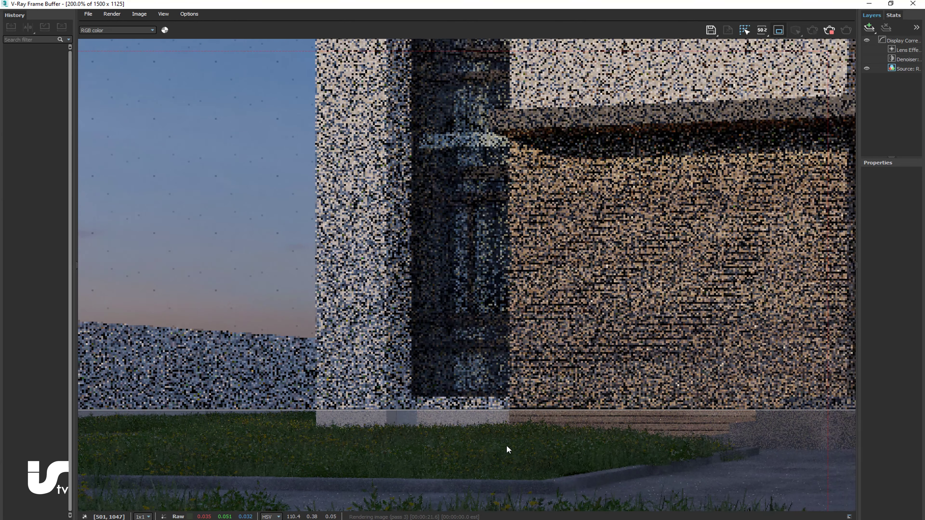
mouse_move(506, 445)
middle_down()
mouse_move(417, 458)
mouse_move(548, 444)
middle_up()
scroll(418, 457, down, 1)
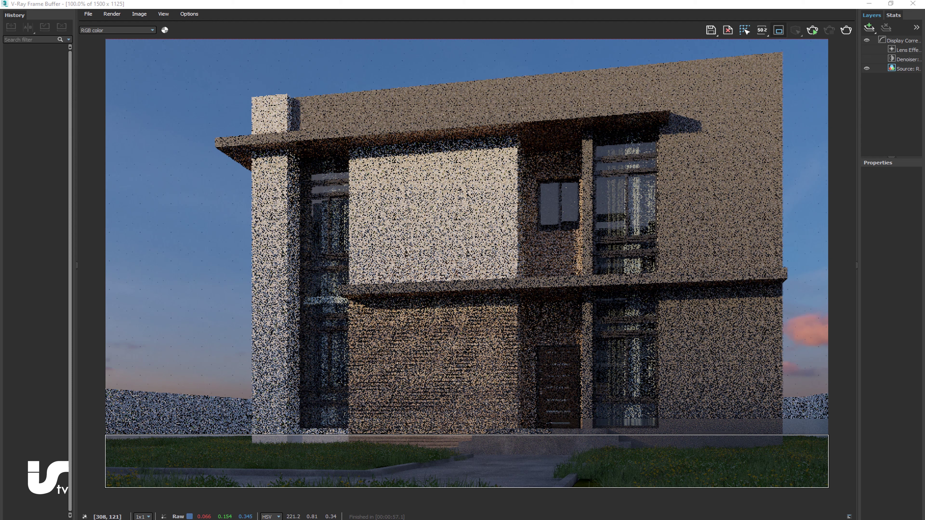
key(alt+Tab)
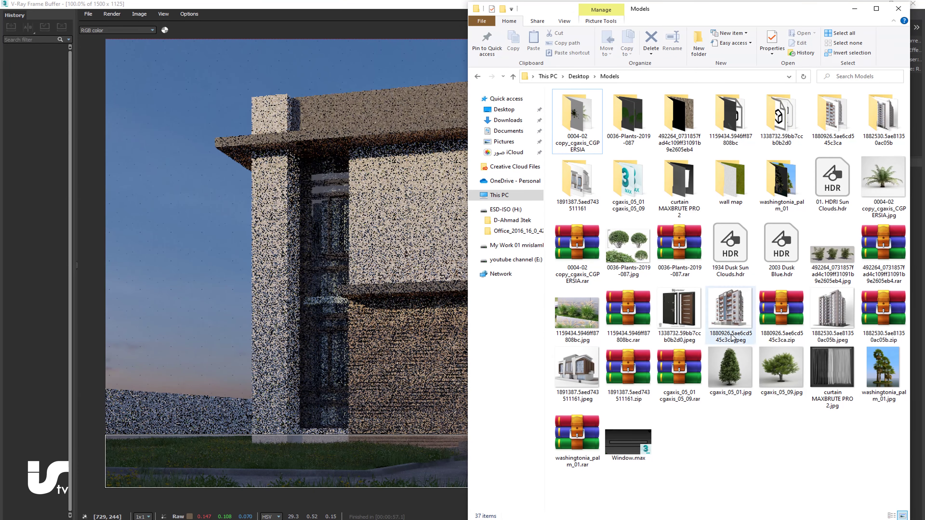
Preview the palm image in the Models folder, then close it.
double_click(884, 375)
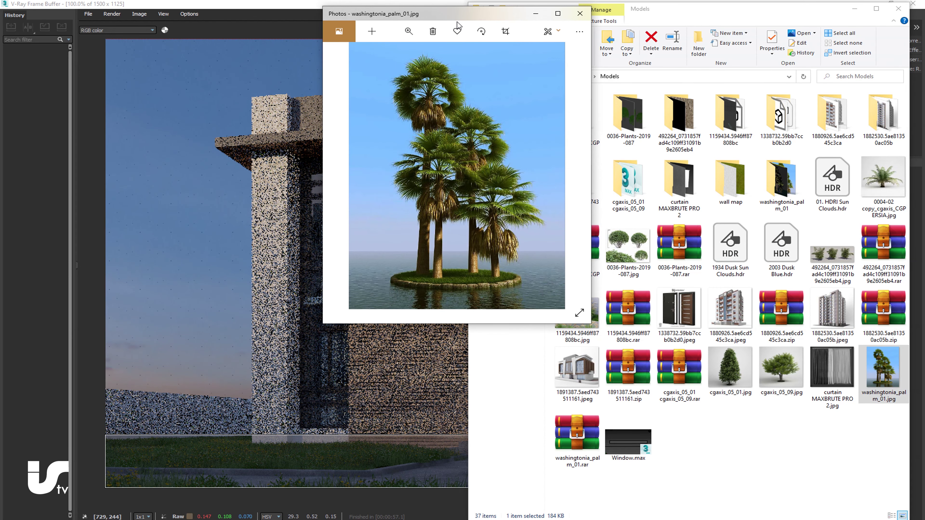
drag(457, 14, 656, 77)
click(779, 75)
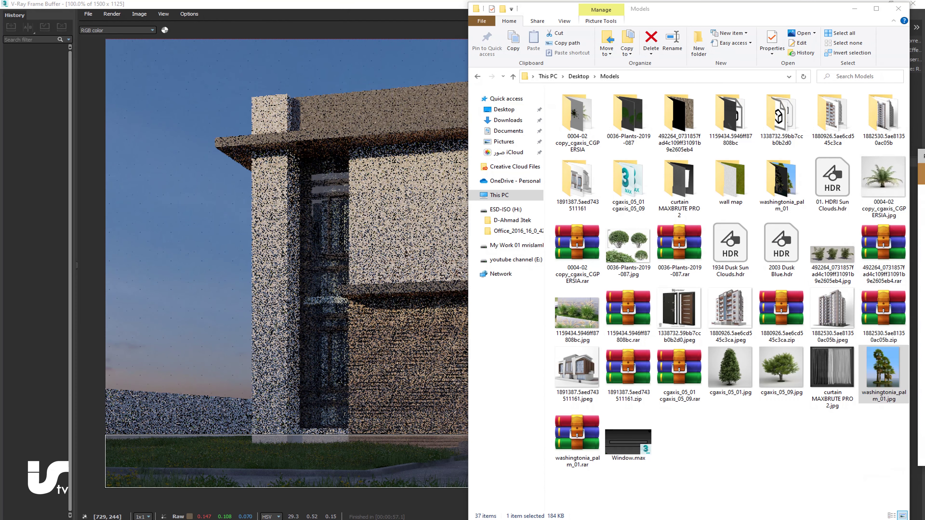
click(883, 372)
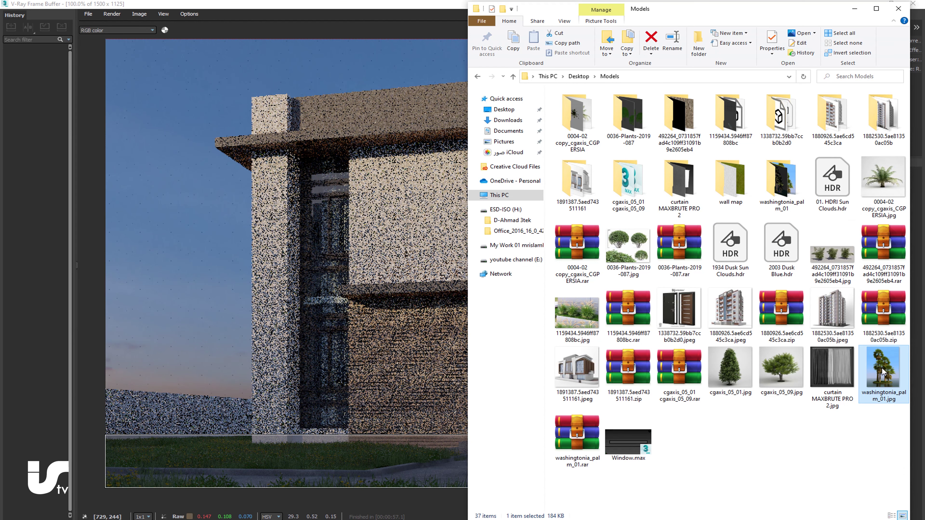
Copy all 132 textures from washingtonia_palm_01\maps into the project's map folder.
double_click(781, 182)
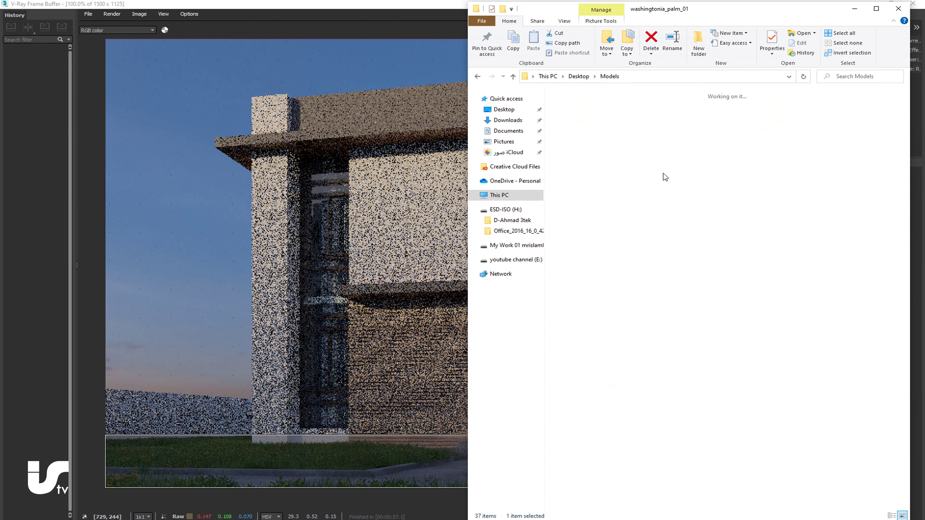
double_click(594, 130)
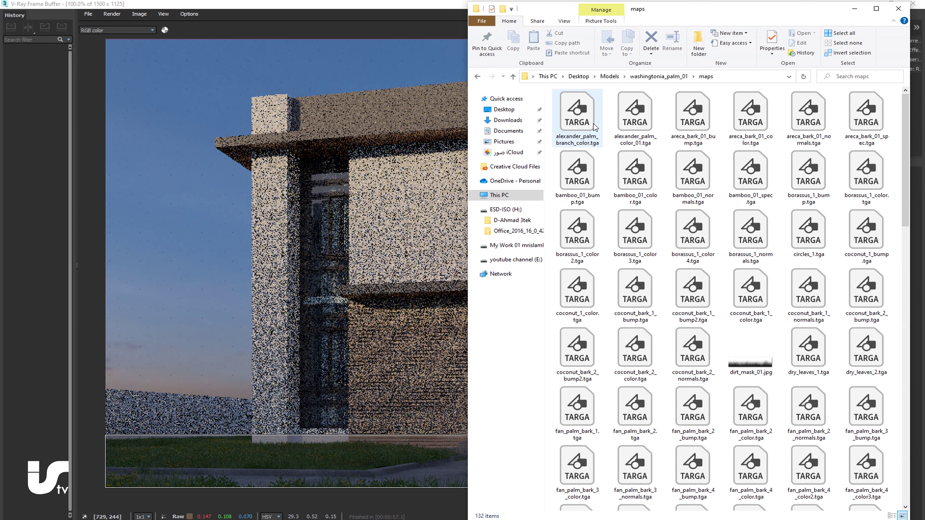
key(ctrl+a)
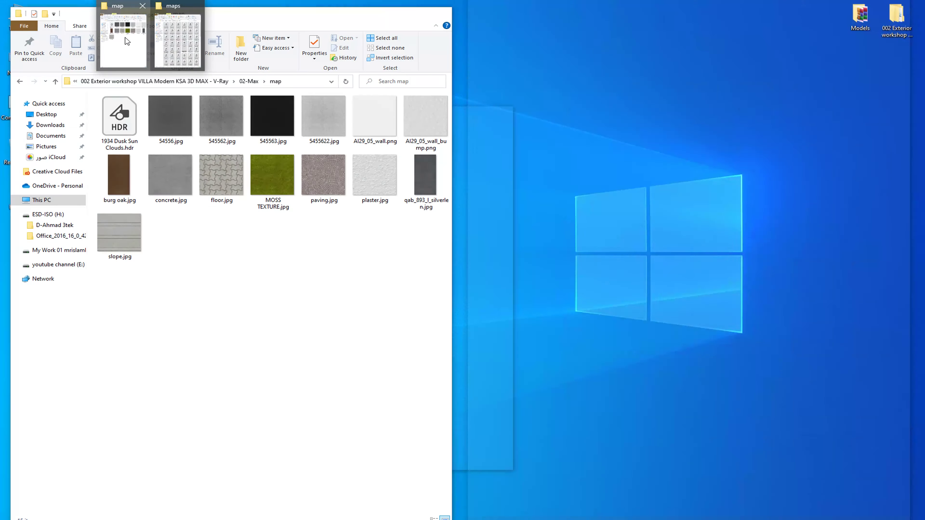
click(127, 41)
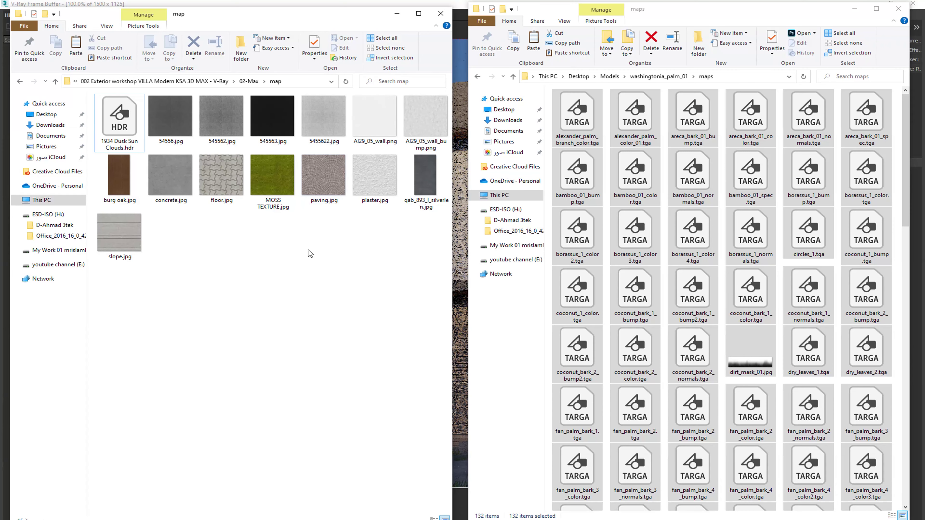
key(ctrl+v)
Copy the washingtonia_palm_01 folder path to the clipboard.
click(512, 76)
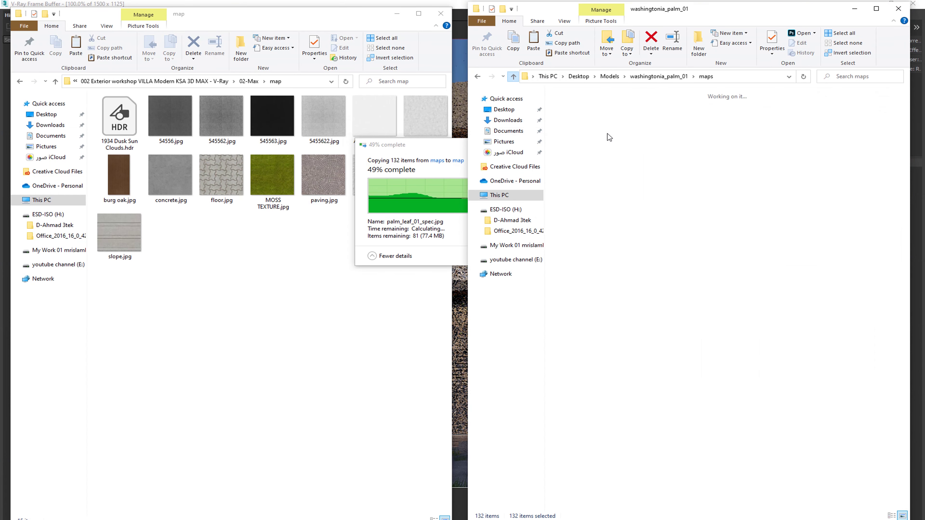
right_click(734, 76)
click(758, 106)
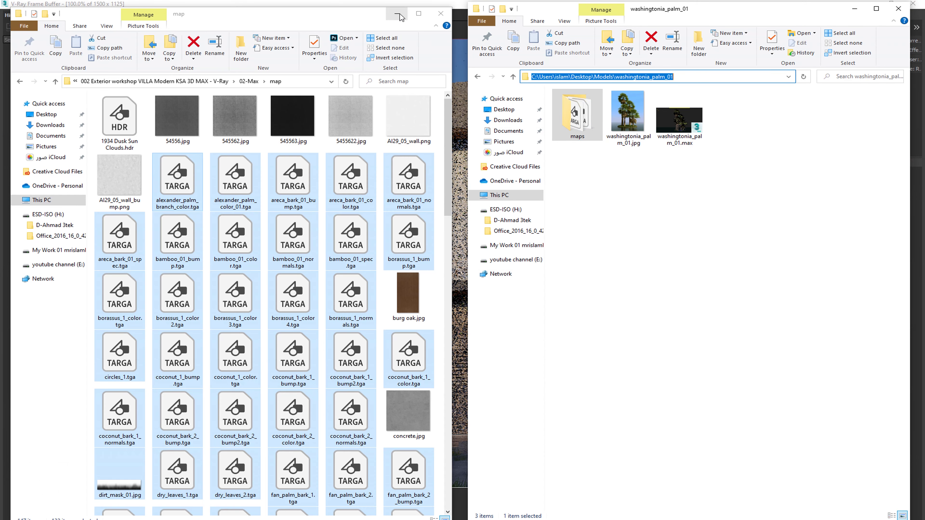
click(397, 14)
click(437, 16)
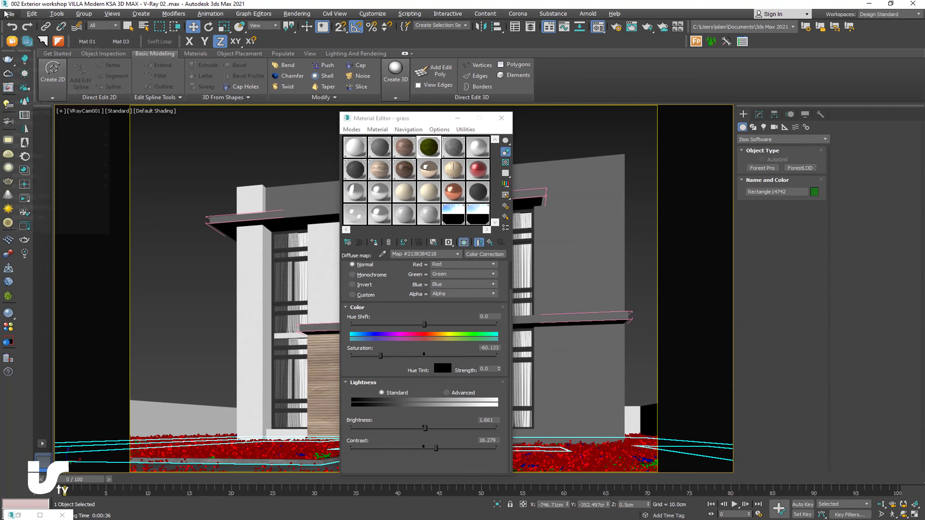
Merge all four palm objects from washingtonia_palm_01.max and save the scene.
click(10, 13)
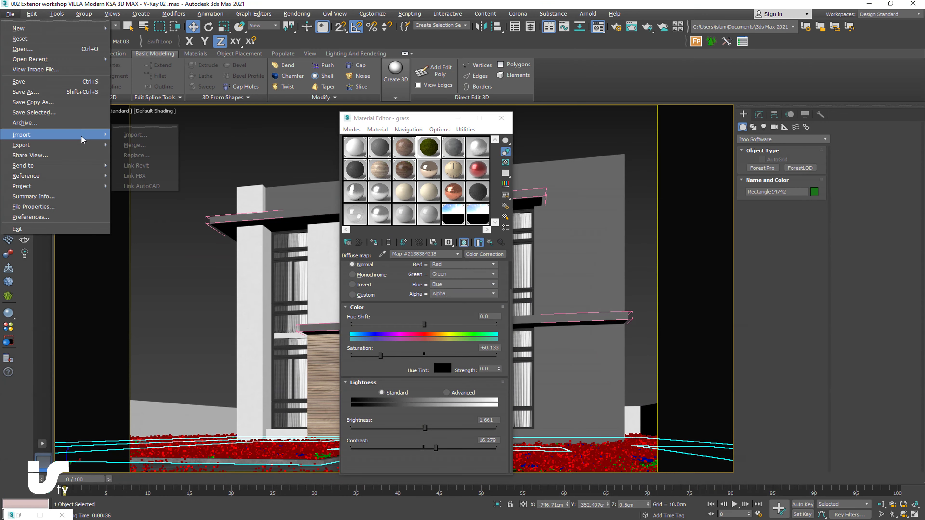
click(219, 144)
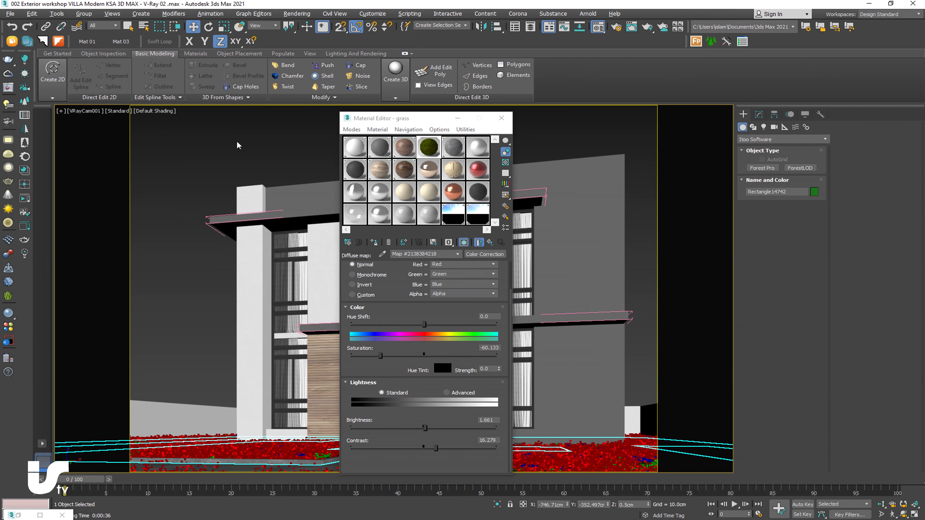
text(C:\Users\islam\Desktop\Models\washingtonia_palm_01)
key(Return)
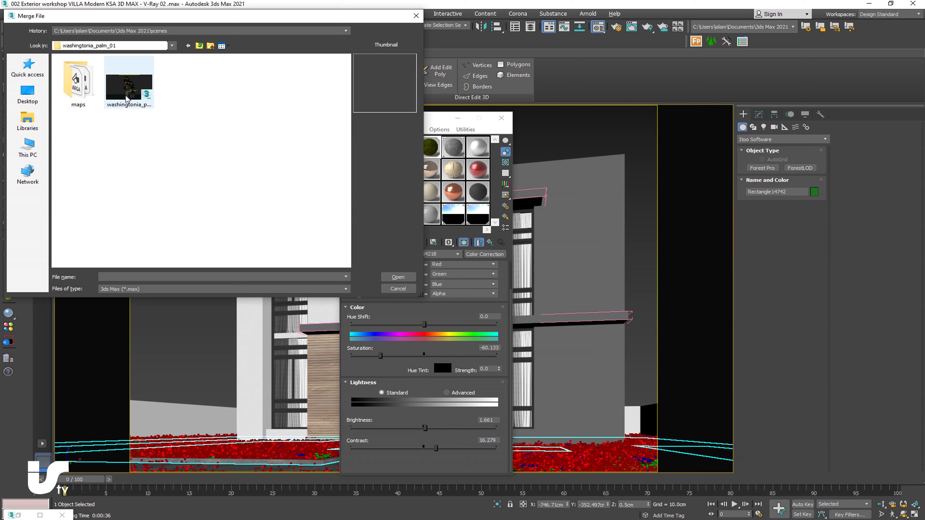
click(127, 98)
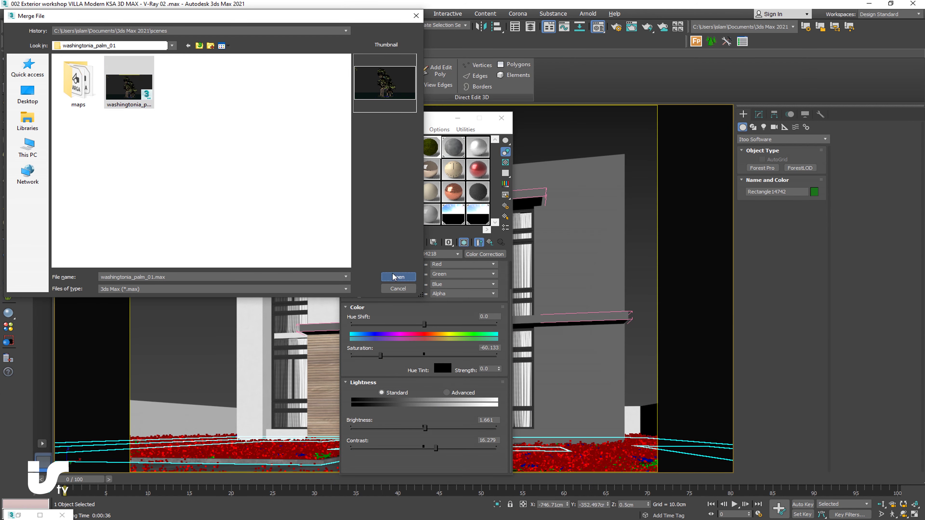
click(393, 277)
click(518, 336)
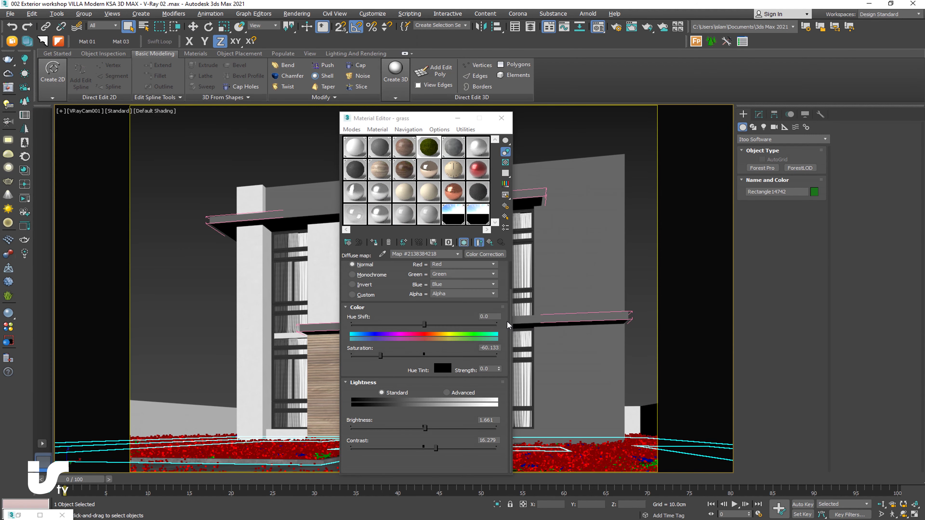
click(381, 320)
click(502, 361)
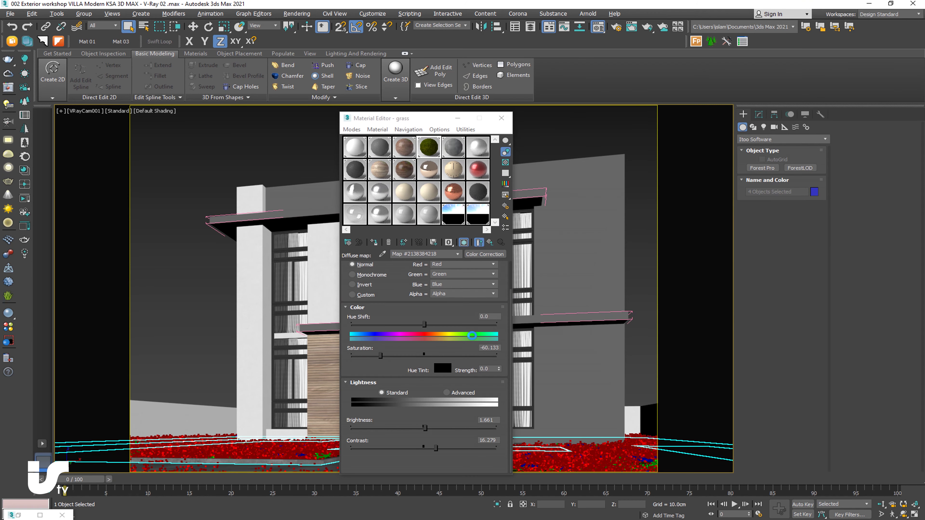
key(ctrl+s)
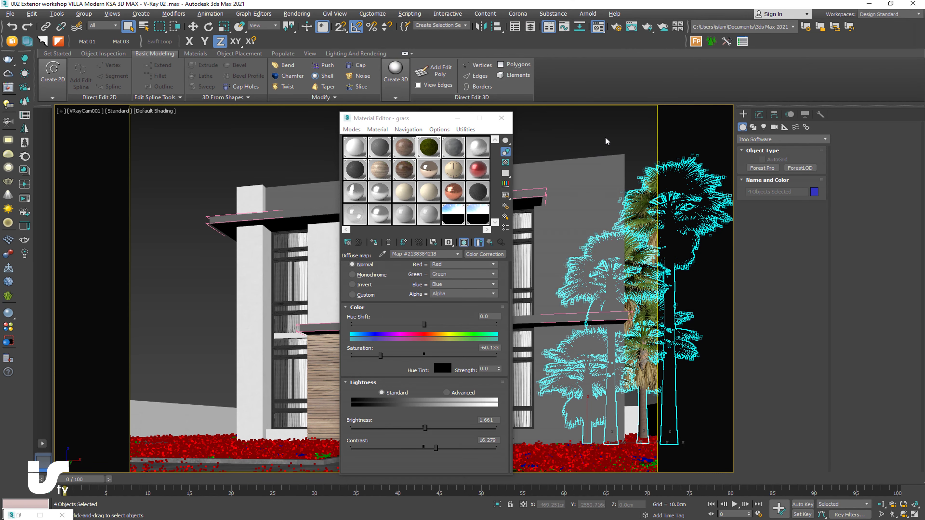
In the Top view, move the four palms above the house.
key(t)
click(458, 119)
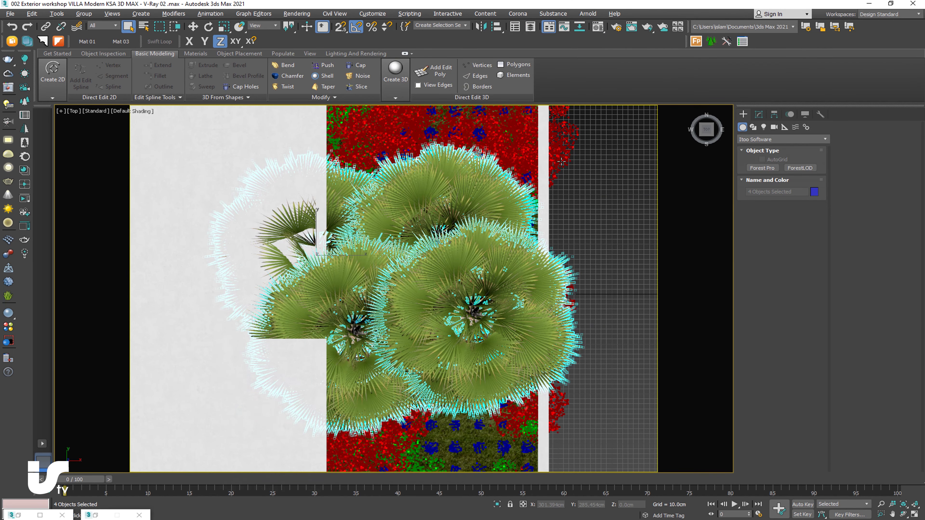
scroll(570, 185, down, 3)
scroll(554, 255, down, 3)
scroll(540, 311, down, 2)
scroll(540, 310, down, 2)
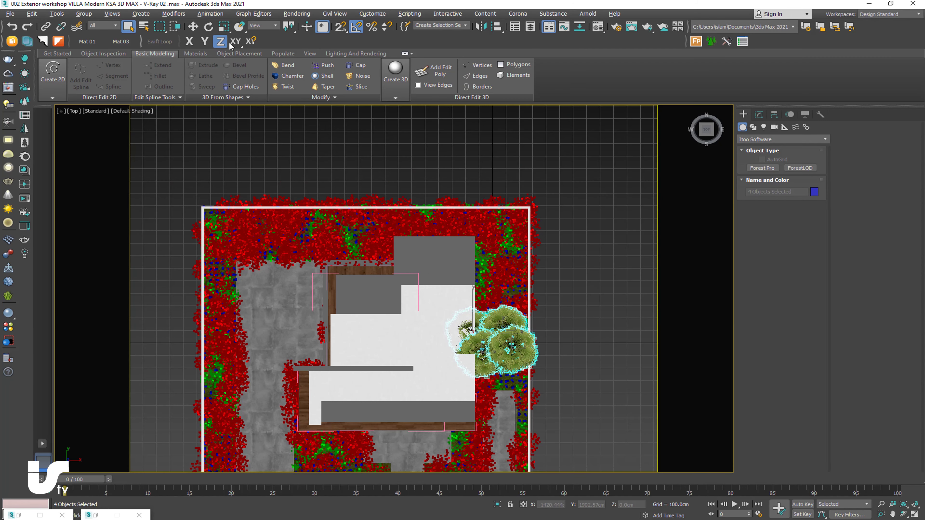
click(193, 26)
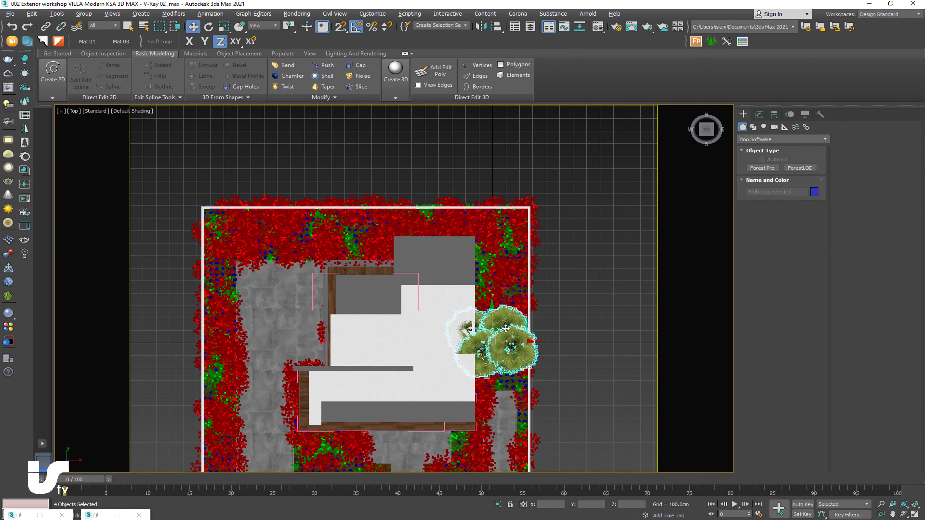
drag(492, 322, 506, 147)
Check the palms through VRayCam001 and shift the palm group right along X.
middle_drag(555, 153, 551, 211)
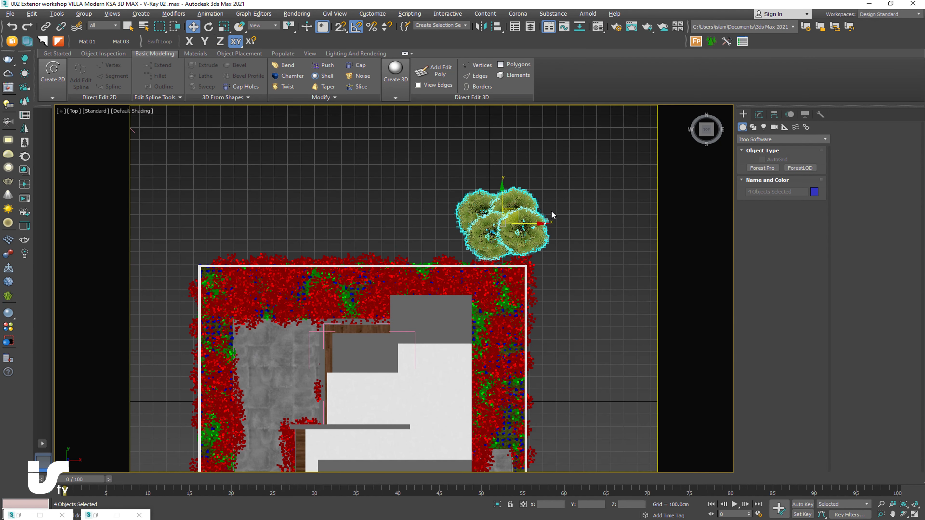
key(7)
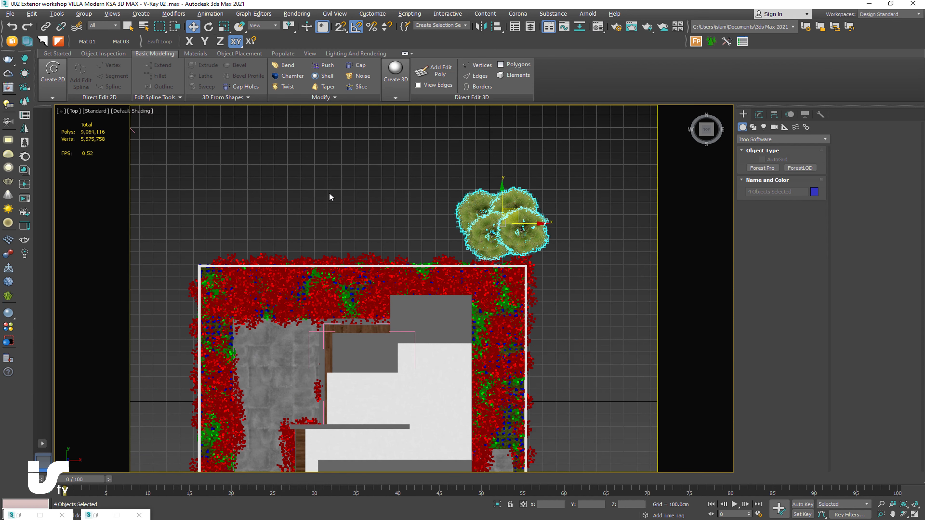
middle_drag(230, 170, 259, 172)
middle_drag(318, 188, 117, 170)
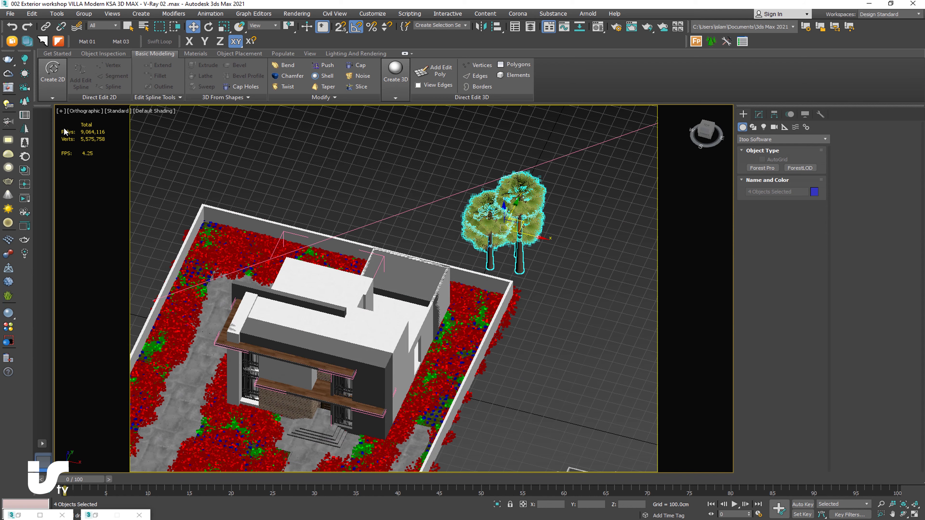
mouse_move(358, 216)
alt+middle_down()
mouse_move(326, 229)
mouse_move(226, 237)
alt+middle_up()
alt+middle_drag(434, 238, 450, 243)
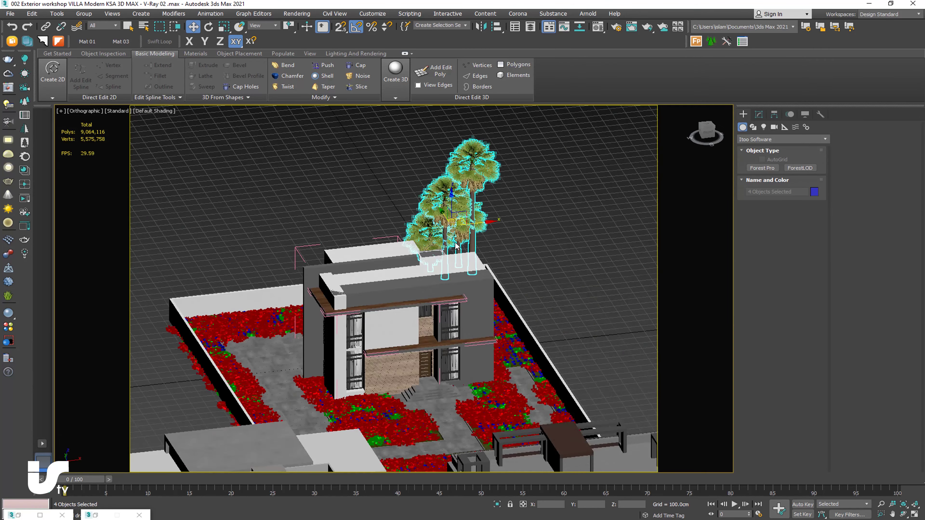
key(c)
click(439, 200)
click(466, 330)
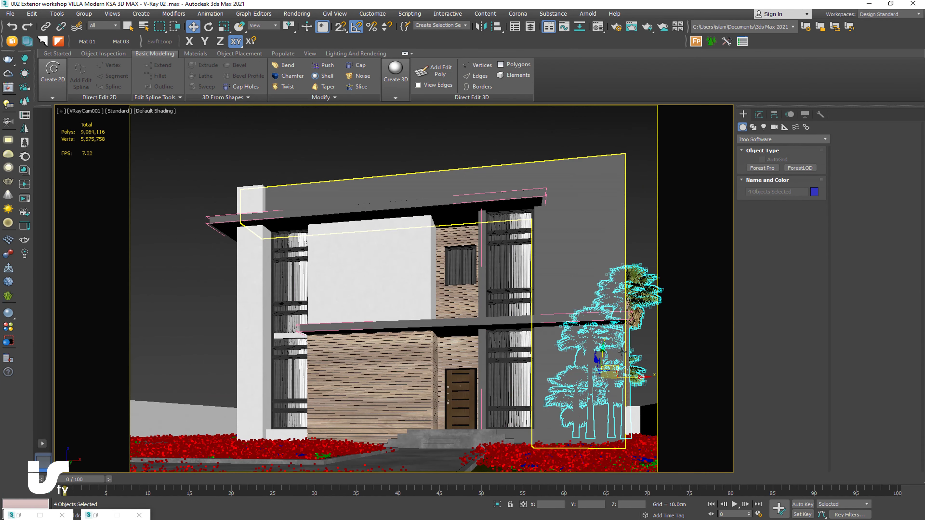
drag(641, 377, 663, 379)
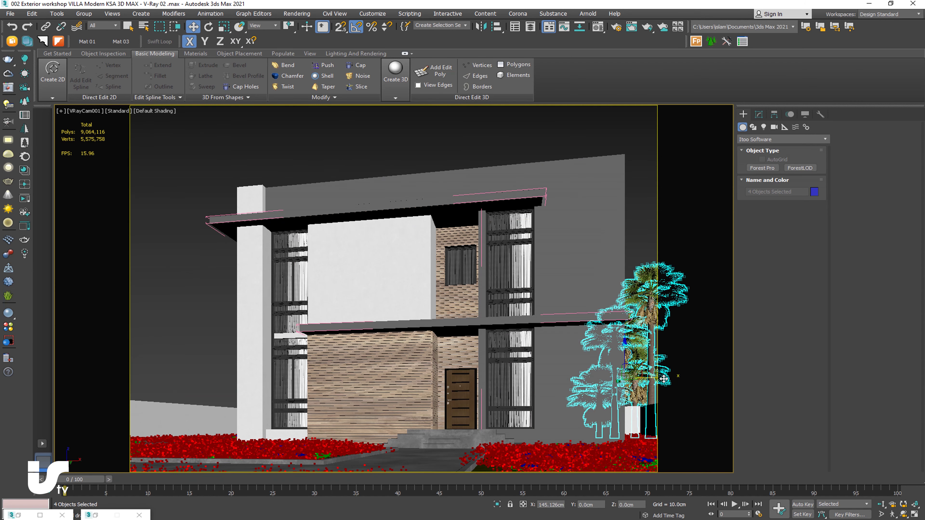
Move the Washingtonia 04 palm along Y to about 1301 cm.
key(ctrl+d)
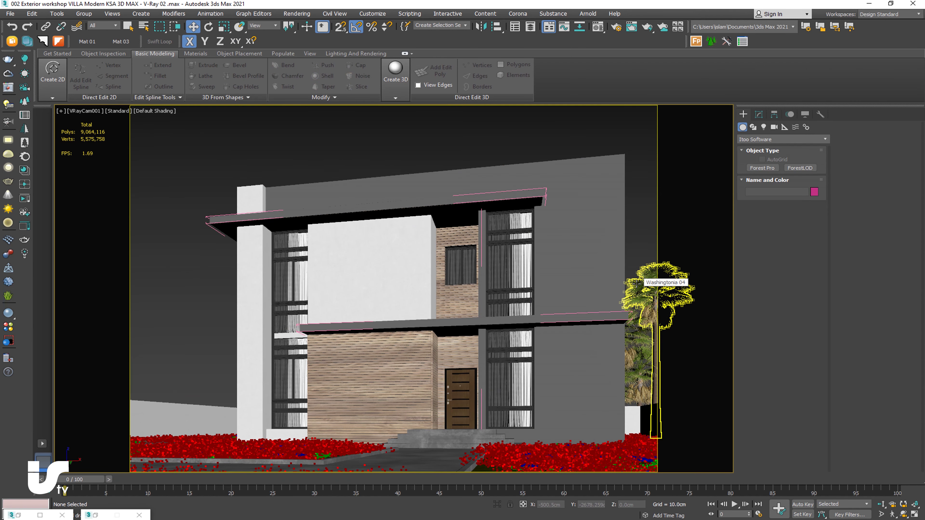
click(640, 279)
key(p)
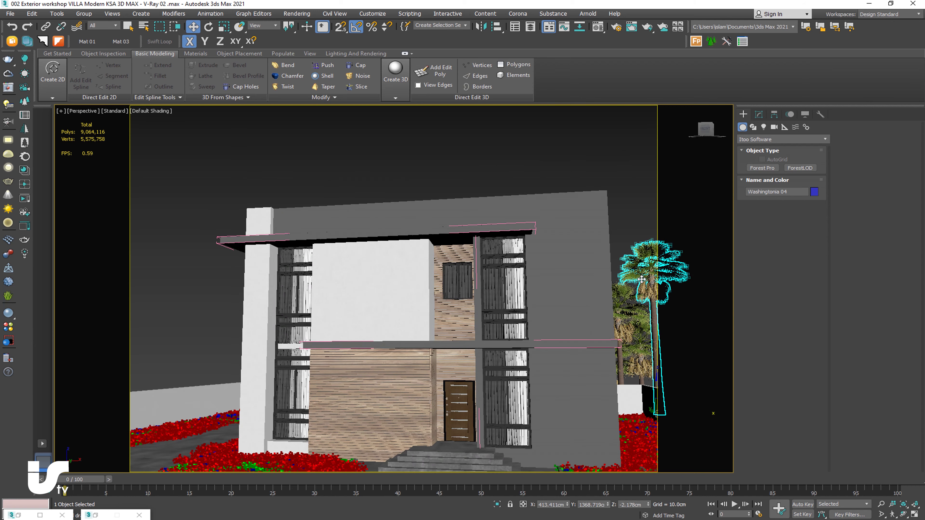
key(z)
alt+middle_drag(594, 283, 403, 327)
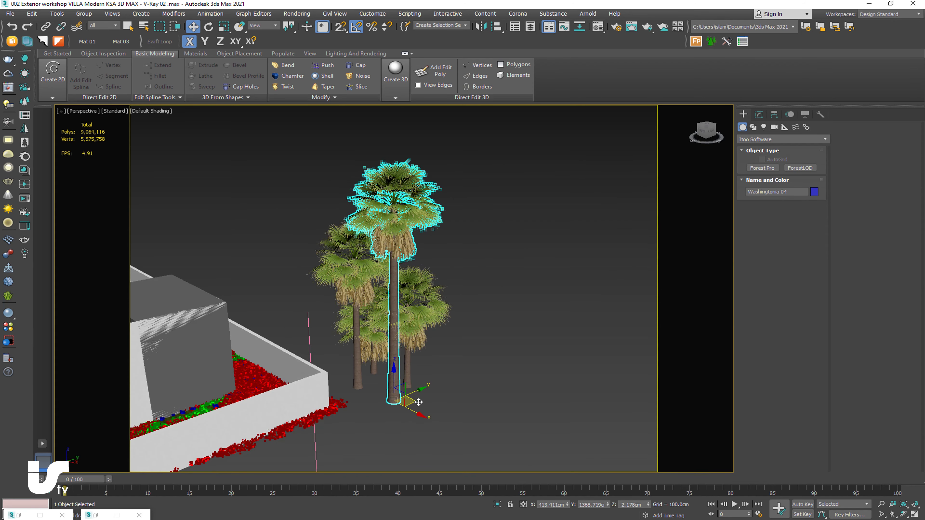
drag(418, 385, 407, 389)
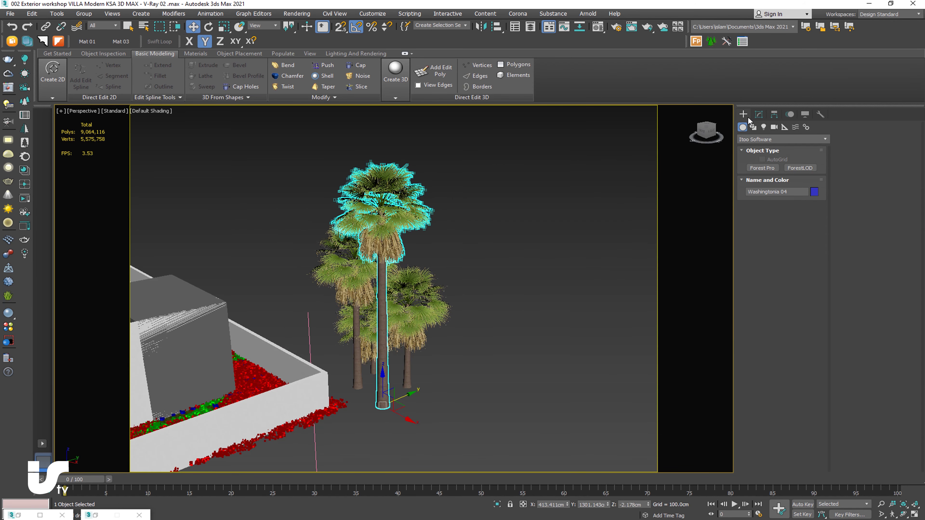
click(759, 114)
mouse_move(407, 393)
mouse_down()
mouse_move(420, 394)
mouse_move(409, 395)
mouse_up()
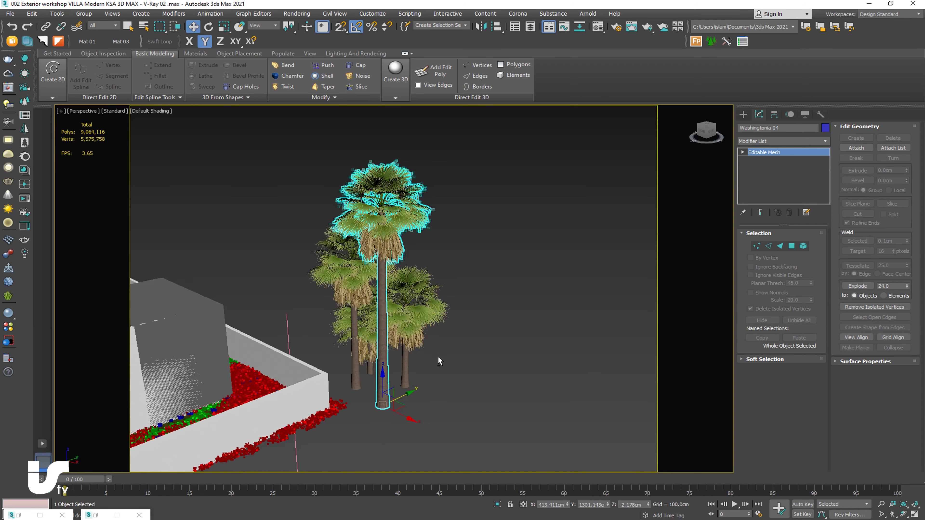
alt+middle_drag(409, 395, 375, 211)
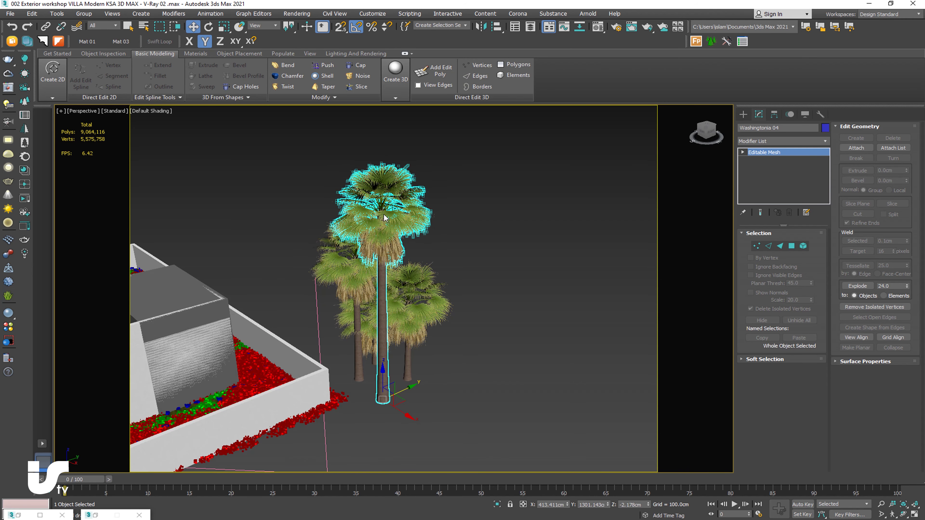
Start a V-Ray mesh export of Washingtonia 04 and browse to the project's 02-Max map folder.
right_click(375, 212)
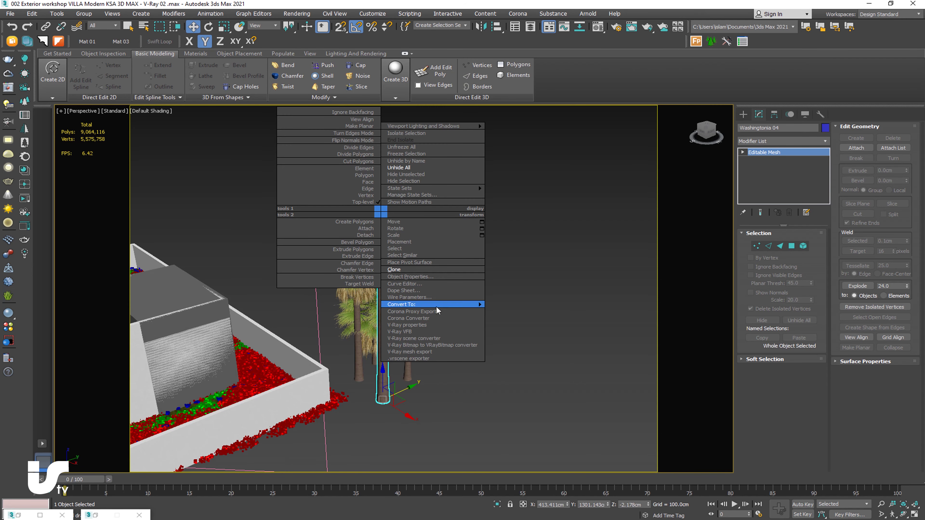
click(436, 356)
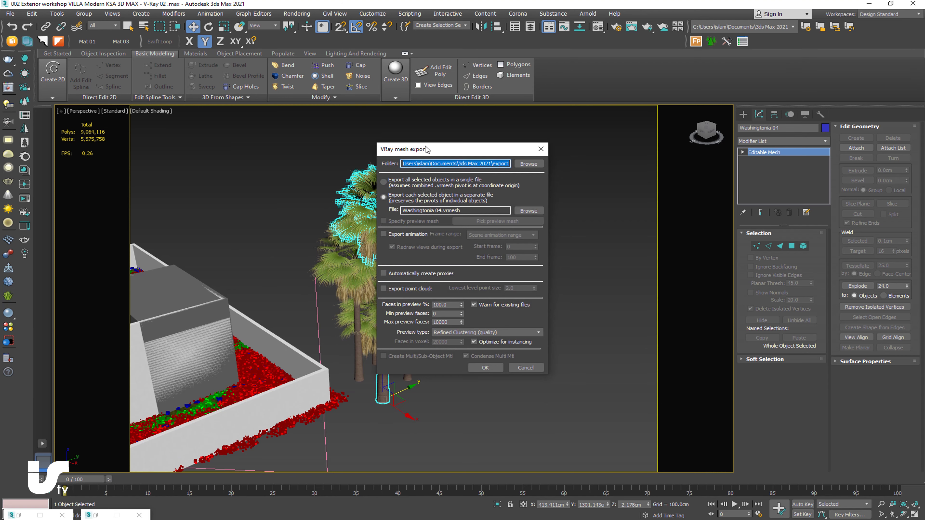
drag(428, 154, 484, 153)
click(584, 210)
drag(588, 164, 533, 174)
click(414, 230)
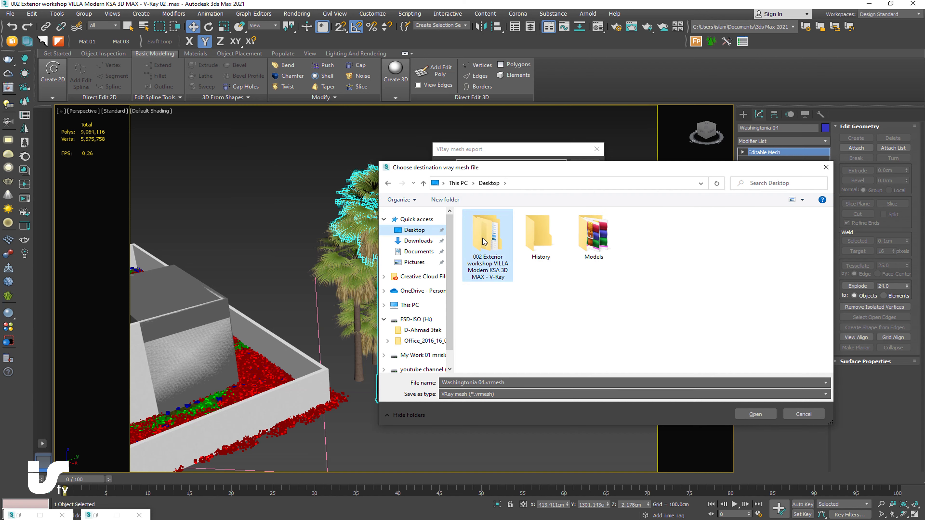
double_click(484, 242)
double_click(494, 235)
double_click(494, 230)
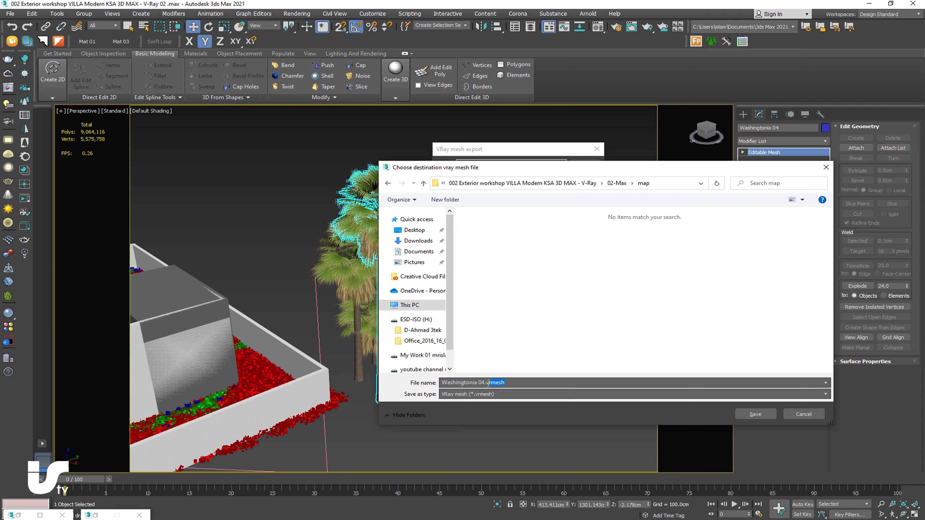
Create a vrmesh folder inside map and save the mesh file there.
right_click(496, 382)
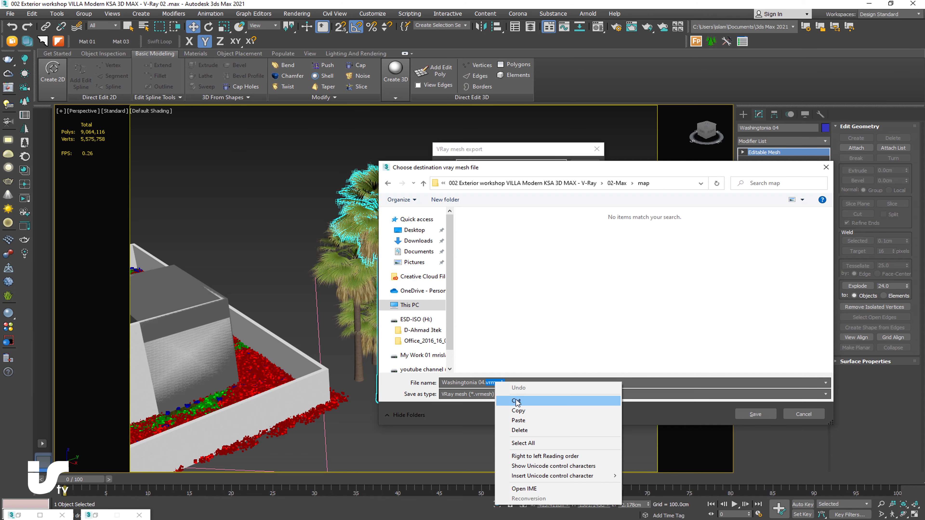
click(524, 411)
click(444, 198)
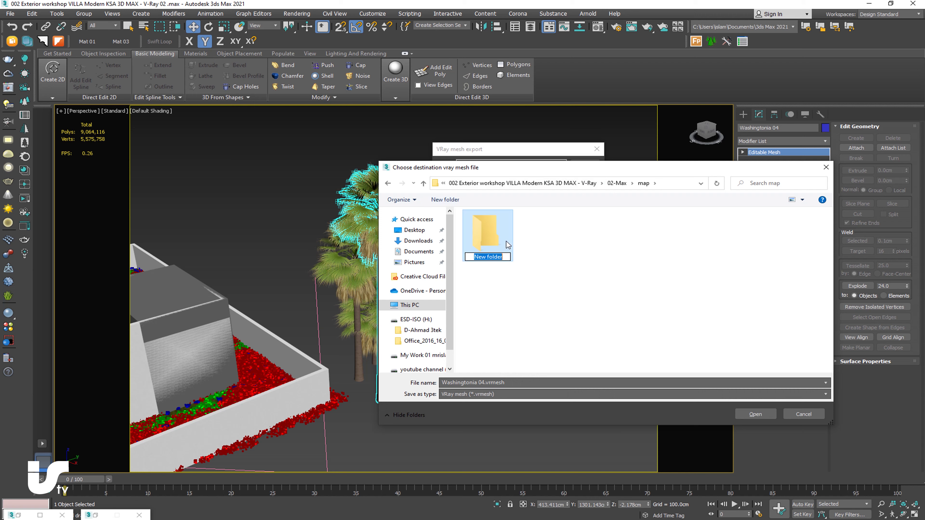
right_click(495, 257)
click(520, 295)
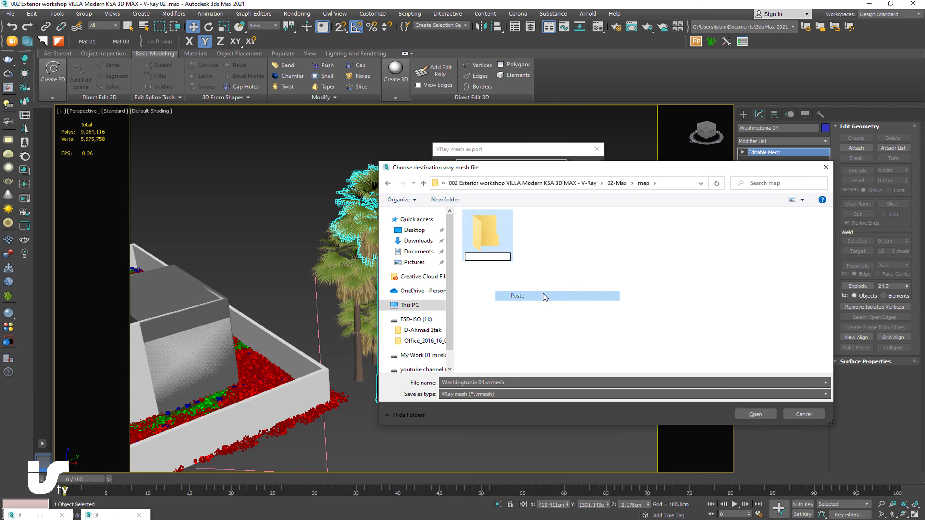
double_click(505, 246)
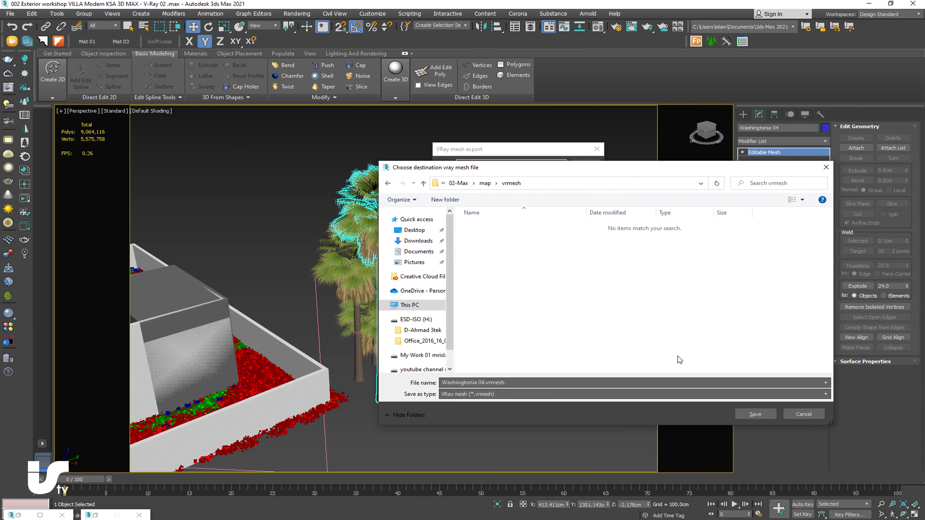
click(753, 413)
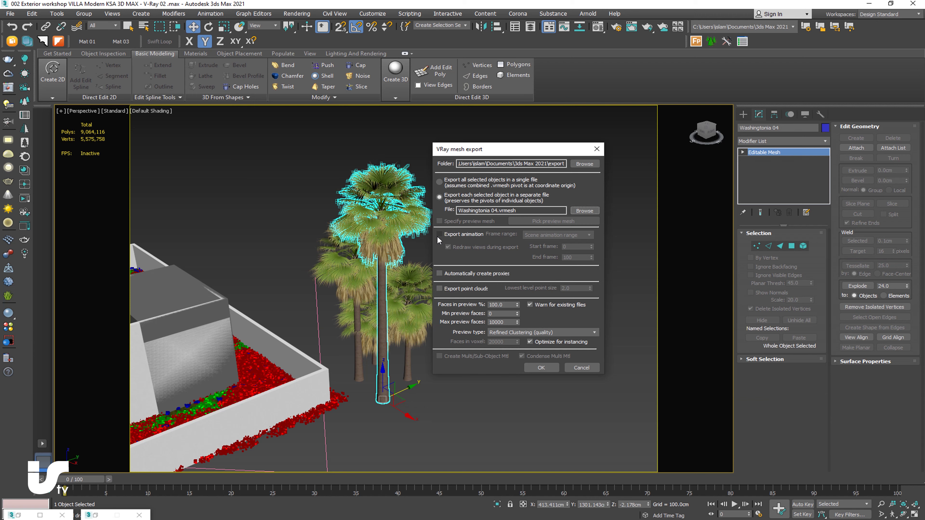
Enable Export point clouds and confirm the proxy export.
click(458, 289)
click(546, 369)
click(538, 368)
scroll(139, 189, up, 2)
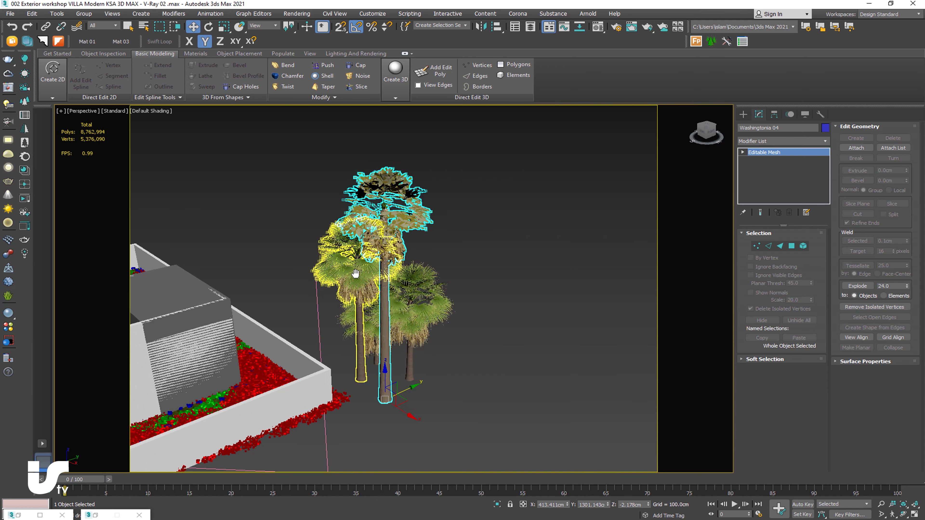
Export another palm as a V-Ray mesh proxy with the default settings.
scroll(138, 190, up, 2)
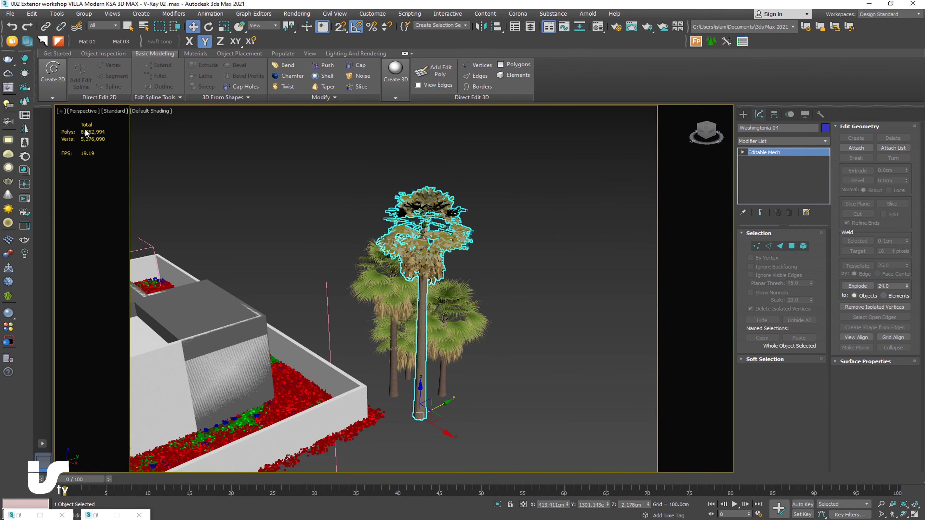
scroll(466, 330, down, 3)
alt+middle_drag(466, 330, 428, 337)
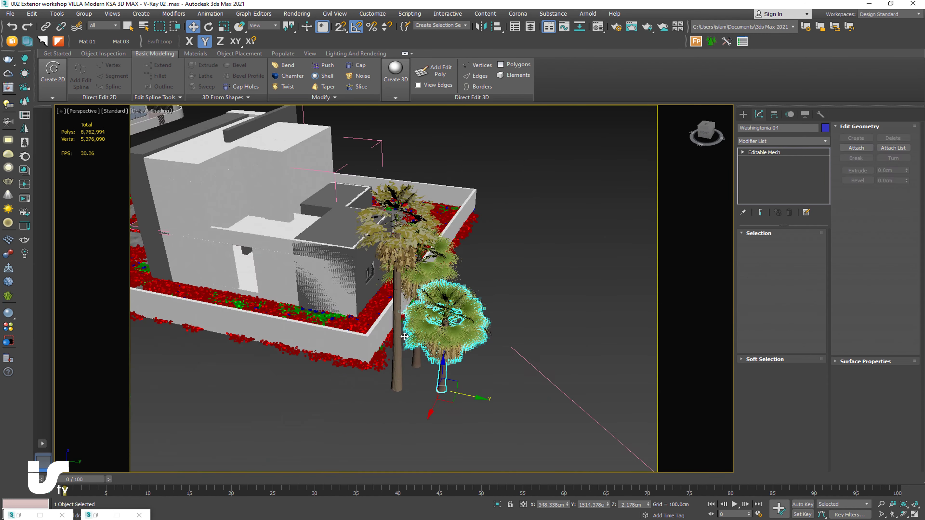
right_click(427, 337)
click(481, 478)
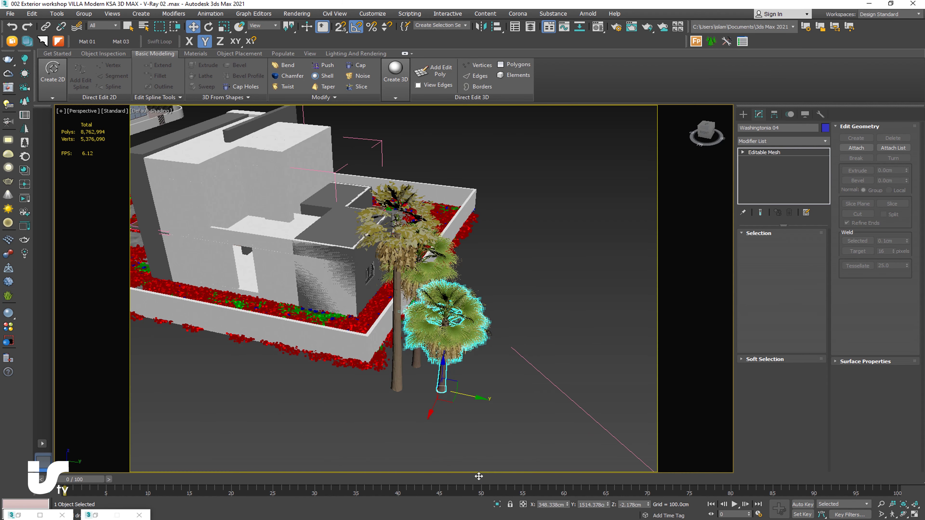
click(484, 368)
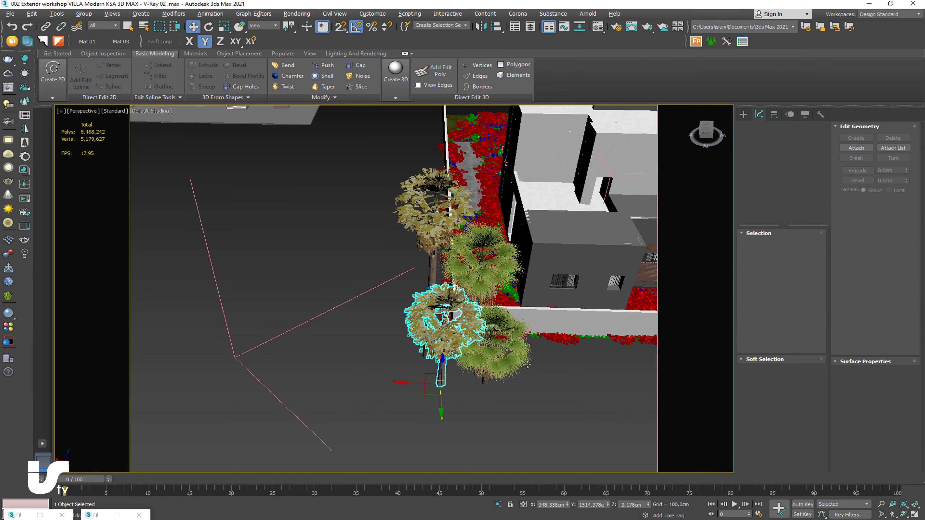
Export the Washingtonia 01 palm as a V-Ray mesh proxy.
click(465, 366)
alt+middle_drag(455, 364, 485, 363)
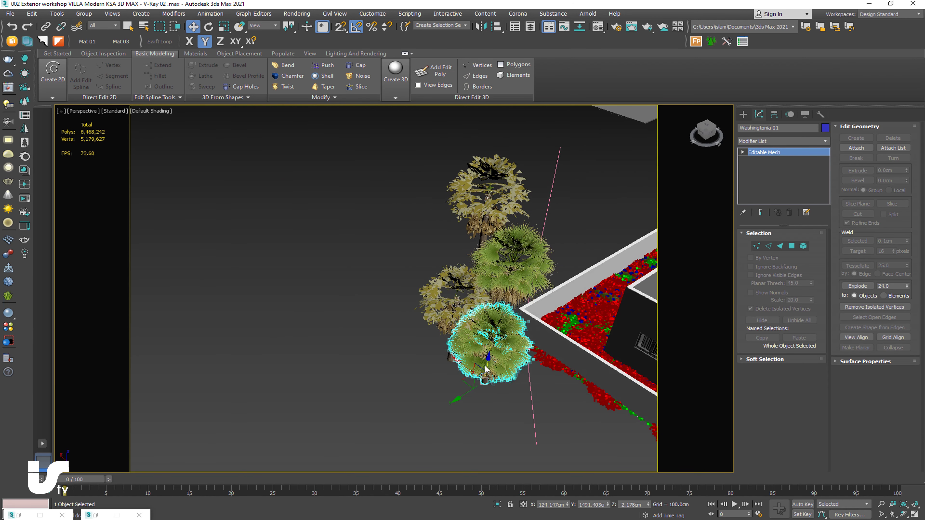
right_click(484, 363)
click(529, 504)
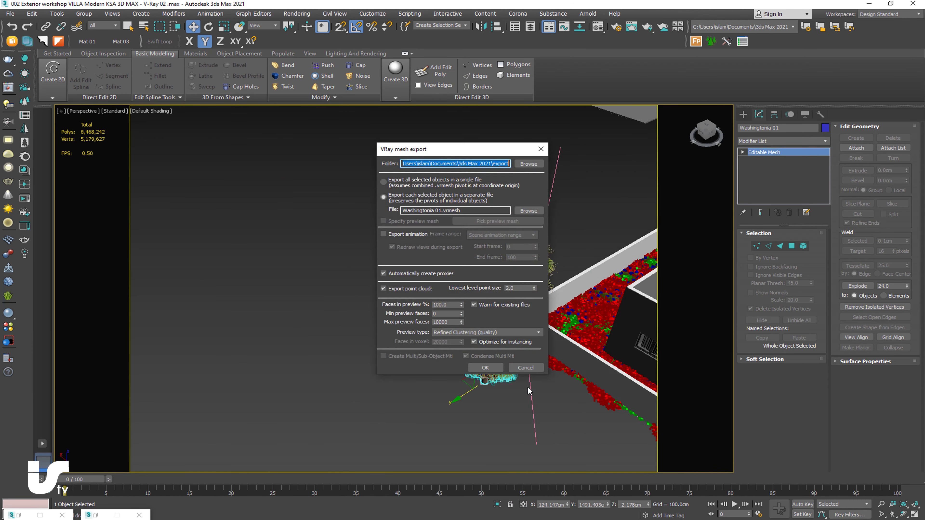
click(484, 369)
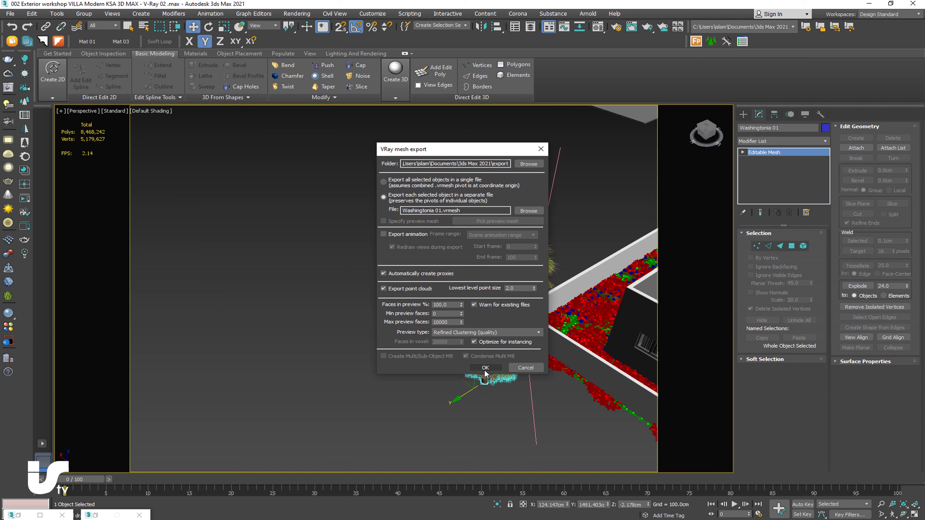
click(484, 368)
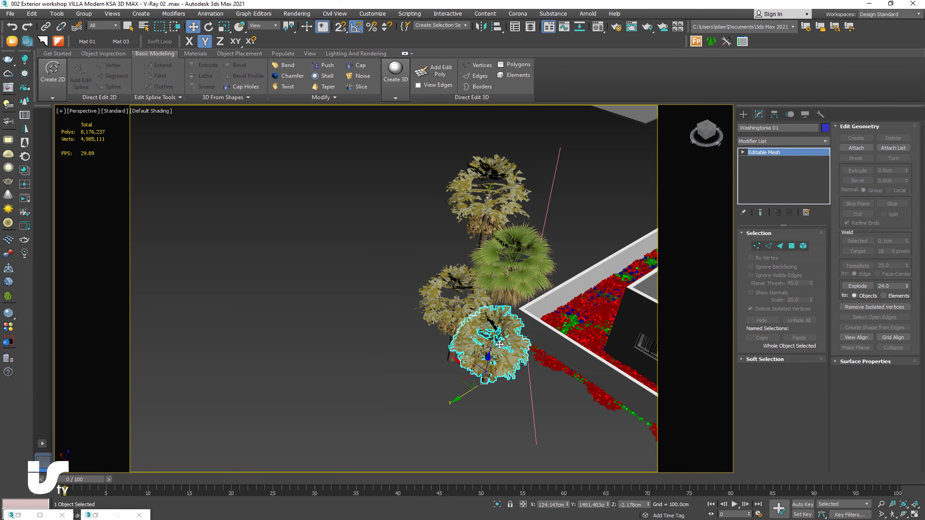
Export the Washingtonia 03 palm as a V-Ray mesh proxy.
click(517, 285)
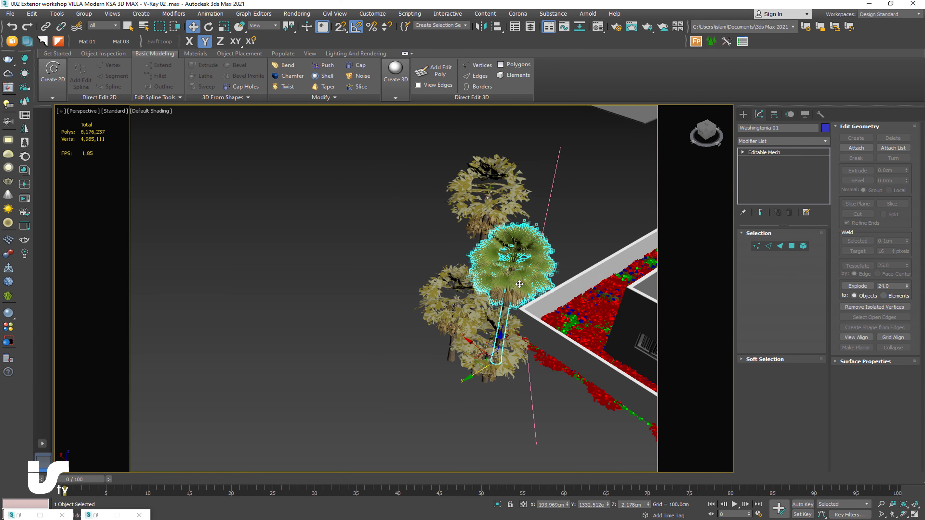
alt+middle_drag(518, 285, 519, 283)
right_click(518, 283)
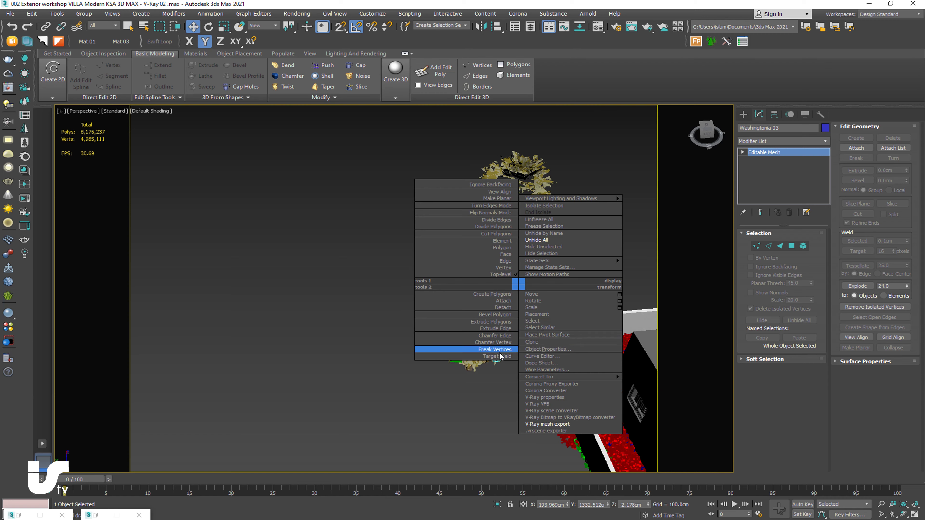
click(549, 424)
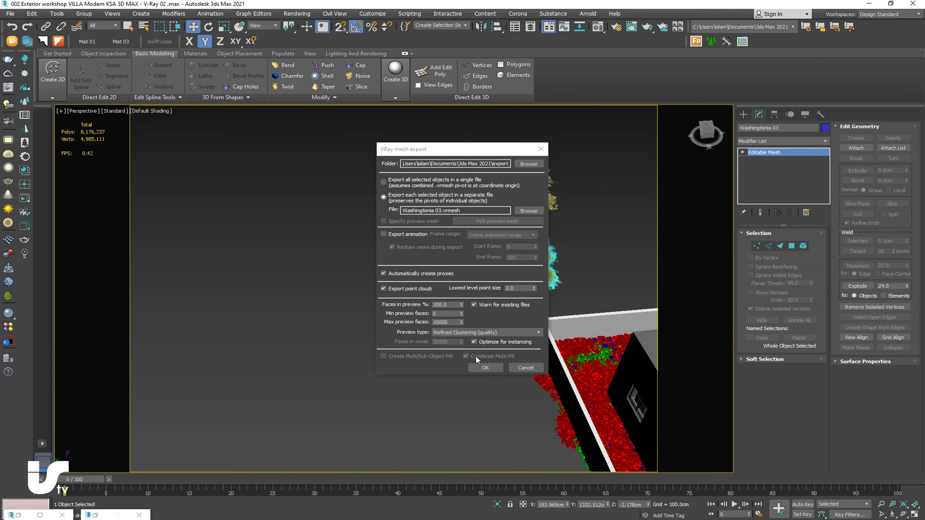
click(485, 368)
mouse_move(481, 368)
alt+middle_down()
mouse_move(367, 347)
mouse_move(463, 408)
alt+middle_up()
scroll(463, 408, up, 4)
scroll(463, 408, up, 3)
scroll(439, 401, down, 5)
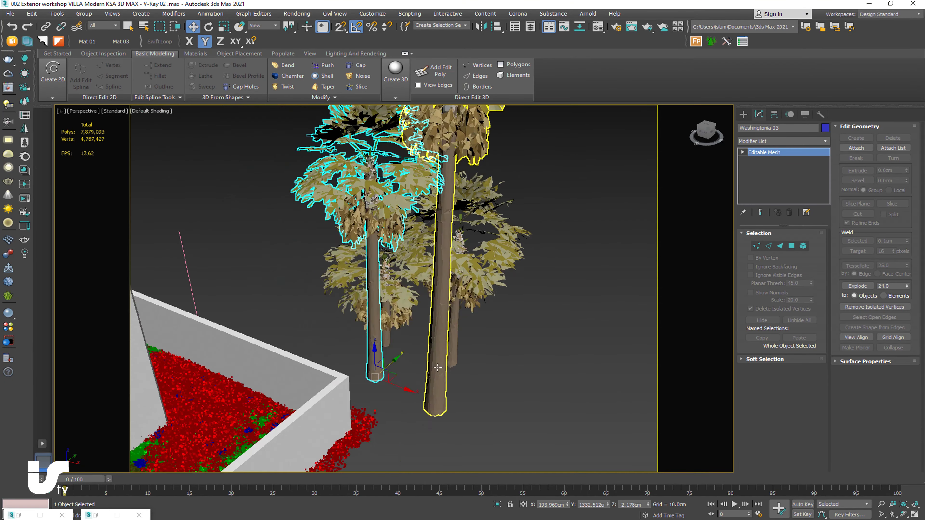
alt+middle_drag(440, 401, 420, 378)
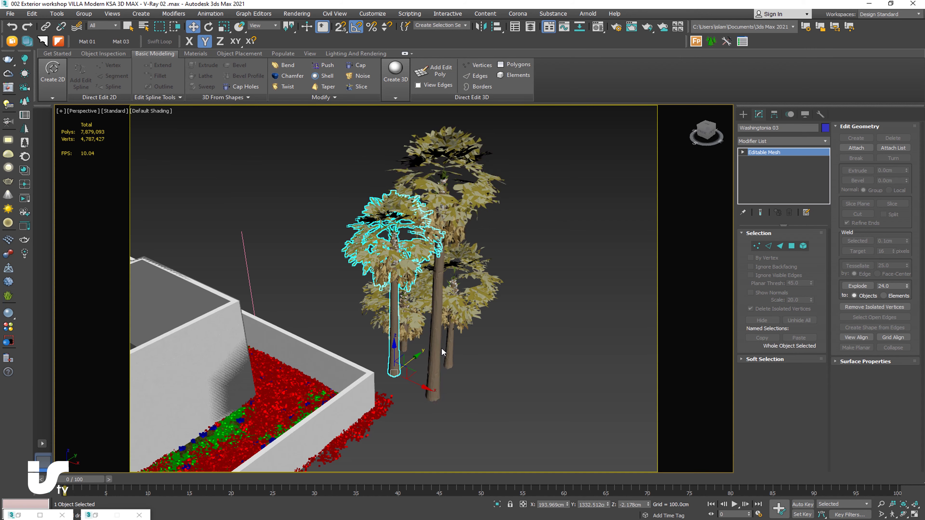
alt+middle_drag(443, 348, 450, 355)
key(t)
scroll(404, 242, down, 3)
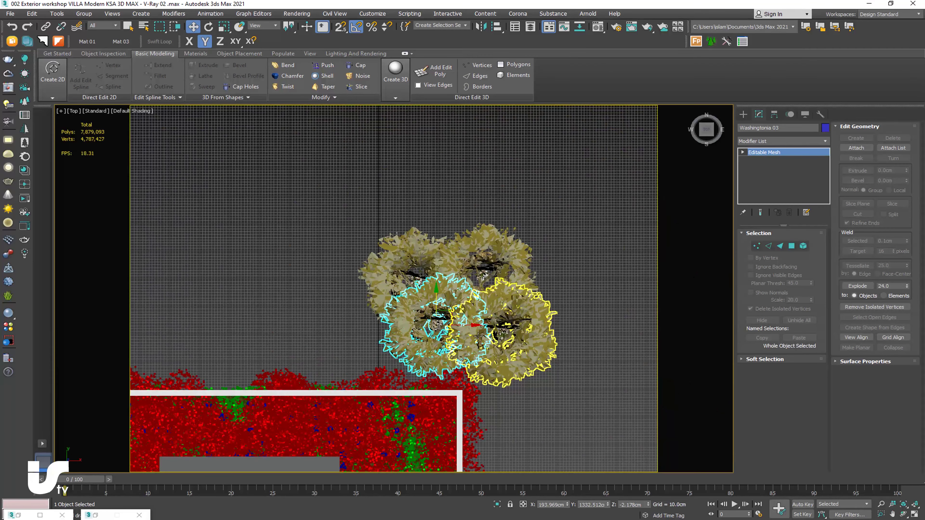
middle_drag(529, 278, 525, 265)
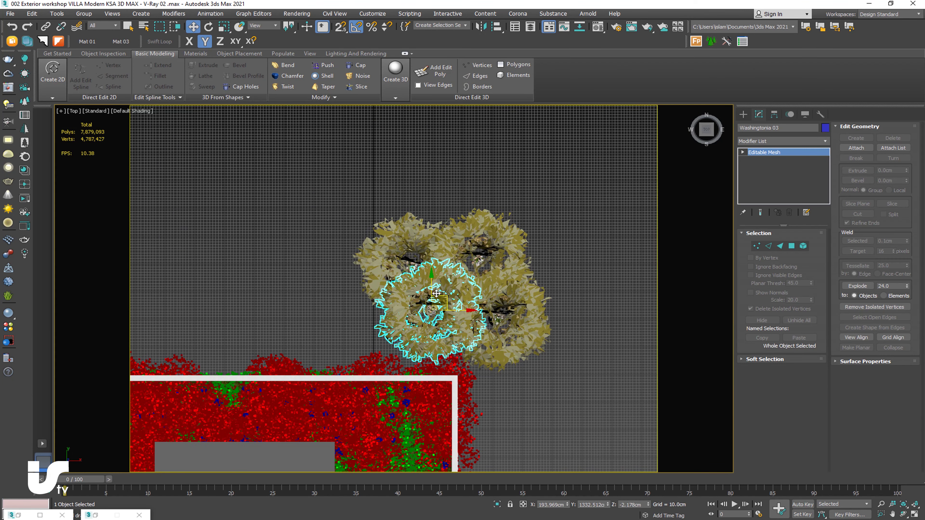
scroll(445, 303, down, 1)
key(c)
click(445, 206)
click(442, 199)
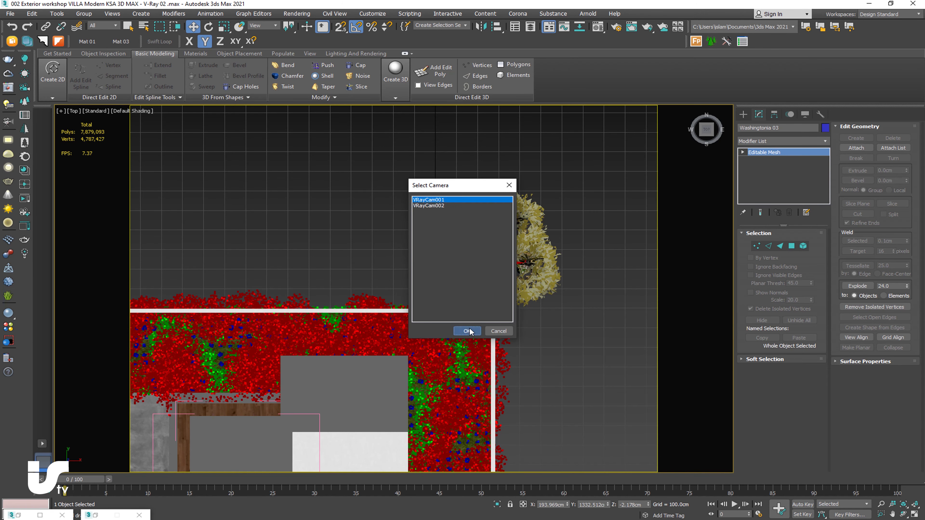
click(468, 331)
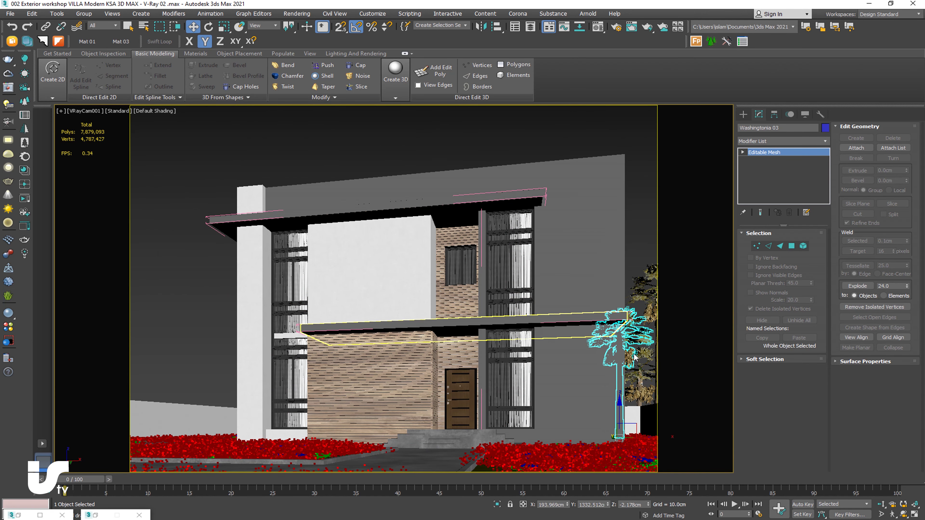
click(586, 237)
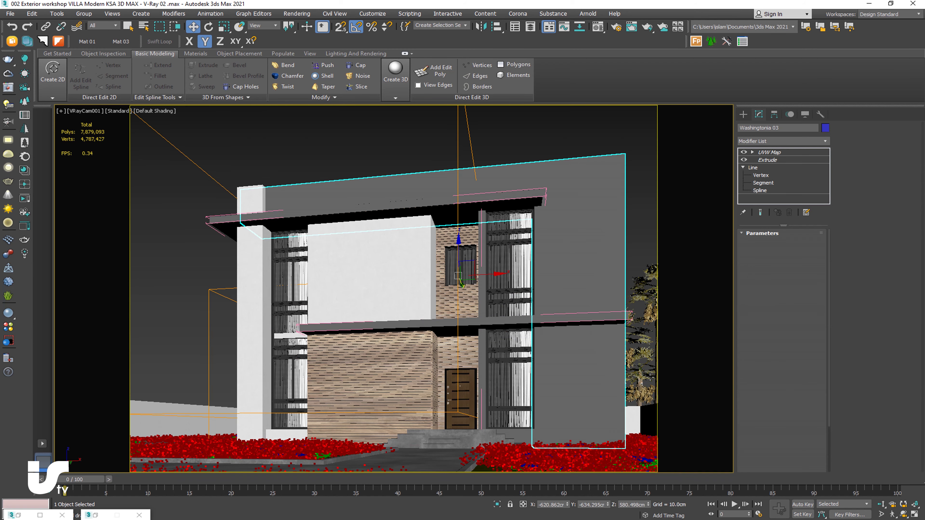
key(t)
scroll(483, 319, down, 2)
scroll(484, 319, down, 5)
scroll(483, 318, down, 3)
middle_drag(483, 318, 519, 215)
click(444, 348)
Clone the neighbour house group as a copy, rotate it 170° about Z and shift it up-right.
middle_drag(443, 349, 440, 400)
shift+drag(439, 382, 553, 162)
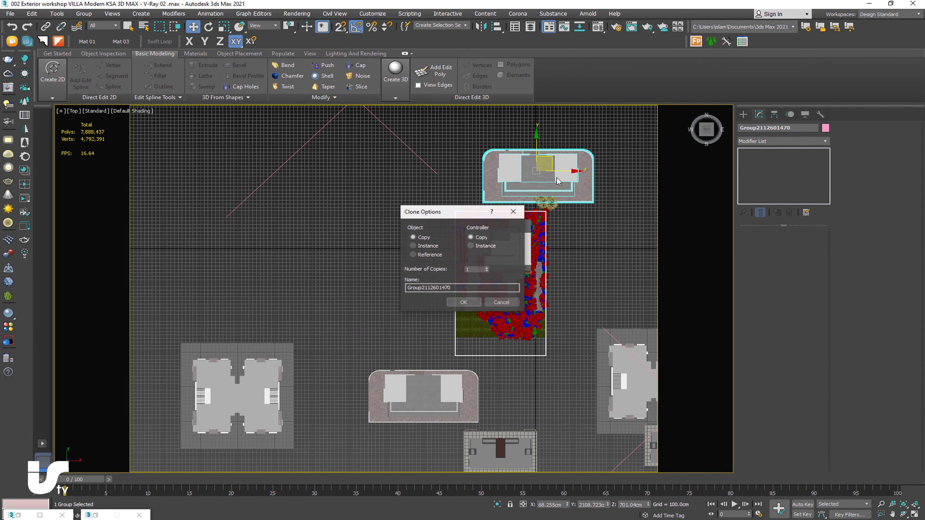
click(473, 303)
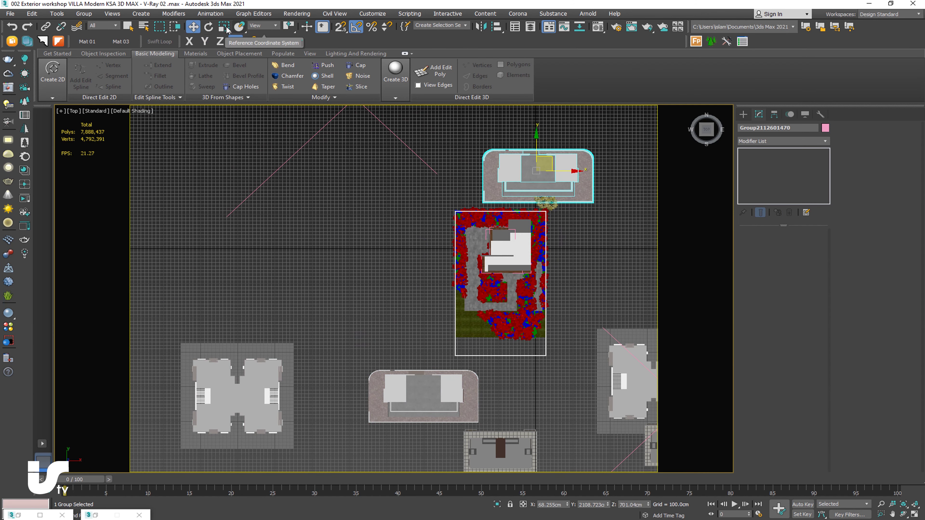
click(208, 26)
mouse_move(540, 202)
mouse_down()
mouse_move(476, 222)
mouse_move(550, 200)
mouse_up()
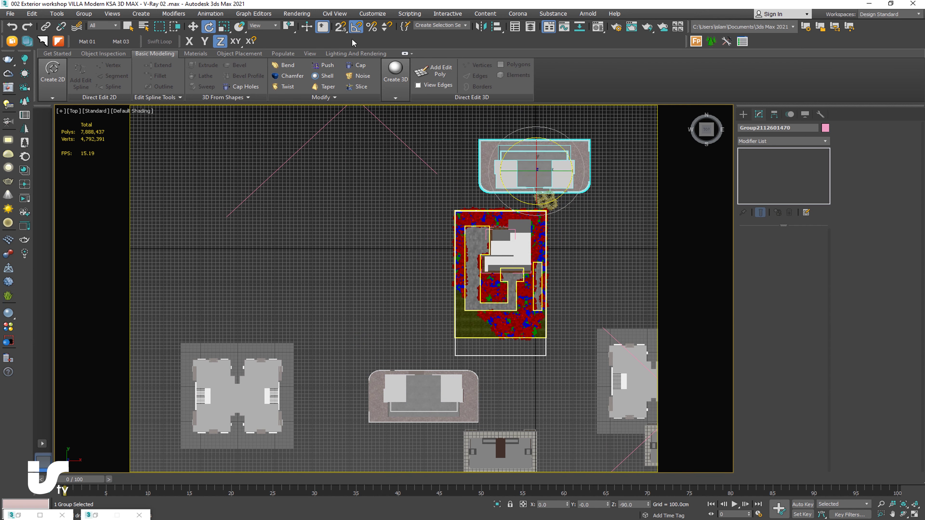
click(193, 27)
mouse_move(552, 156)
mouse_down()
mouse_move(572, 121)
mouse_move(589, 122)
mouse_up()
Check the copied house through VRayCam001, then return to a zoomed-out Top view.
key(c)
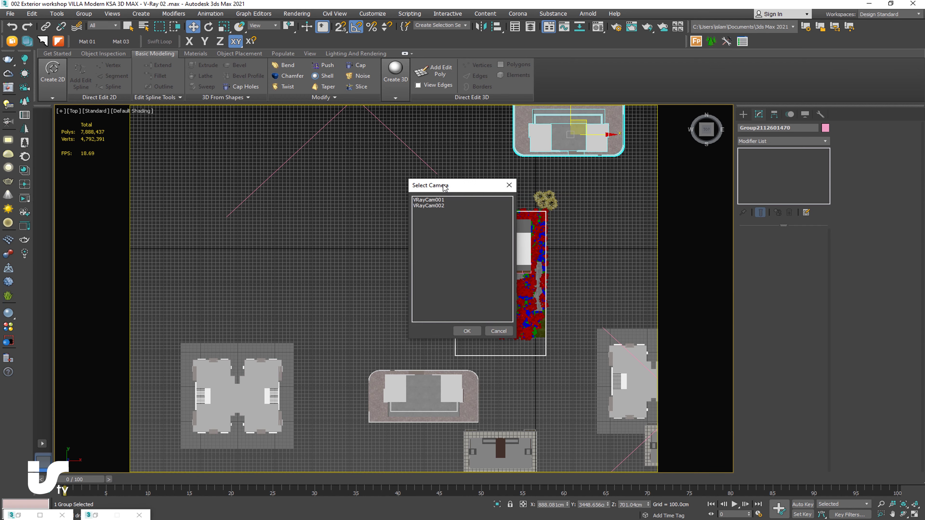
click(434, 204)
click(466, 331)
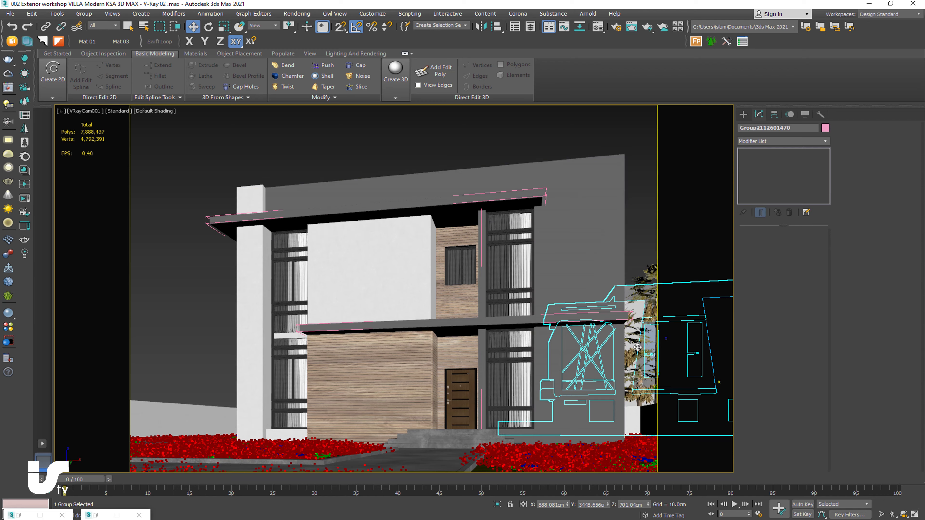
key(t)
scroll(553, 333, down, 10)
scroll(543, 331, down, 5)
Move the copied house farther back, check VRayCam001, slide it right along X and deselect.
drag(537, 329, 537, 240)
key(c)
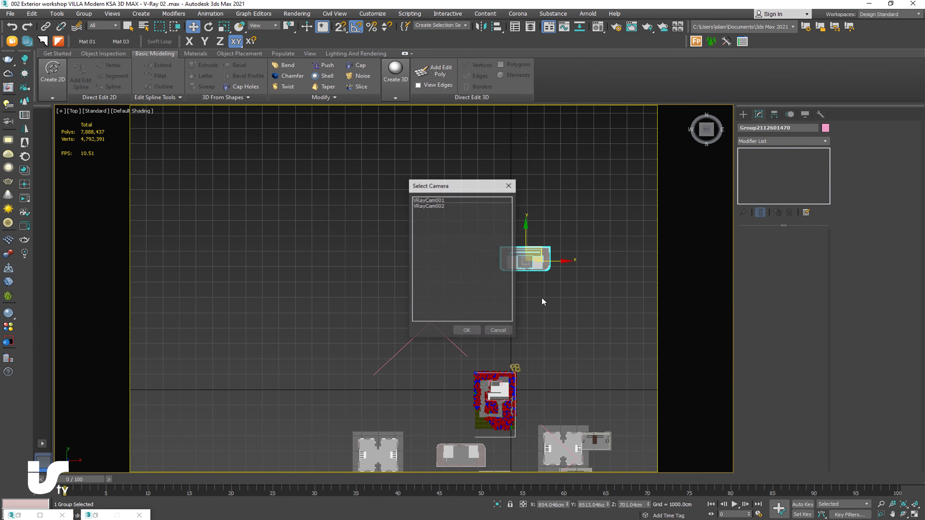
click(467, 331)
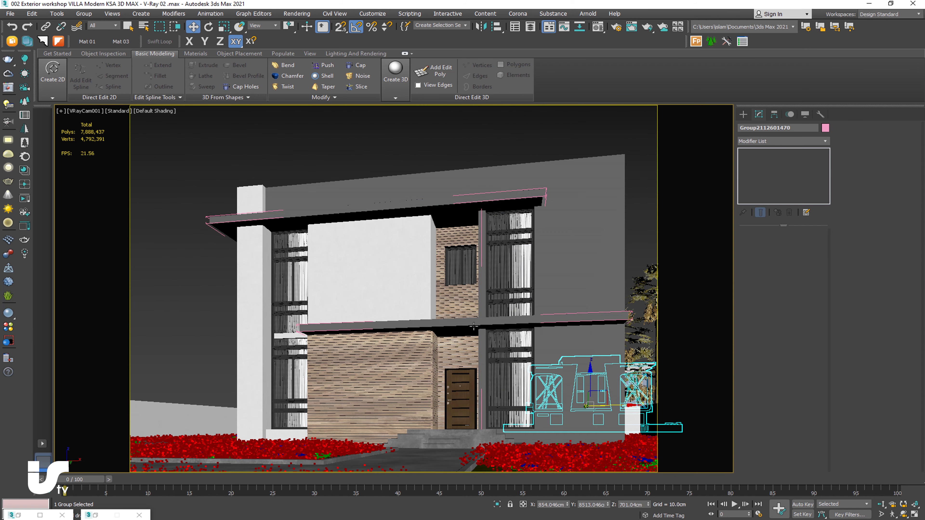
mouse_move(618, 407)
mouse_down()
mouse_move(736, 406)
mouse_move(726, 407)
mouse_up()
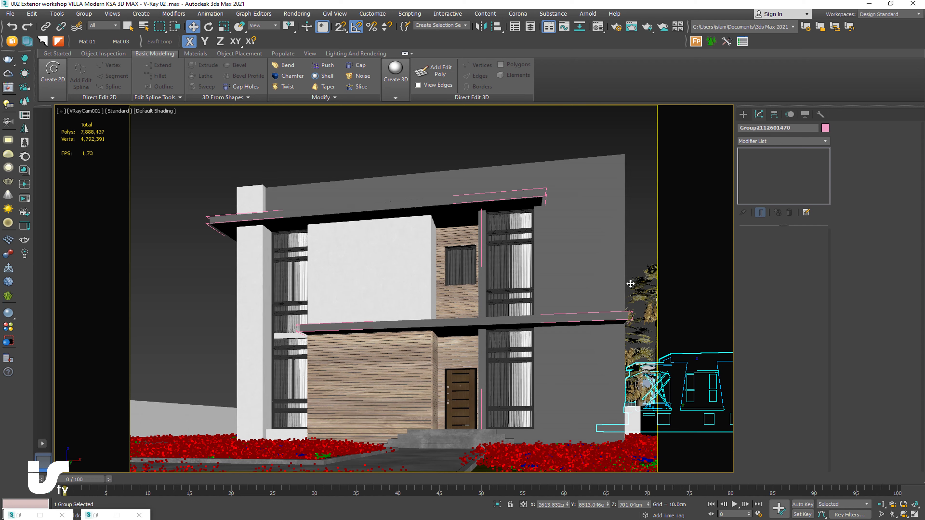
click(638, 264)
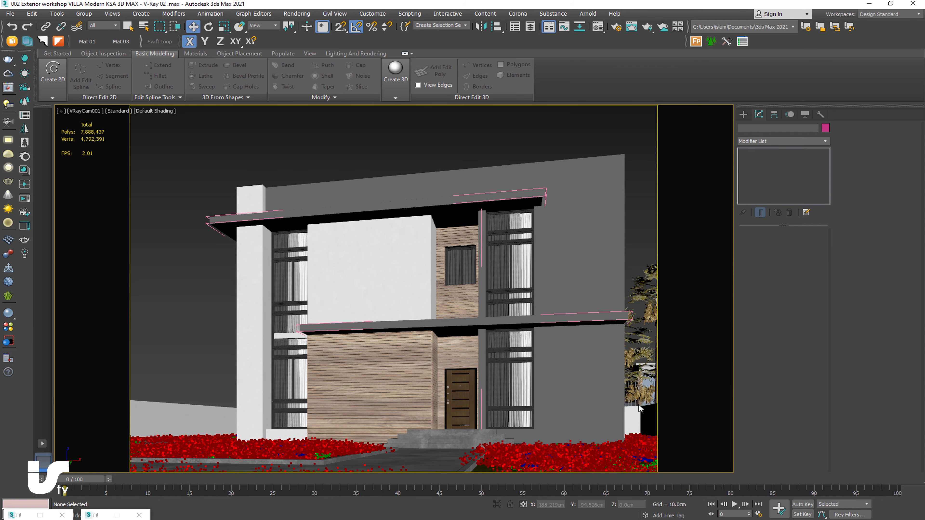
Return to the Top view, zoom and pan toward the villa.
key(t)
scroll(516, 374, down, 3)
scroll(510, 306, up, 3)
scroll(524, 350, up, 2)
scroll(528, 346, up, 4)
middle_drag(579, 132, 541, 249)
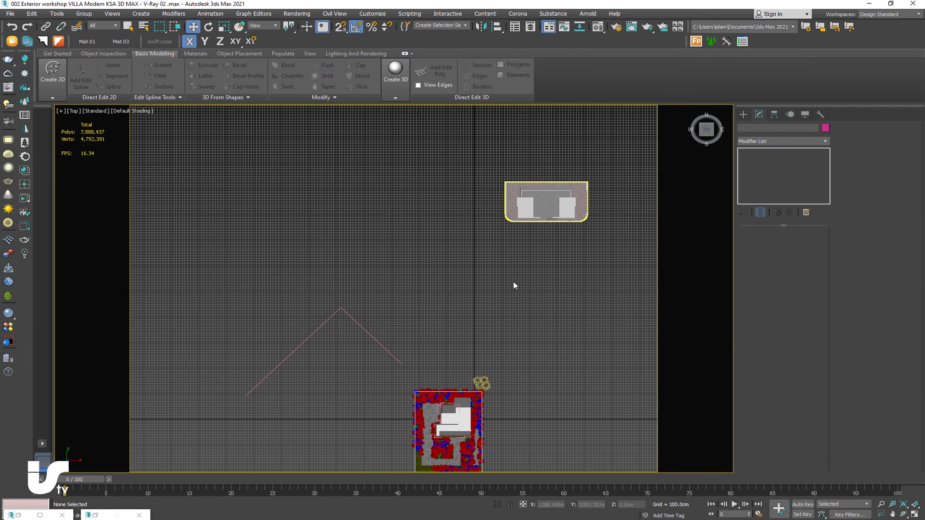
middle_drag(513, 285, 537, 270)
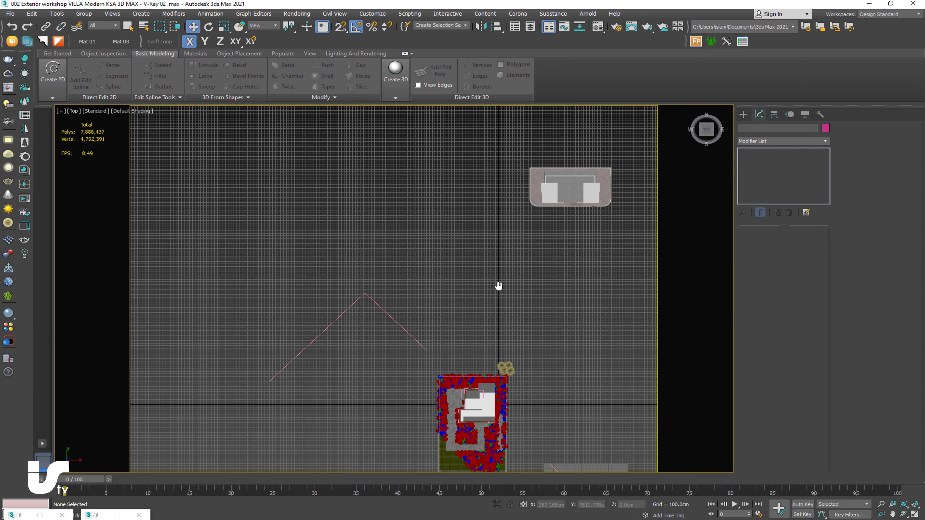
middle_drag(497, 285, 431, 268)
key(c)
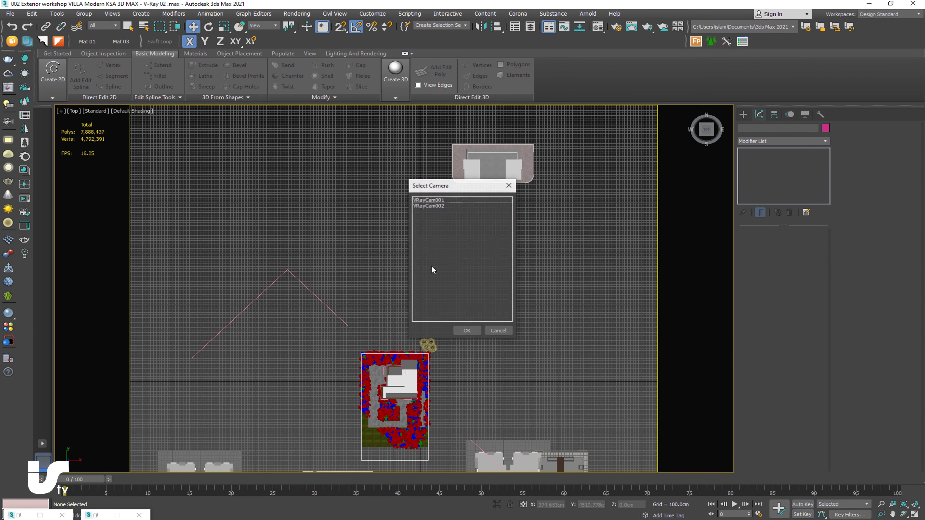
click(439, 206)
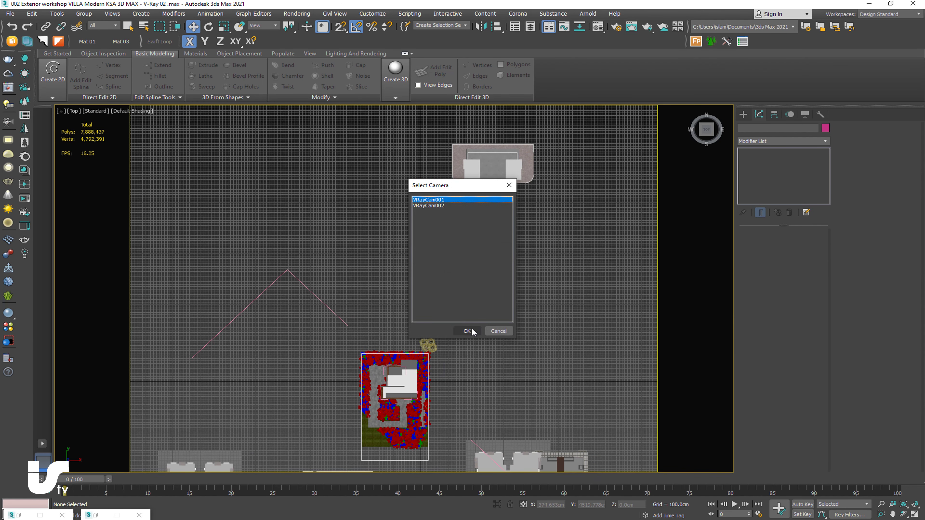
click(469, 330)
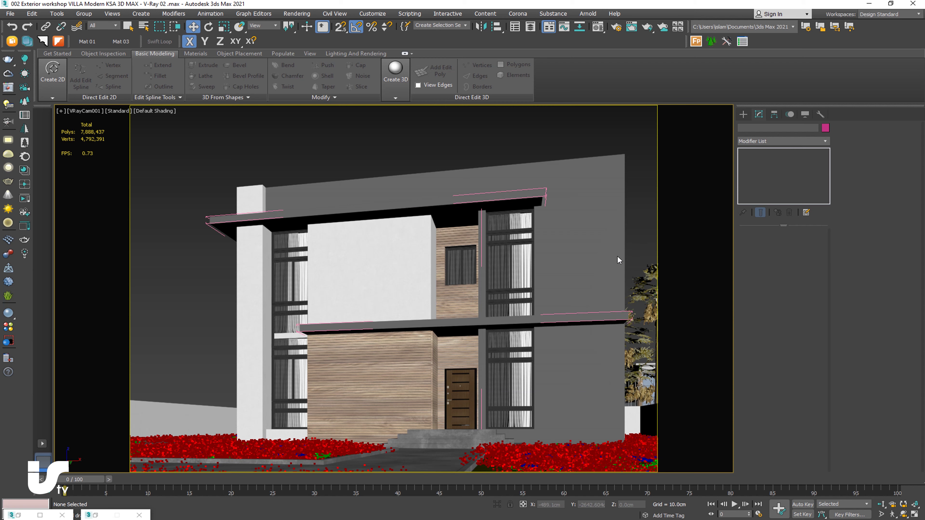
click(578, 204)
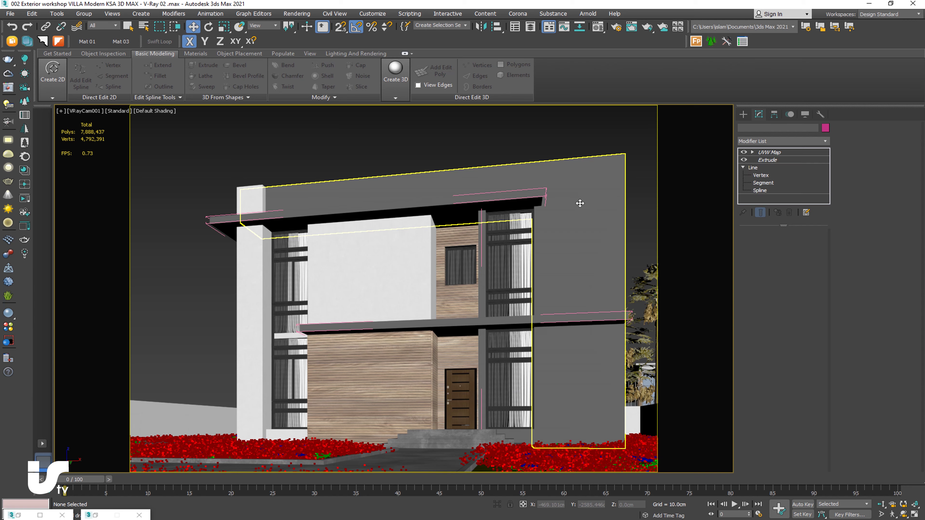
Select the Washingtonia palm proxy in Top view and reposition it on the plot.
key(t)
scroll(568, 215, down, 5)
scroll(527, 230, down, 4)
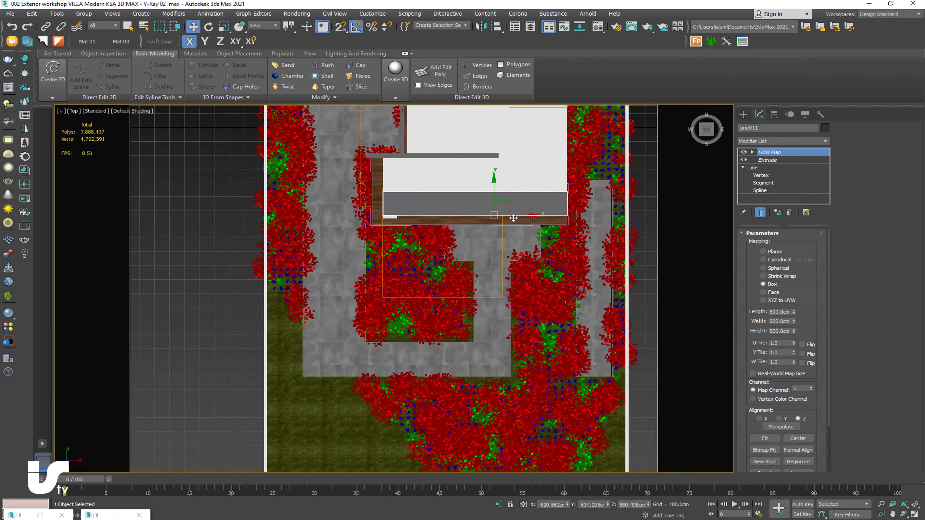
scroll(492, 248, down, 3)
middle_drag(479, 253, 466, 333)
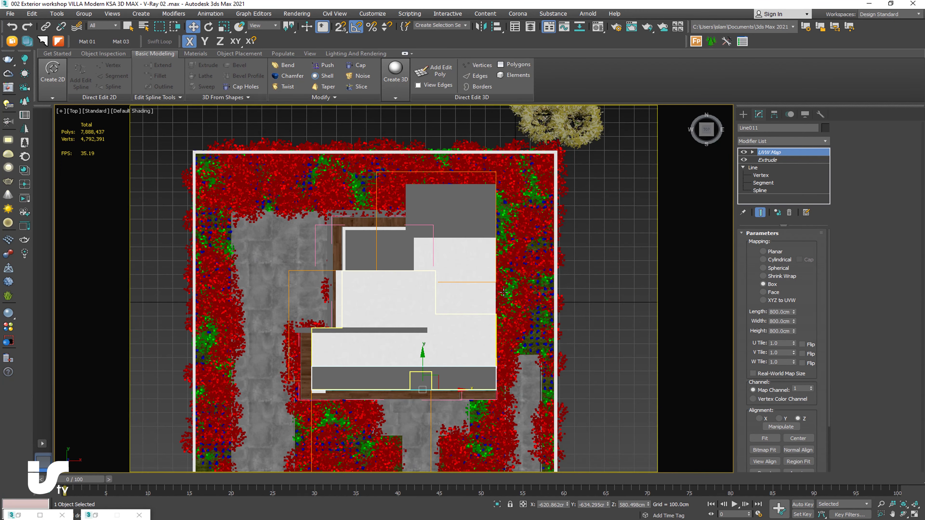
scroll(533, 198, down, 3)
click(539, 195)
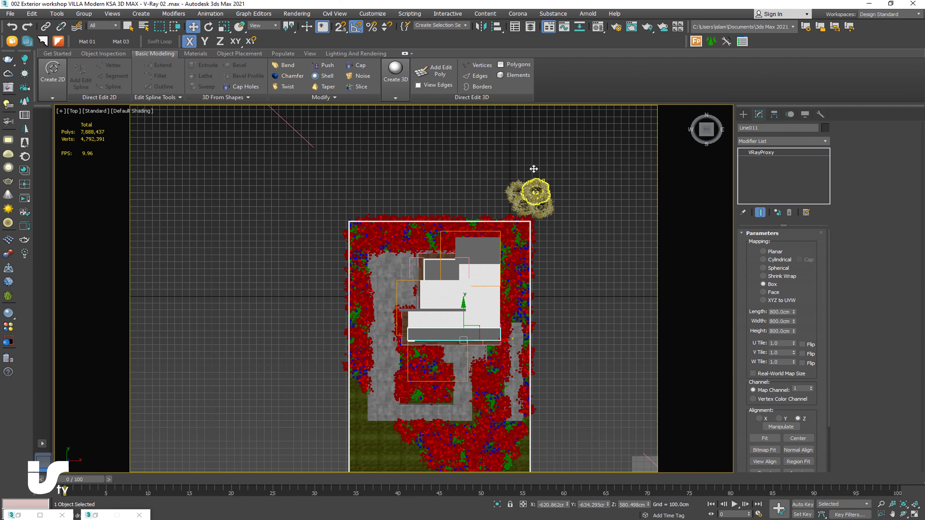
alt+middle_drag(533, 192, 516, 154)
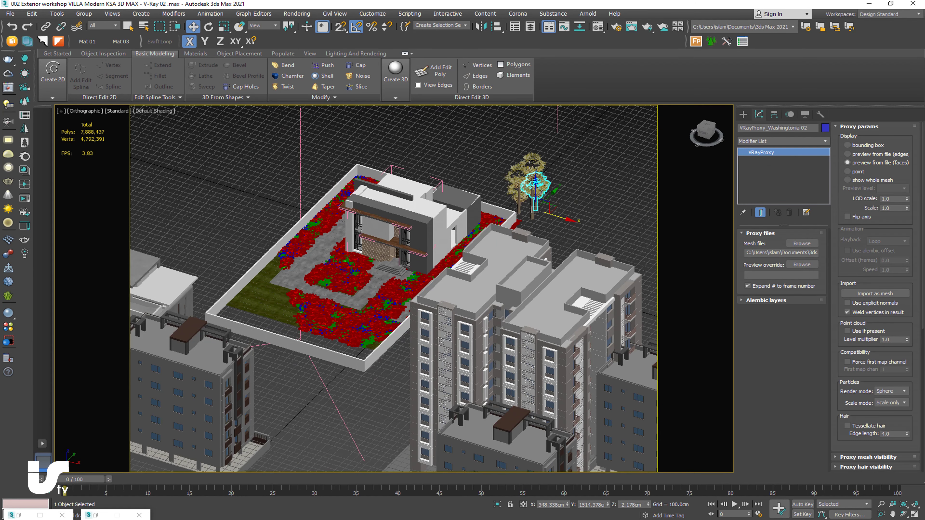
drag(530, 164, 533, 158)
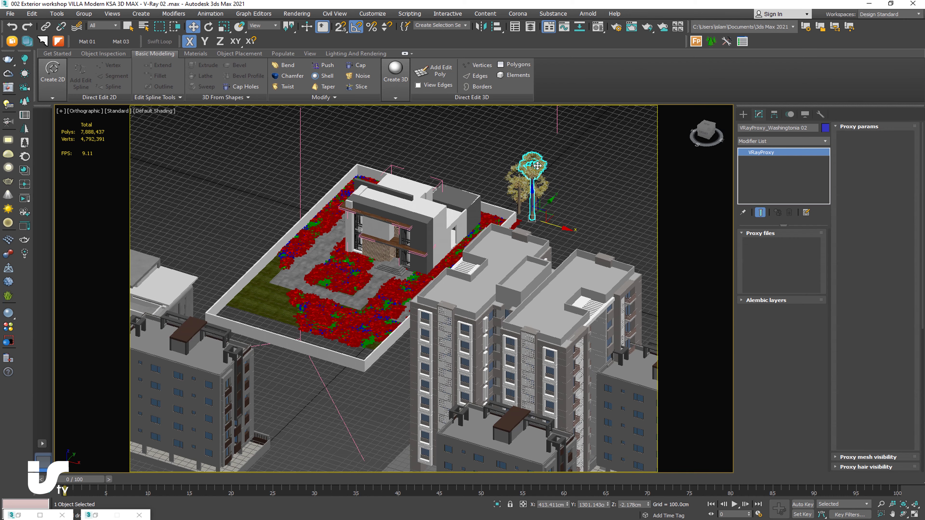
Clone the palm as a copy into the front garden and make it unique.
key(t)
key(z)
scroll(537, 165, down, 5)
scroll(528, 200, down, 5)
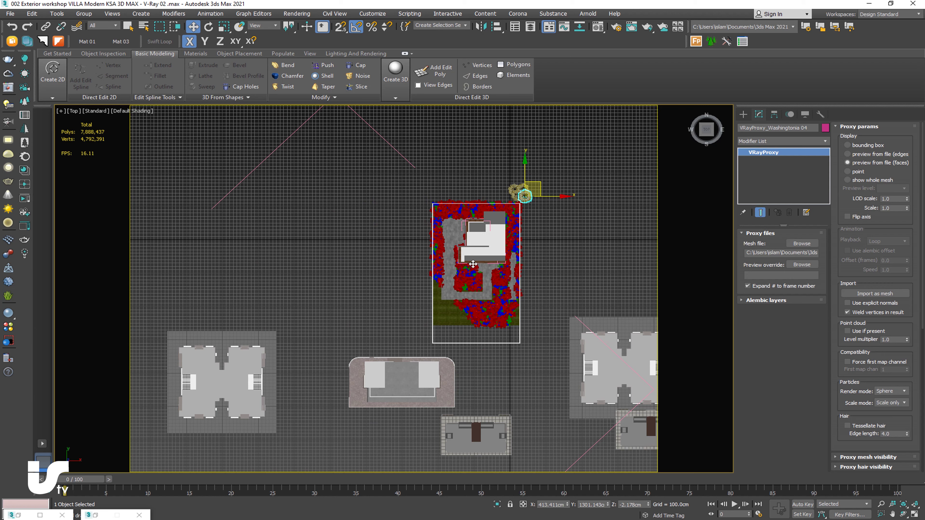
shift+drag(539, 183, 474, 272)
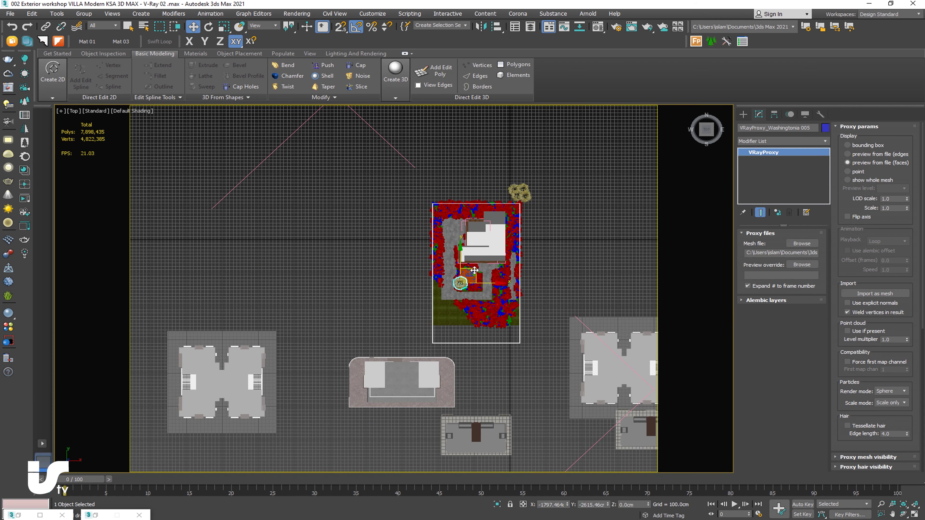
shift+drag(474, 271, 473, 272)
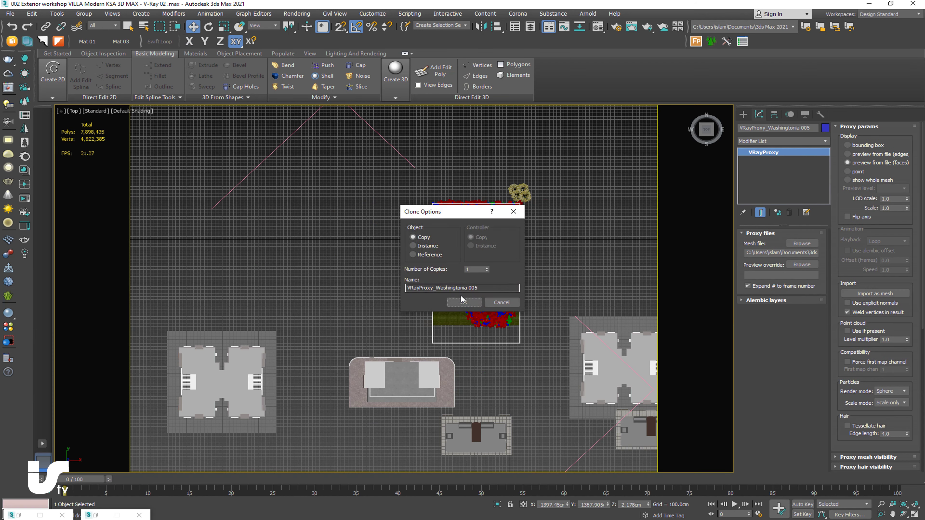
click(462, 303)
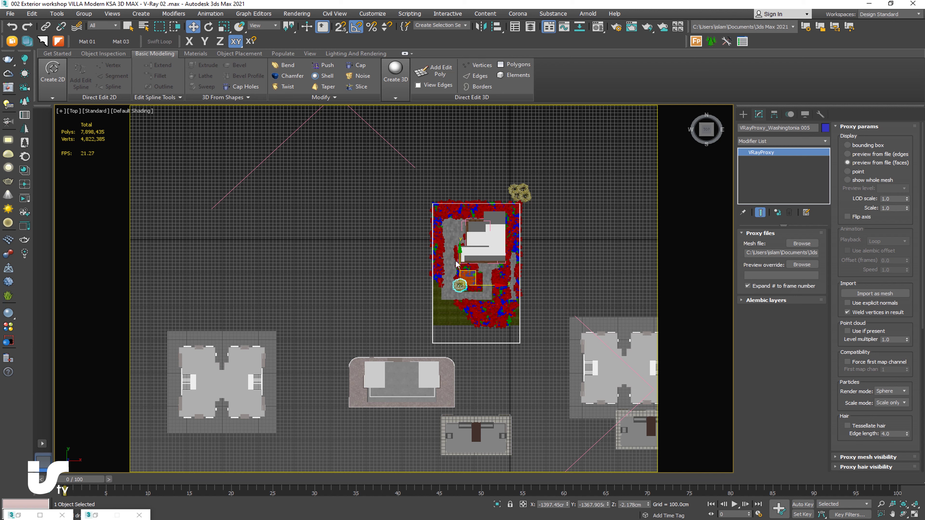
click(777, 211)
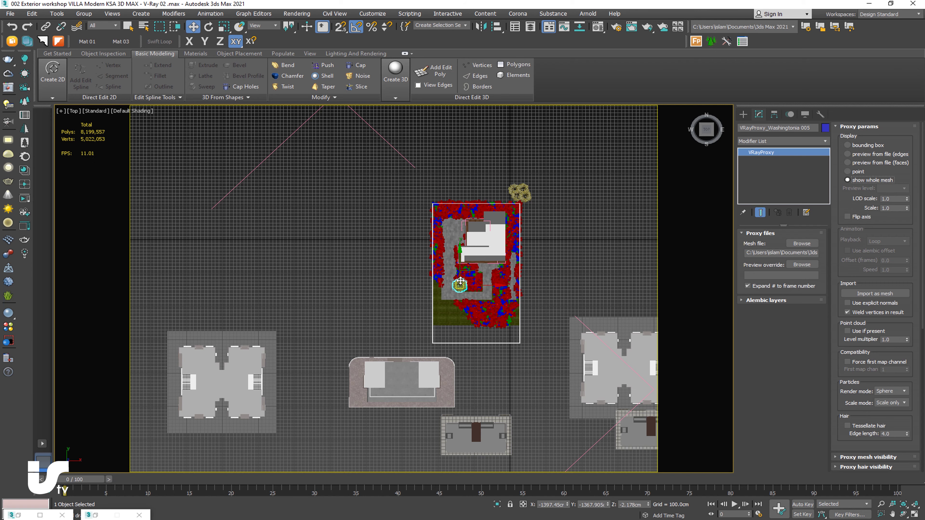
Set the palm copy's proxy display to preview from file (faces) and pick VRayCam001.
scroll(534, 275, up, 5)
scroll(546, 204, down, 1)
scroll(560, 136, down, 1)
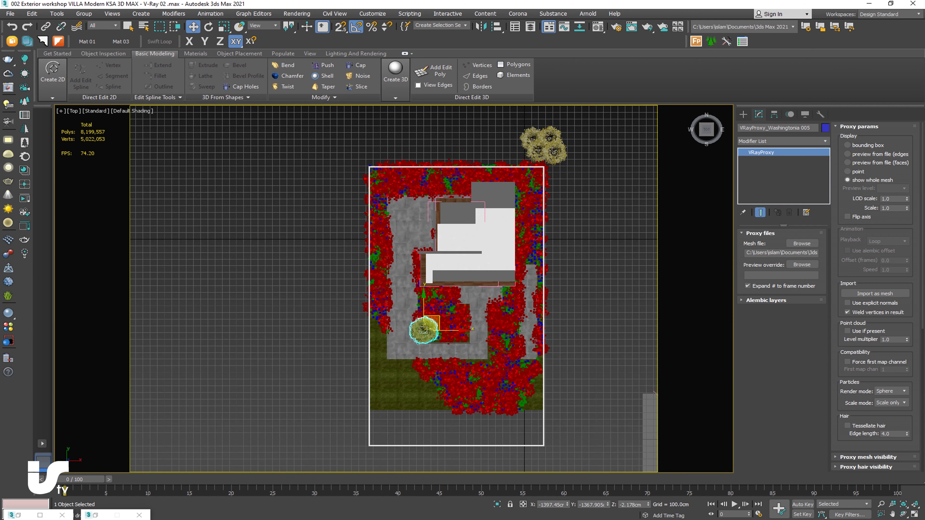
click(847, 162)
middle_drag(472, 260, 442, 285)
key(c)
click(436, 200)
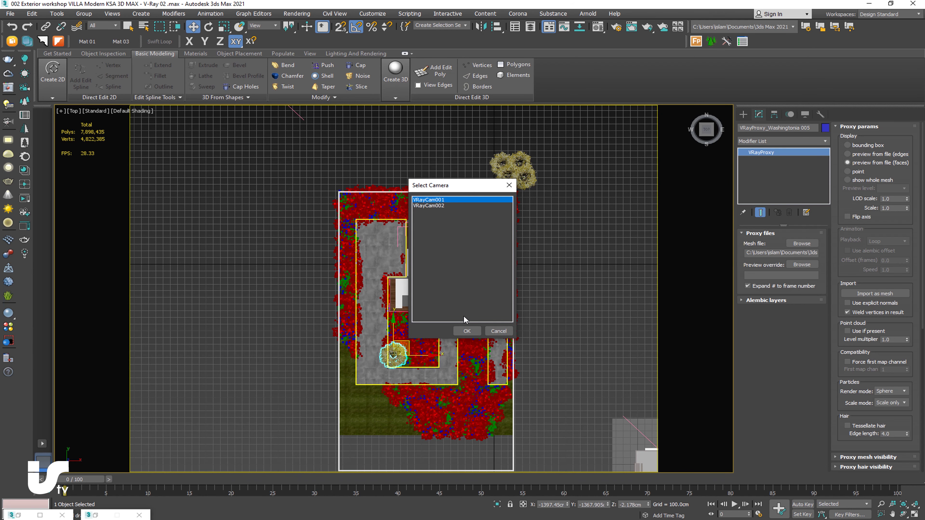
In VRayCam001, shift the palm copy until it stands left of the villa's front corner.
click(466, 331)
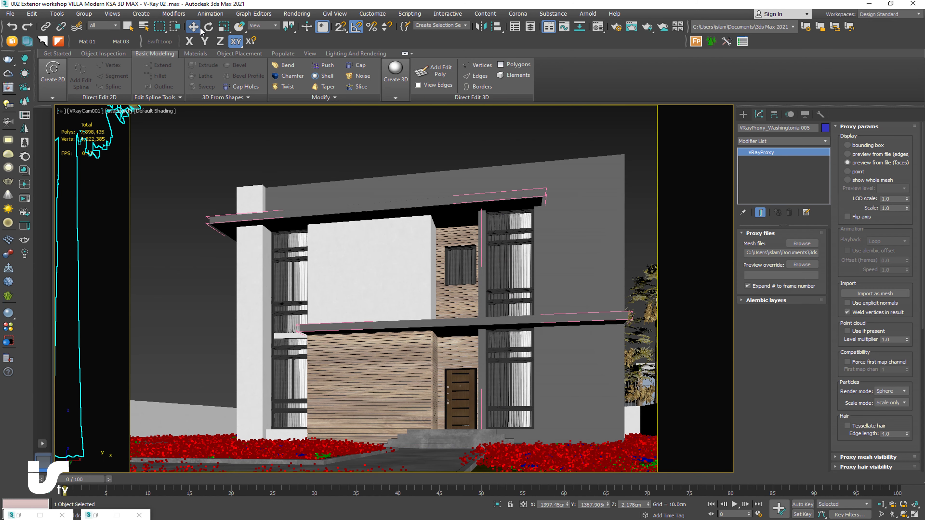
drag(69, 292, 138, 291)
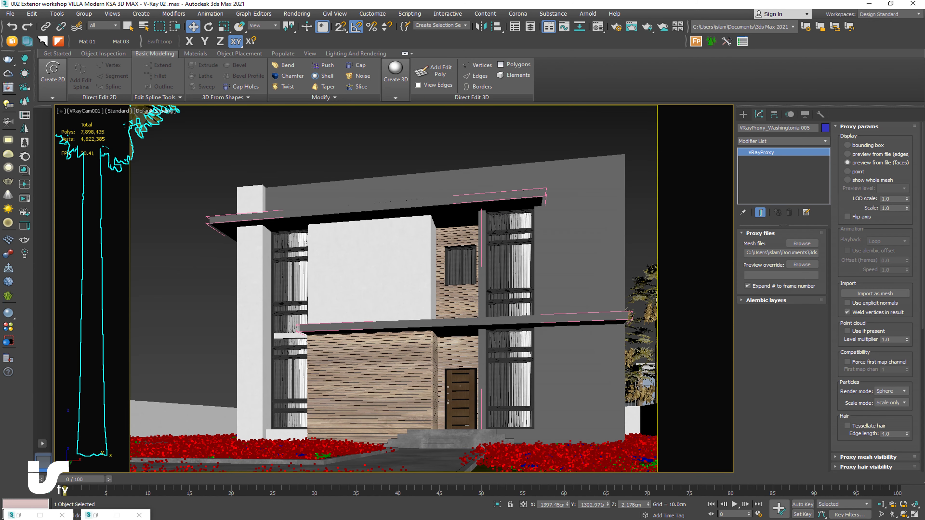
drag(138, 451, 209, 451)
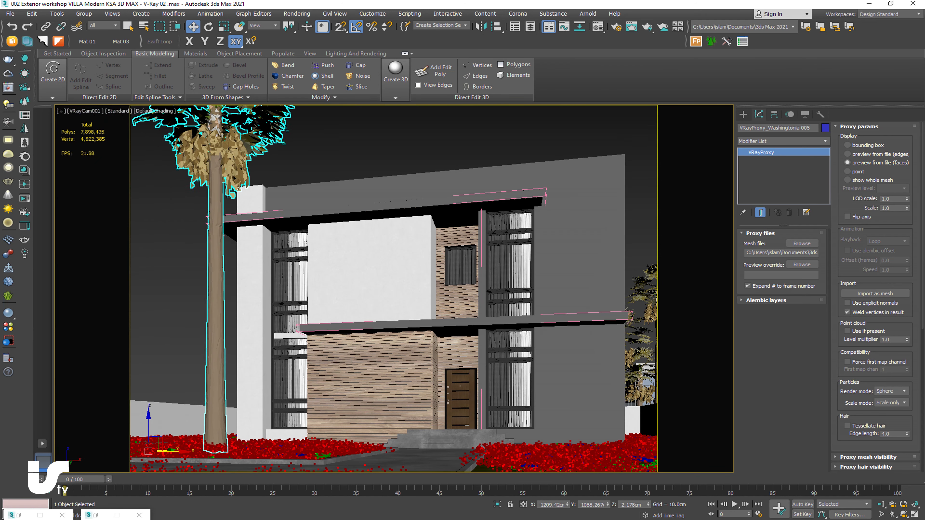
drag(149, 451, 189, 451)
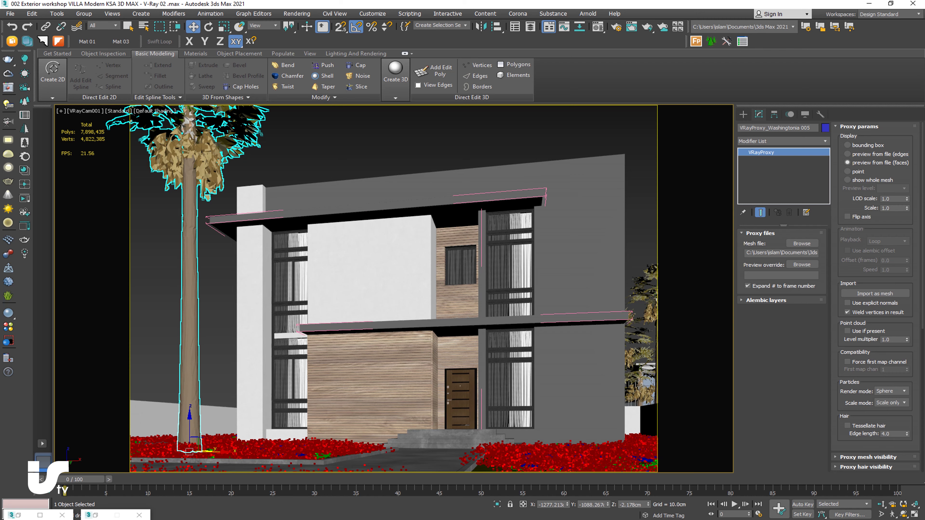
drag(193, 448, 176, 448)
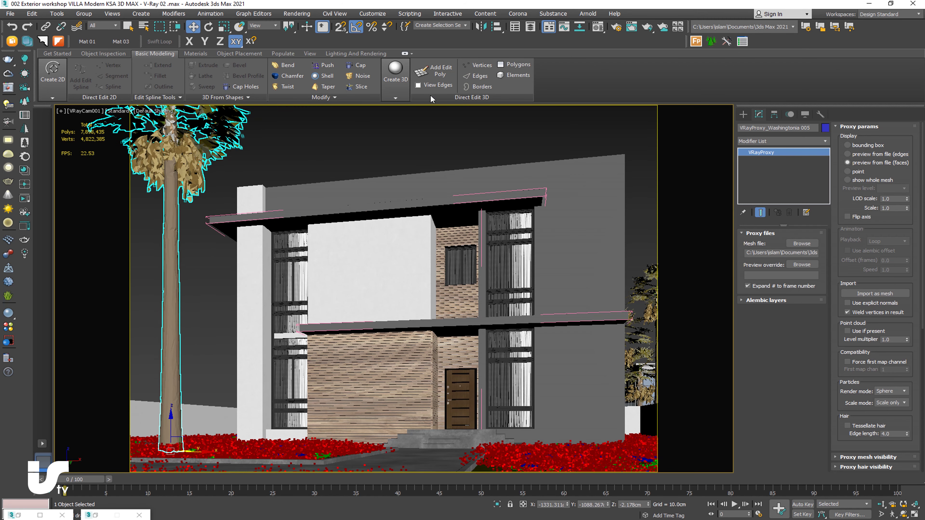
click(224, 26)
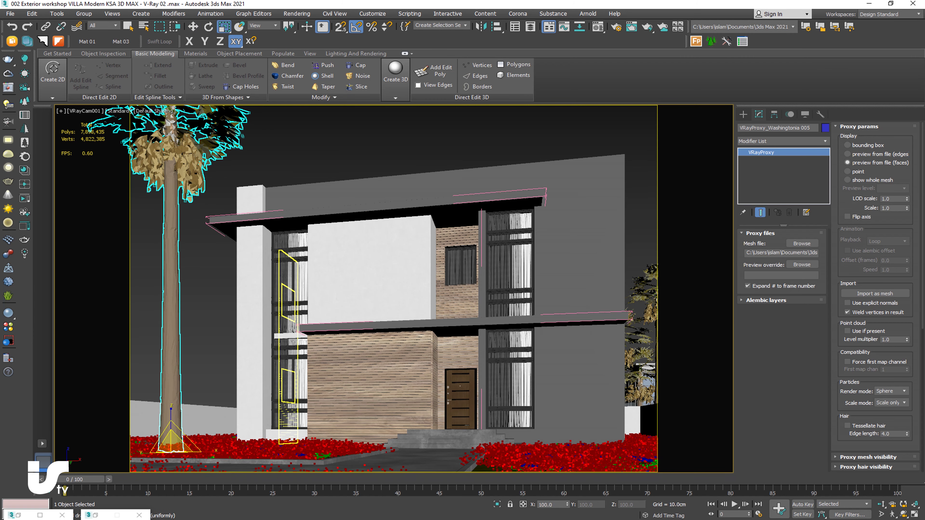
Uniformly scale the palm down to about 82.7% using the F12 numeric entry.
key(F12)
mouse_move(888, 181)
mouse_down()
mouse_move(726, 216)
mouse_move(703, 232)
mouse_up()
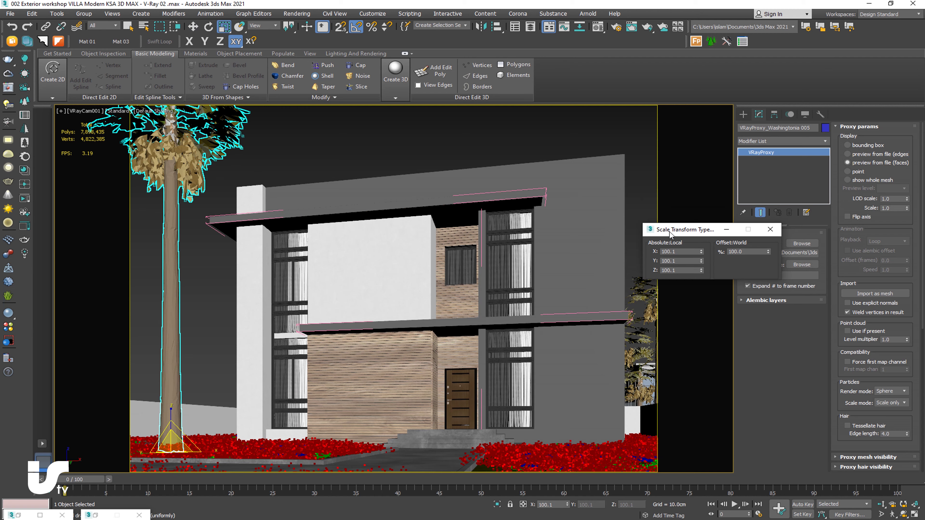
mouse_move(678, 230)
mouse_down()
mouse_move(617, 224)
mouse_move(643, 233)
mouse_up()
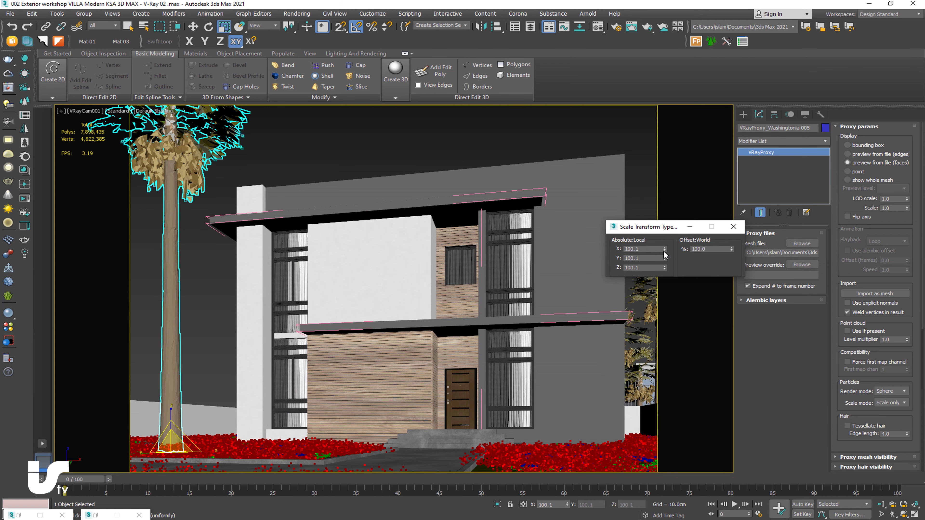
click(193, 26)
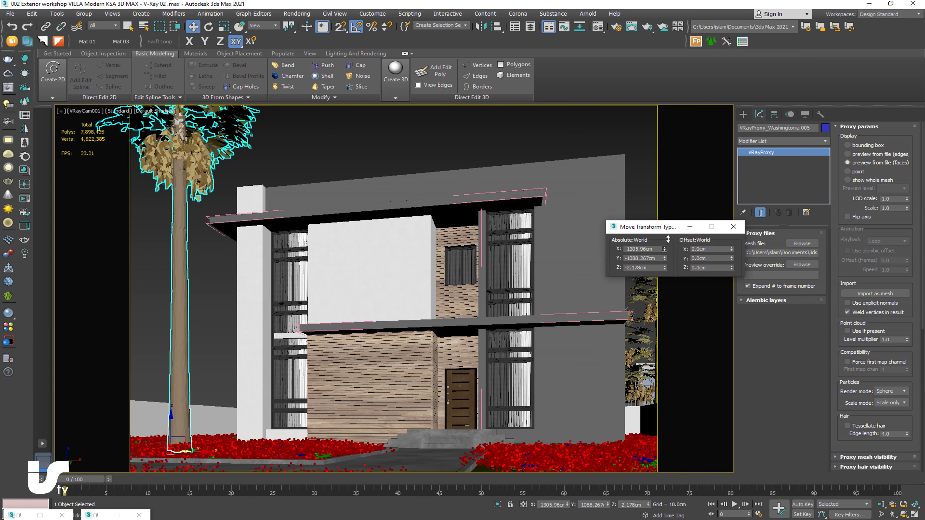
click(208, 26)
click(221, 28)
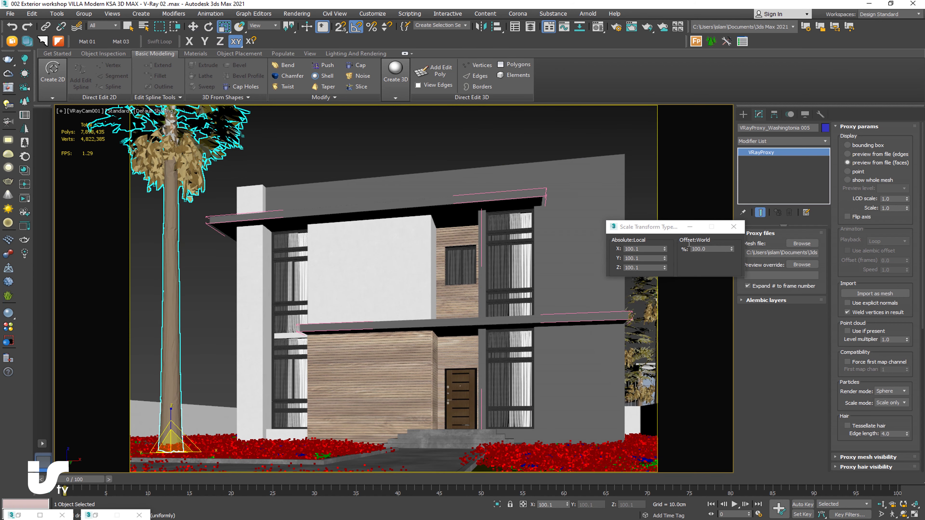
mouse_move(732, 250)
mouse_down()
mouse_move(725, 356)
mouse_move(733, 328)
mouse_up()
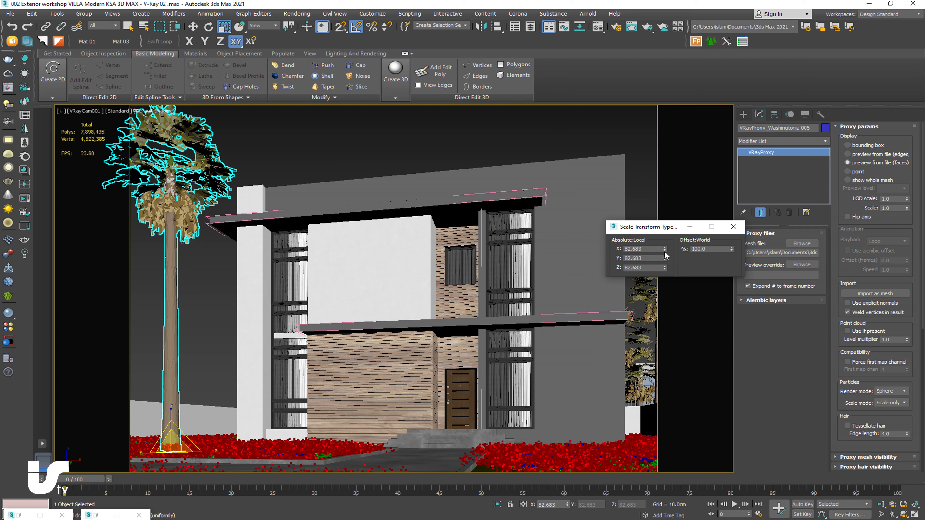
drag(664, 258, 663, 263)
Try tilting the palm, then reset its rotation spinner.
click(208, 26)
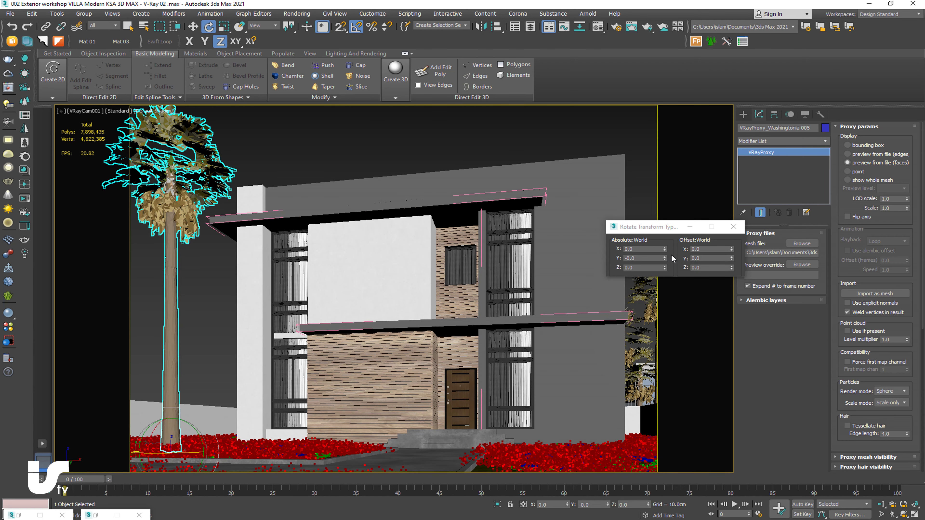
drag(664, 257, 646, 311)
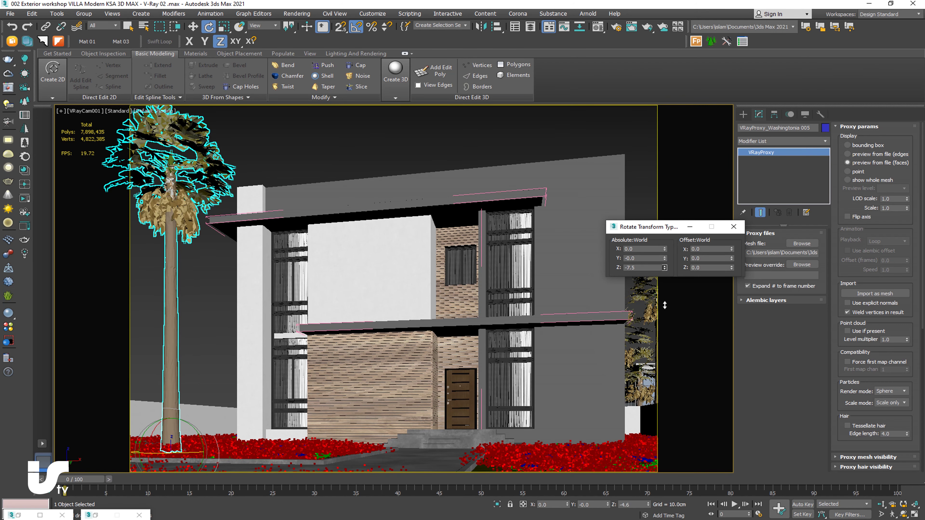
right_click(646, 310)
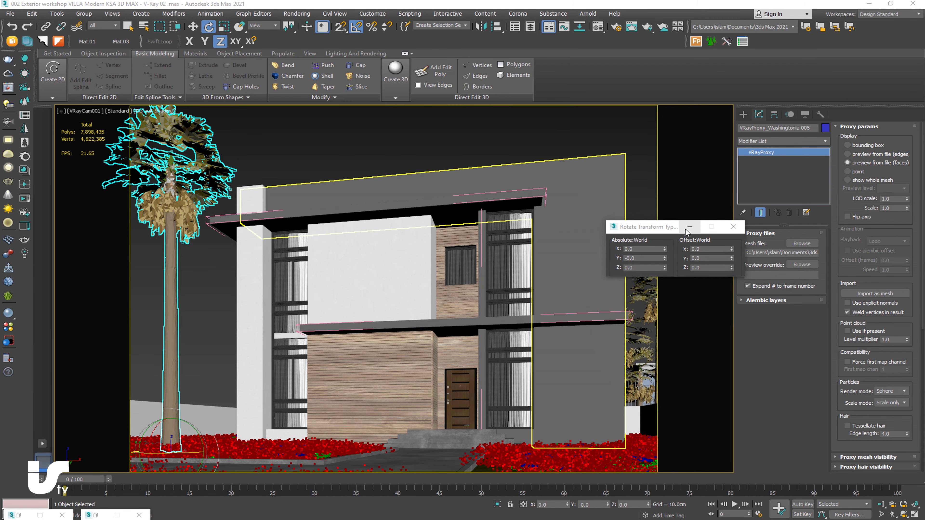
Select VRaySun001 in the Top view.
click(804, 114)
key(t)
scroll(400, 255, down, 3)
scroll(293, 351, up, 3)
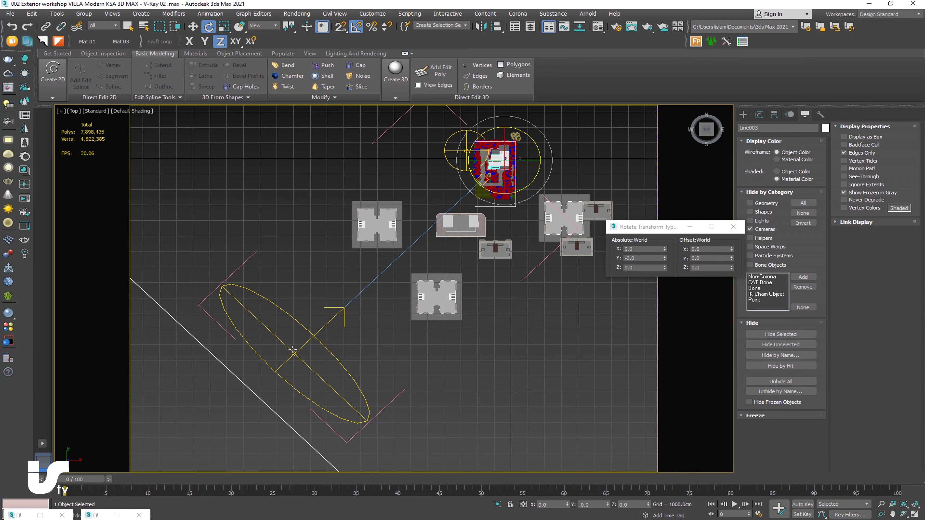
click(294, 352)
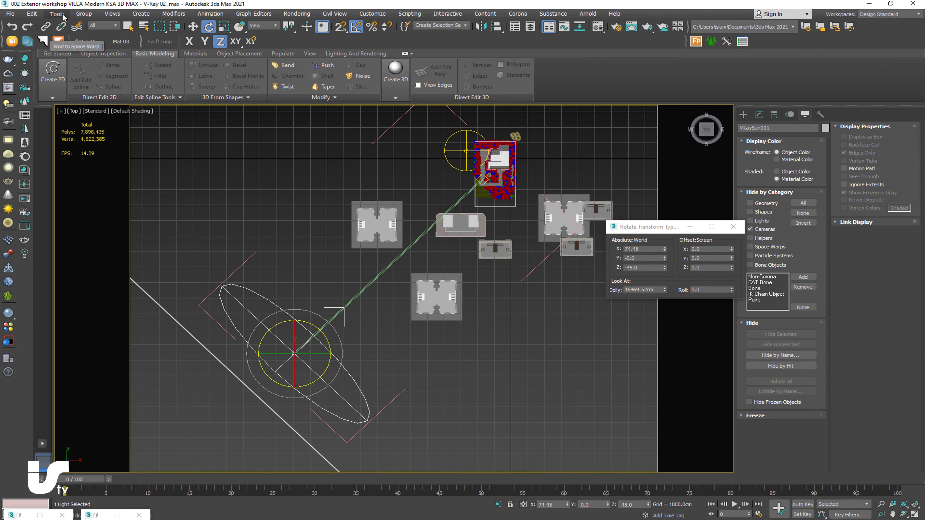
Raise the sun in the Right view to about Z 4985 cm and show its parameters.
click(84, 13)
click(365, 266)
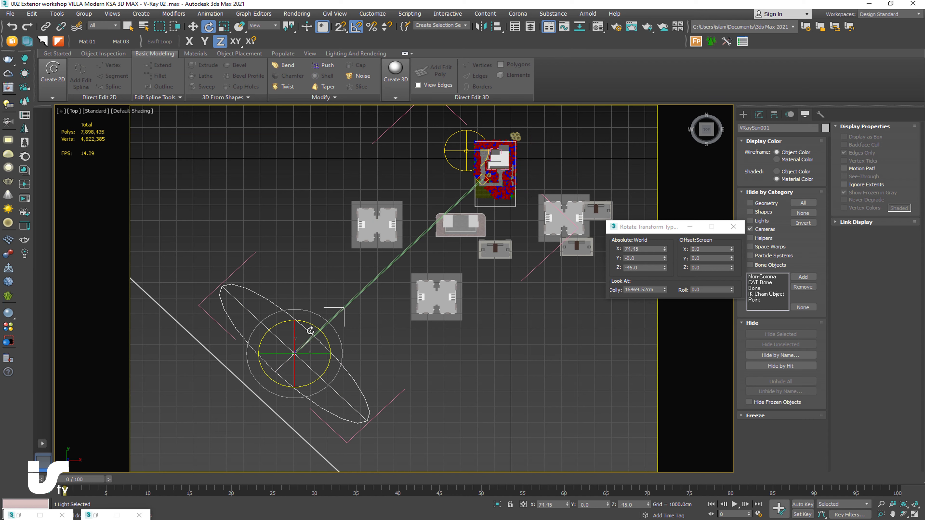
click(708, 140)
click(716, 133)
key(w)
drag(402, 191, 407, 185)
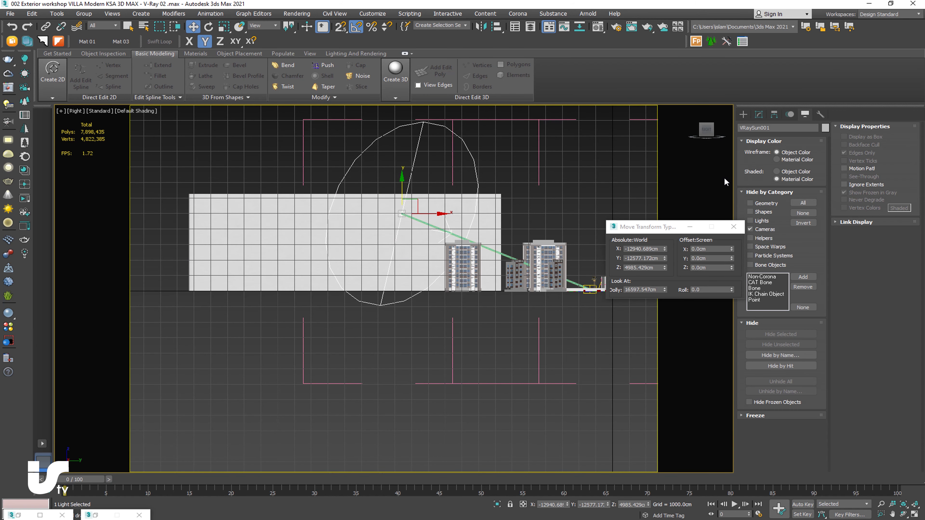
click(759, 114)
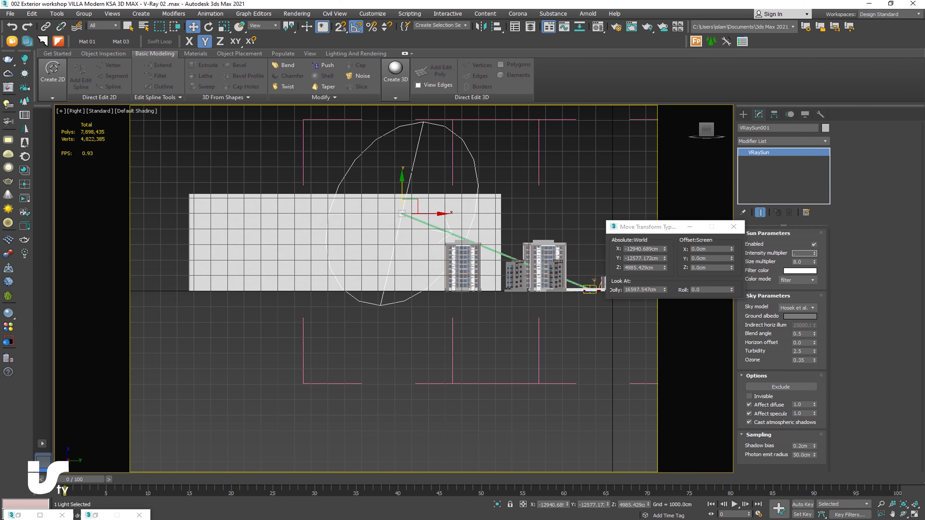
key(c)
click(437, 200)
Return the viewport to the VRayCam001 camera view.
click(465, 332)
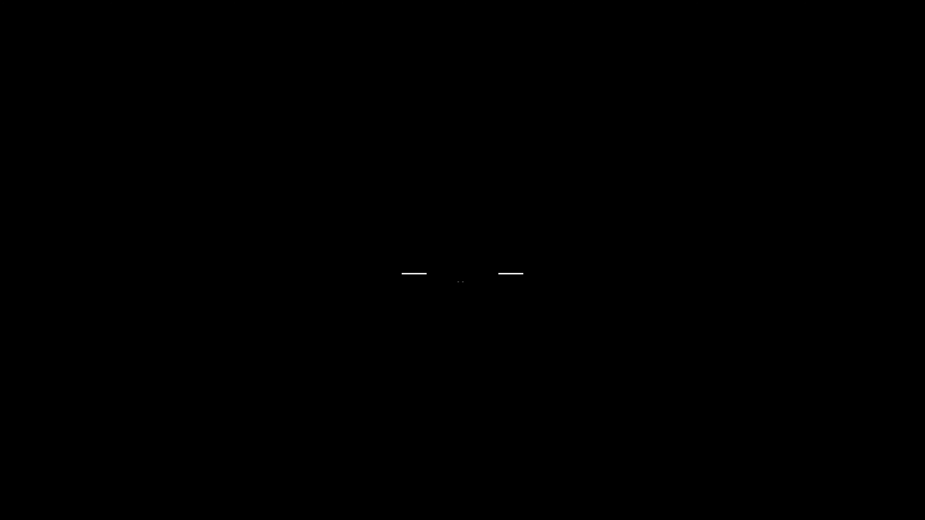